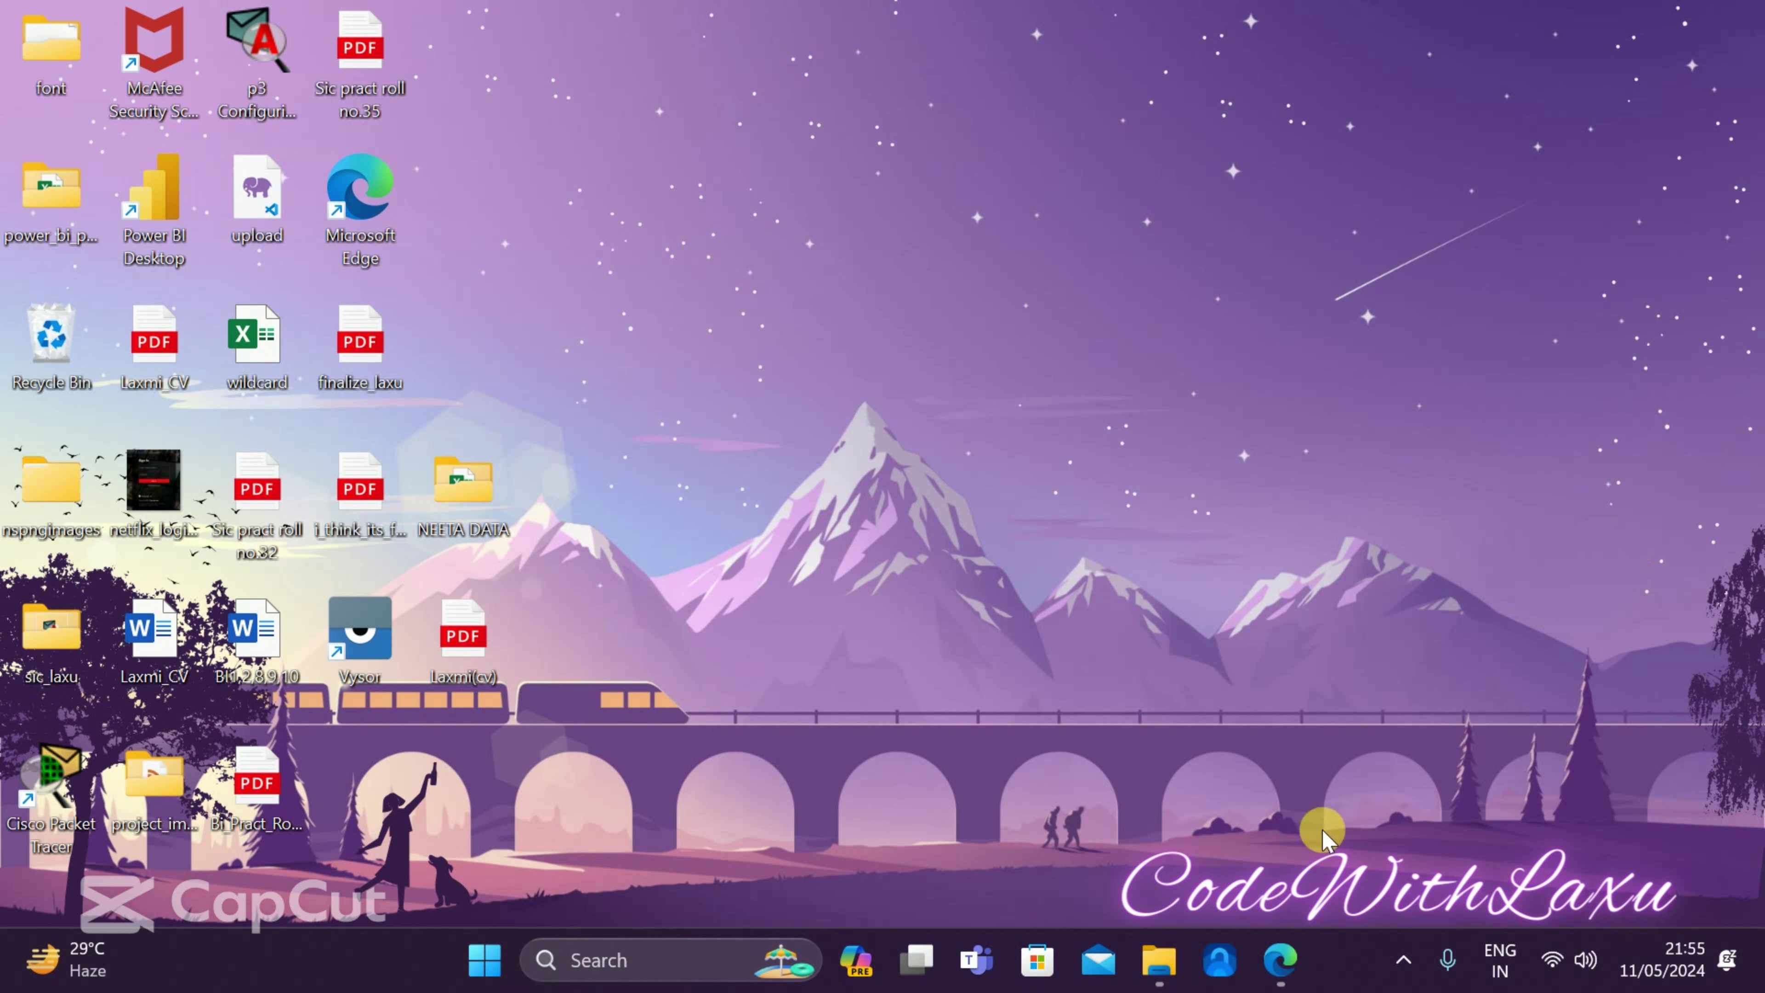
# Restore the syllabus PDF in Edge and scroll its practicals table down to practical 10
pyautogui.click(1278, 977)
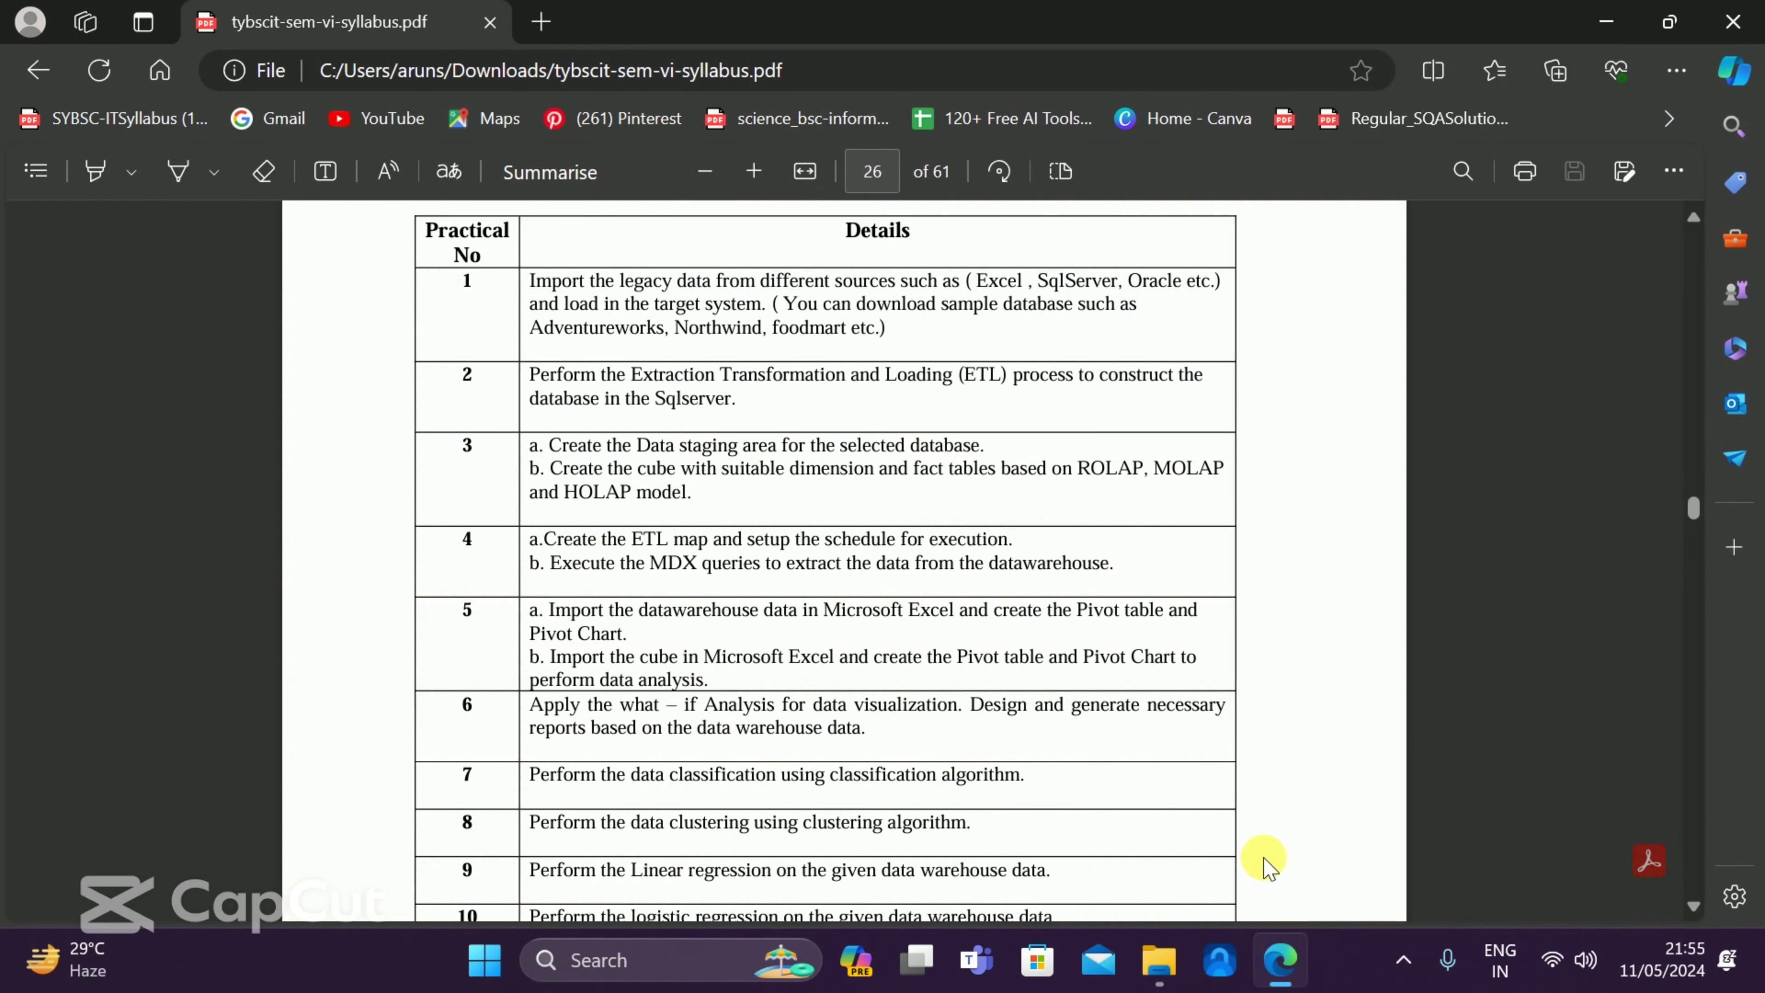
pyautogui.scroll(-2, 792, 734)
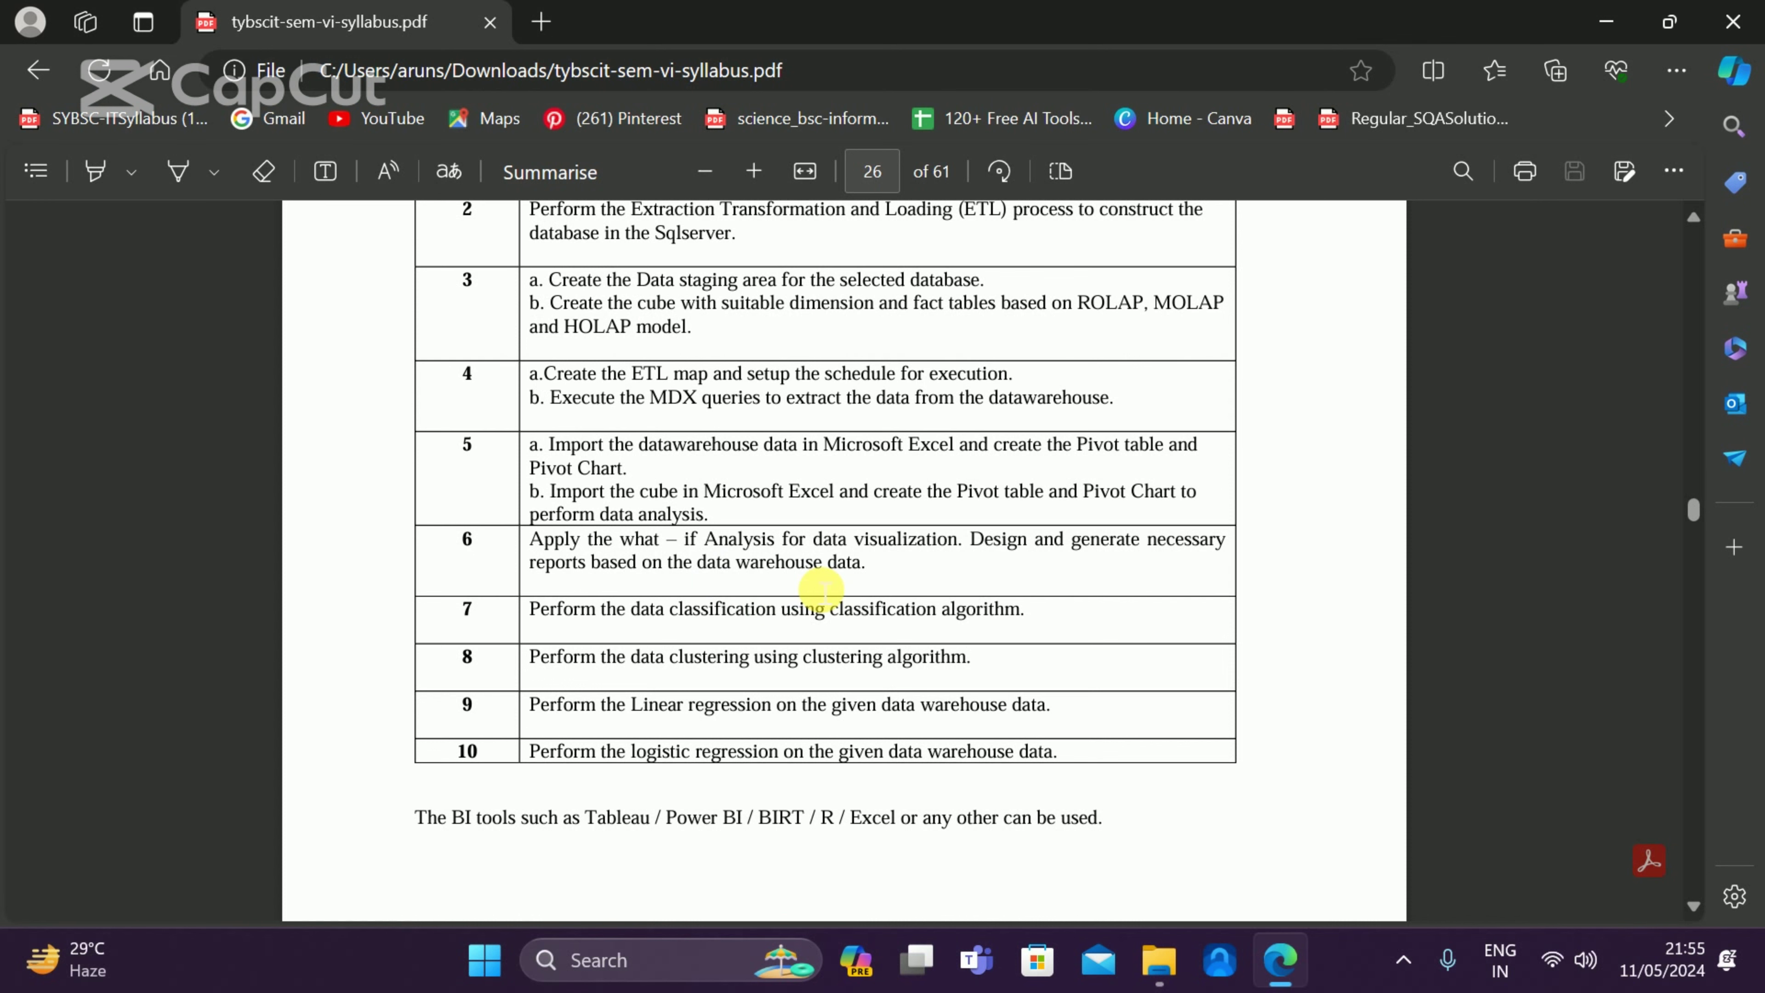
# Launch Excel from the Start menu search and create a new blank workbook, Book1
pyautogui.click(1591, 20)
pyautogui.press('super')
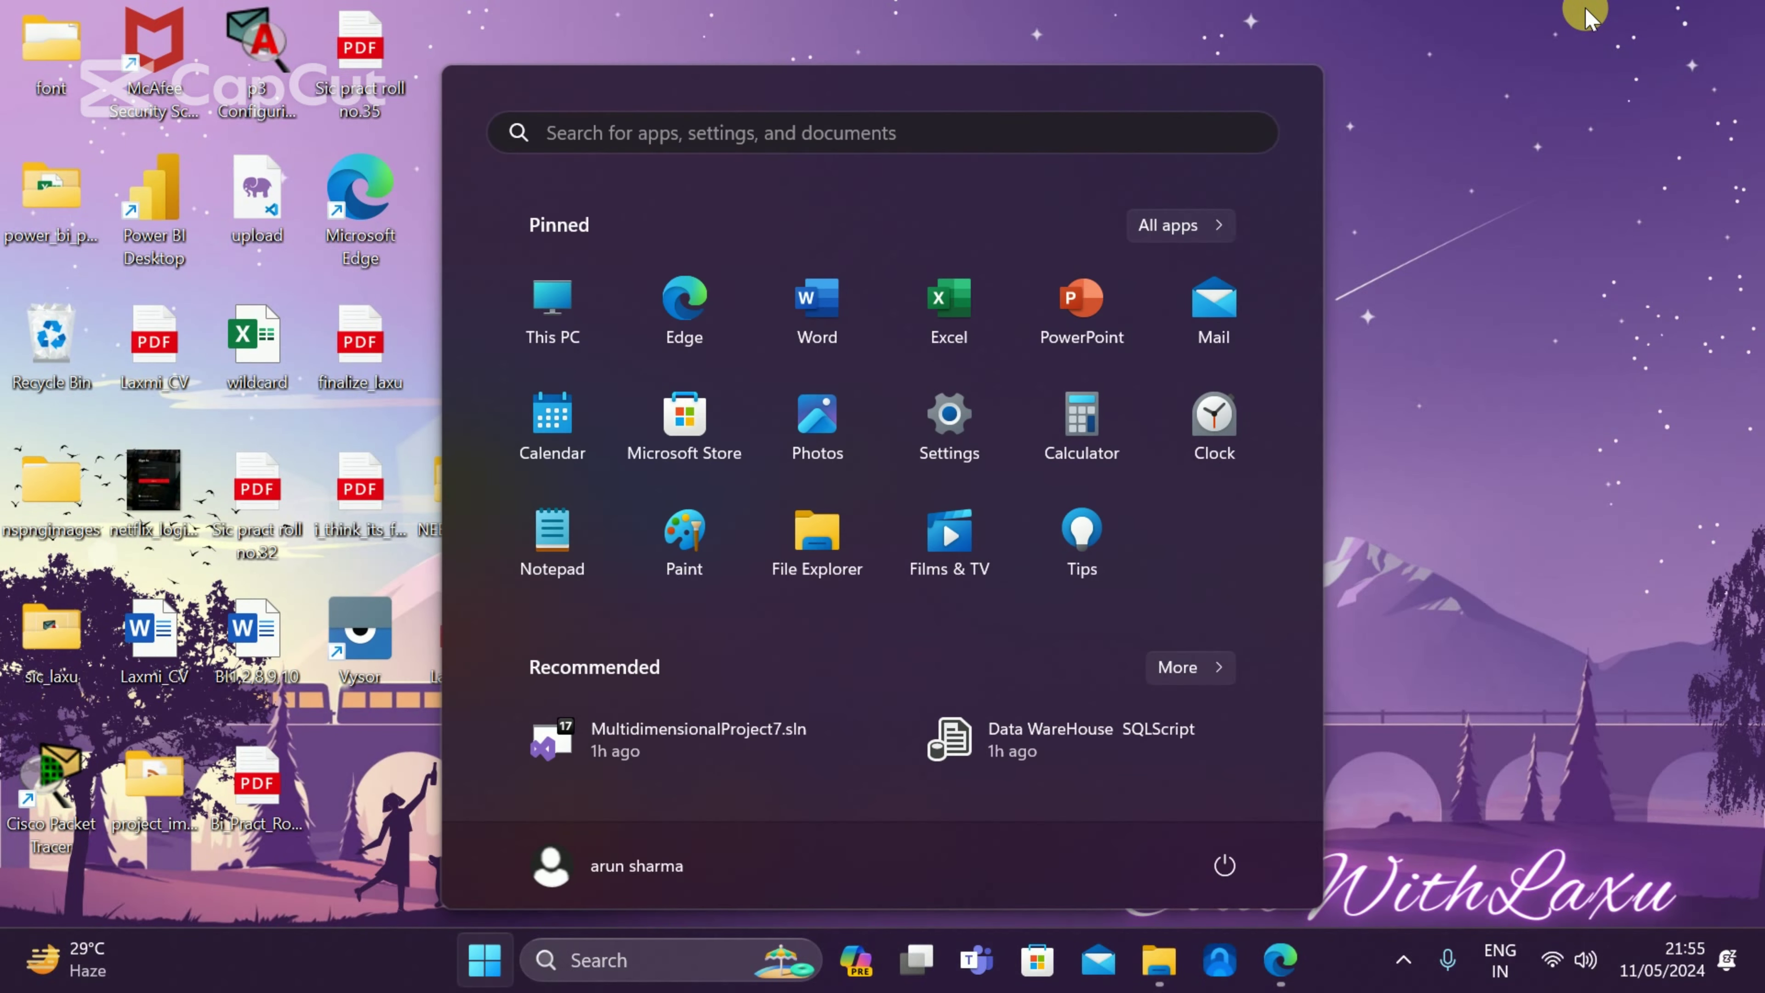
pyautogui.write('c')
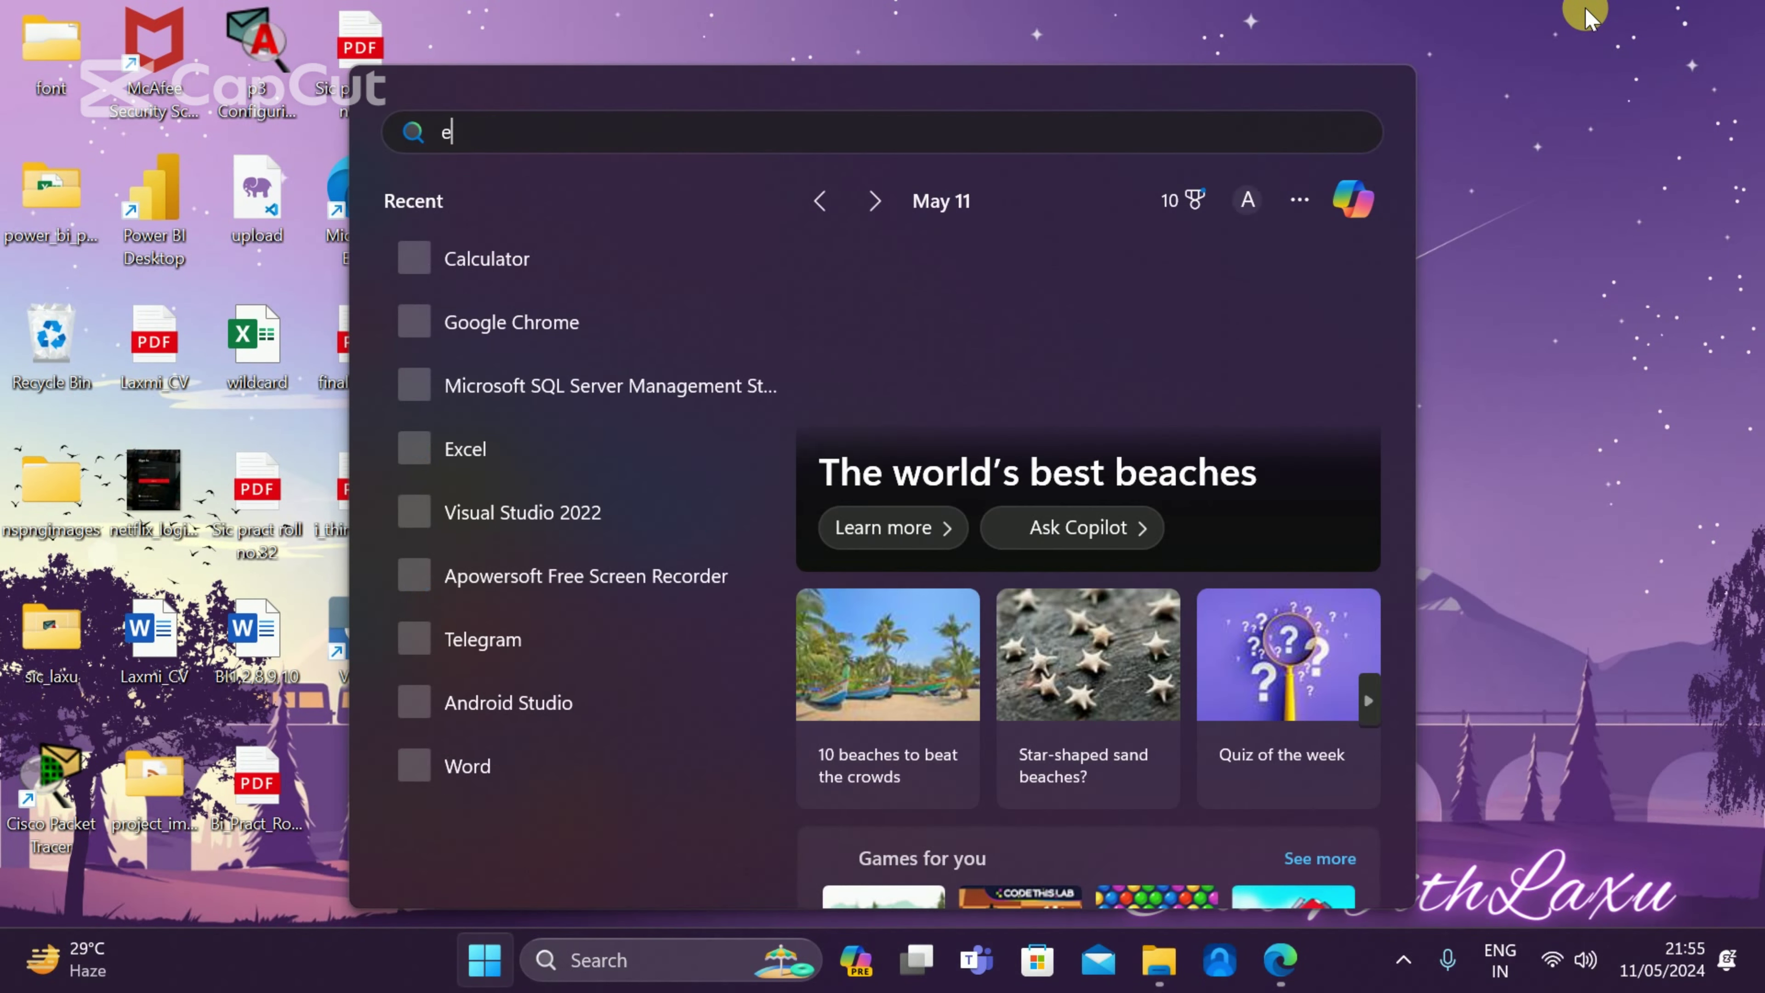
pyautogui.write('excel')
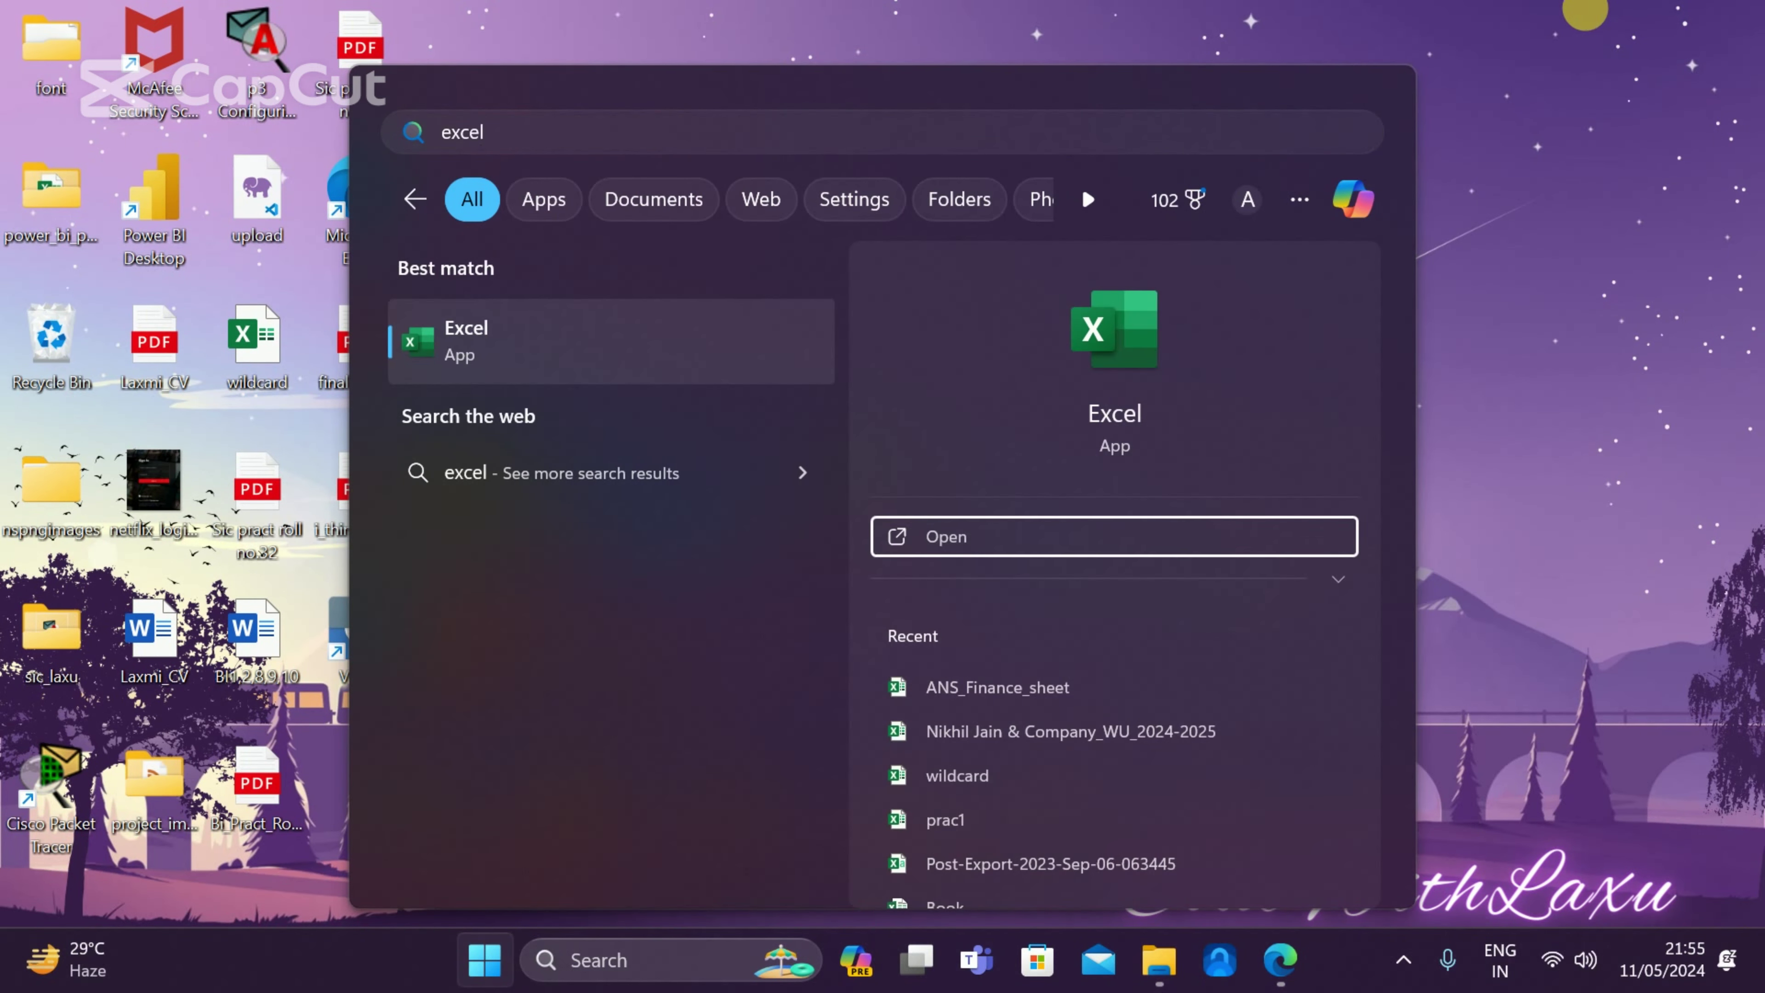
pyautogui.press('Return')
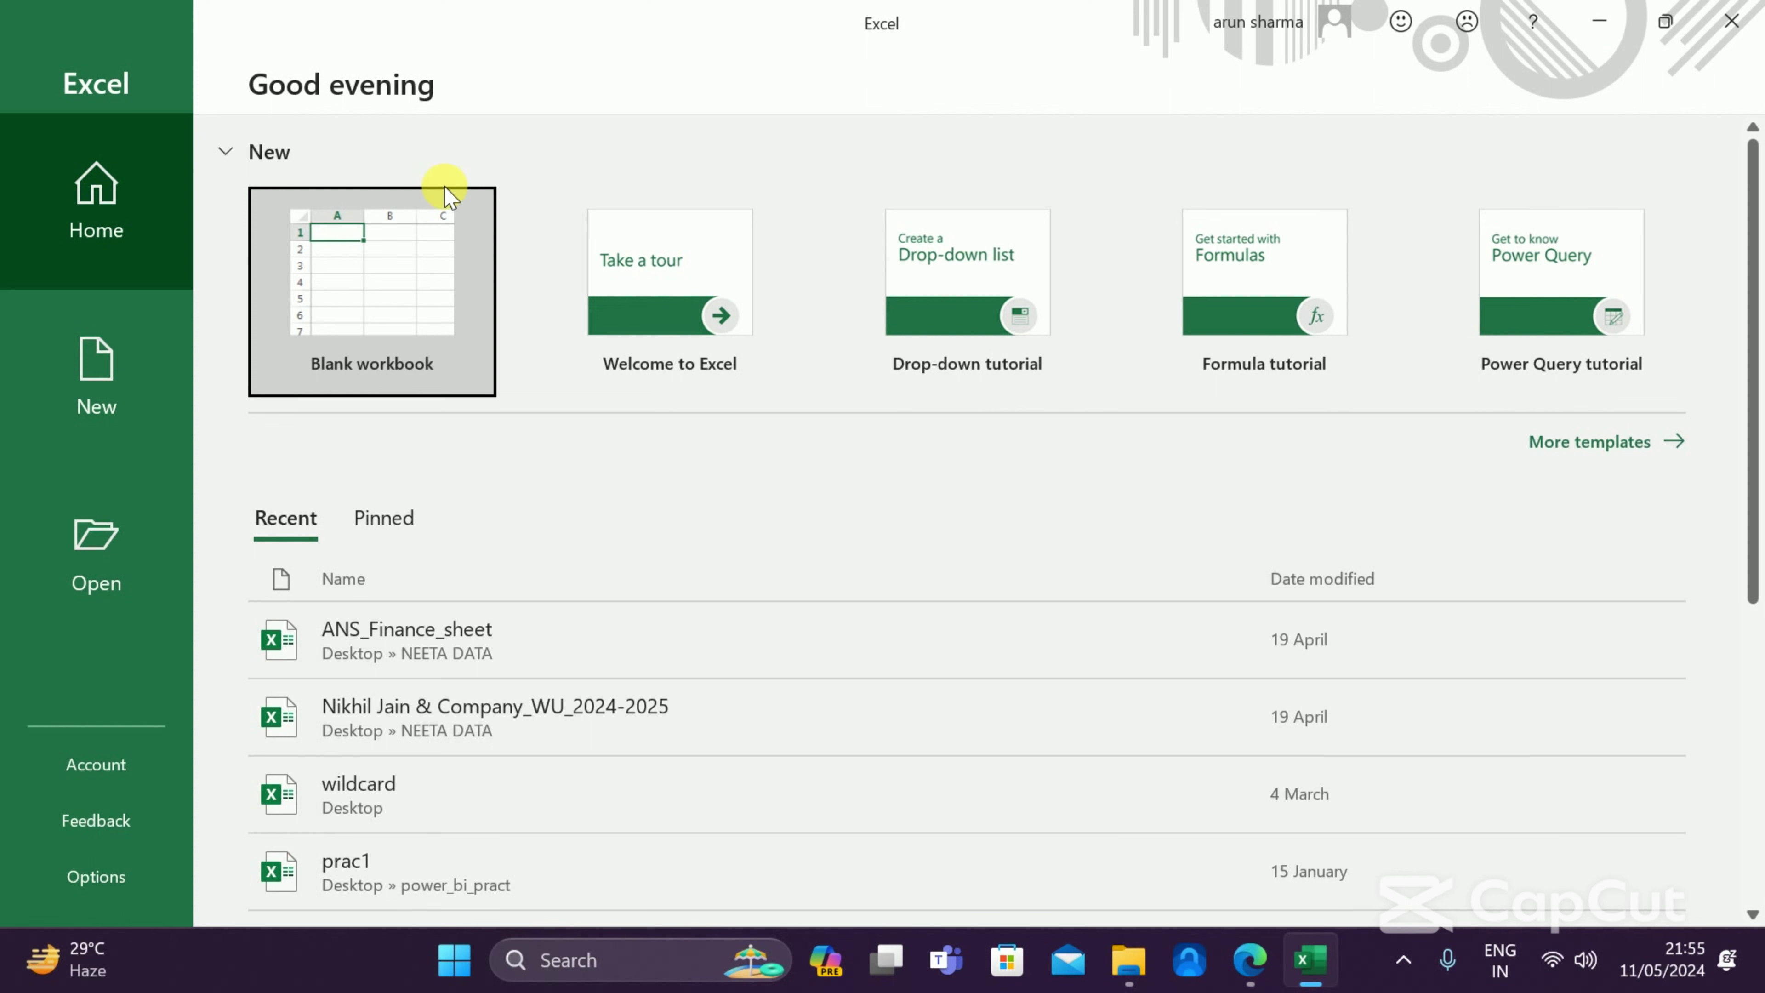
pyautogui.click(376, 277)
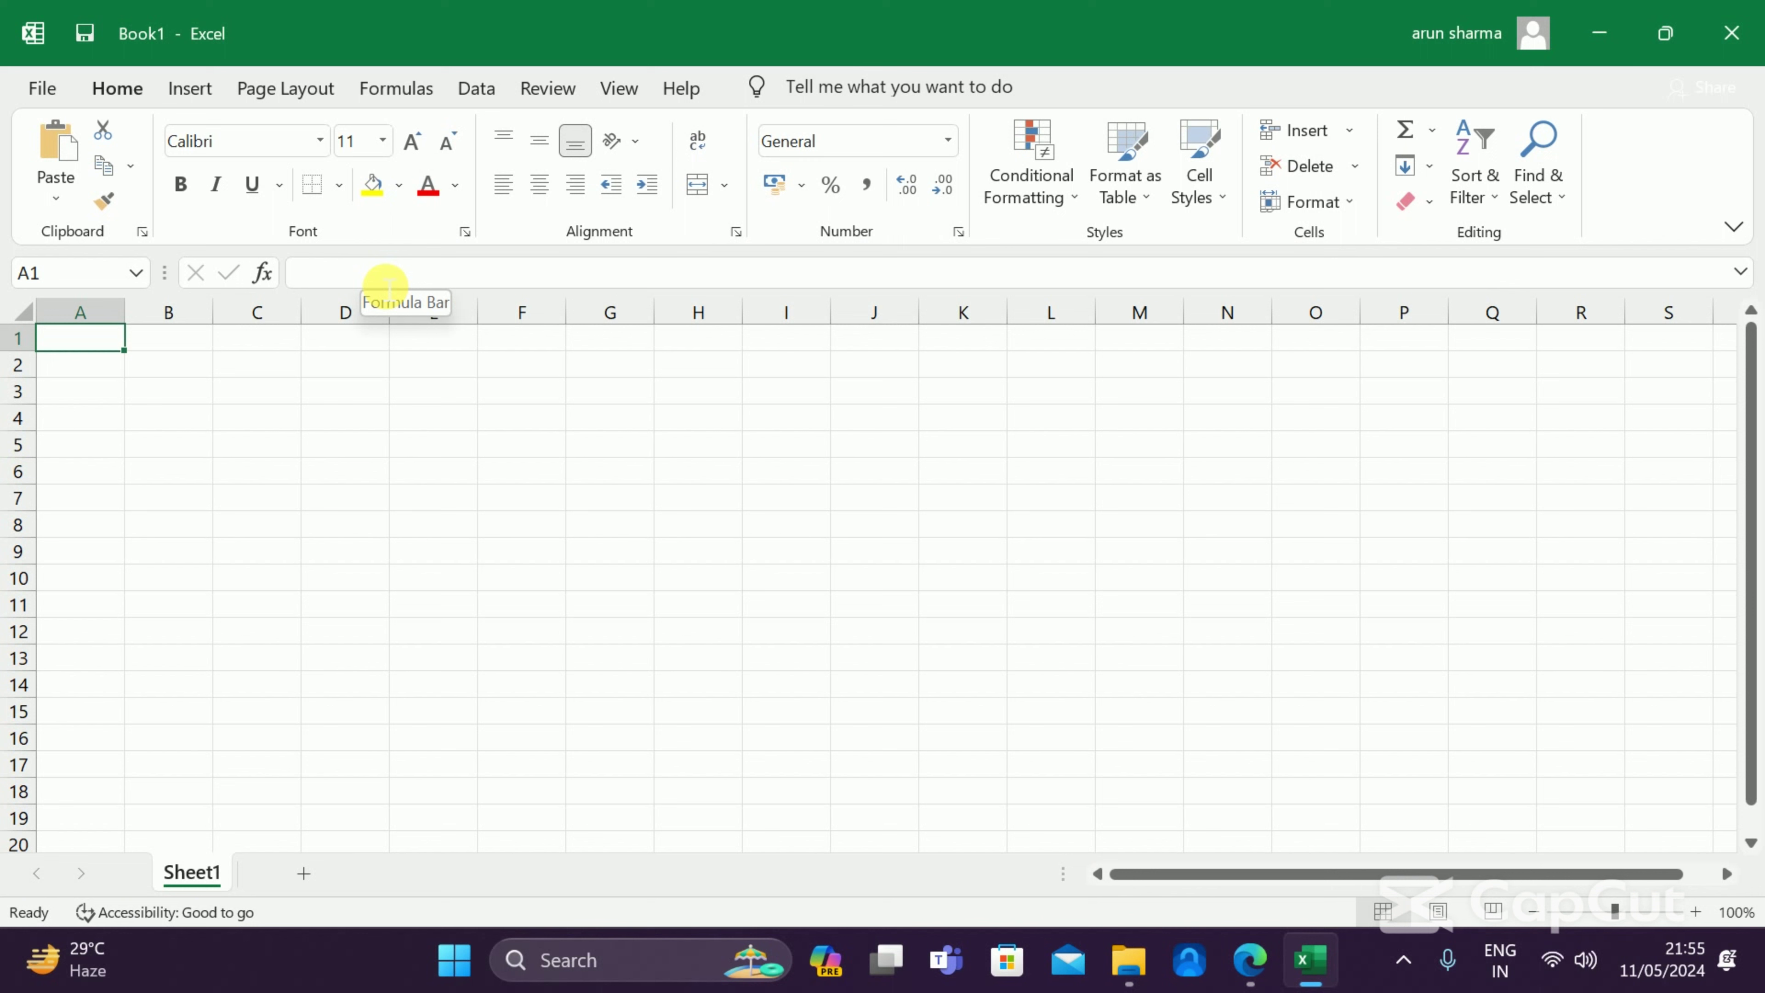
# Enter the Name heading in A1 and the student's name in A2
pyautogui.write('Name')
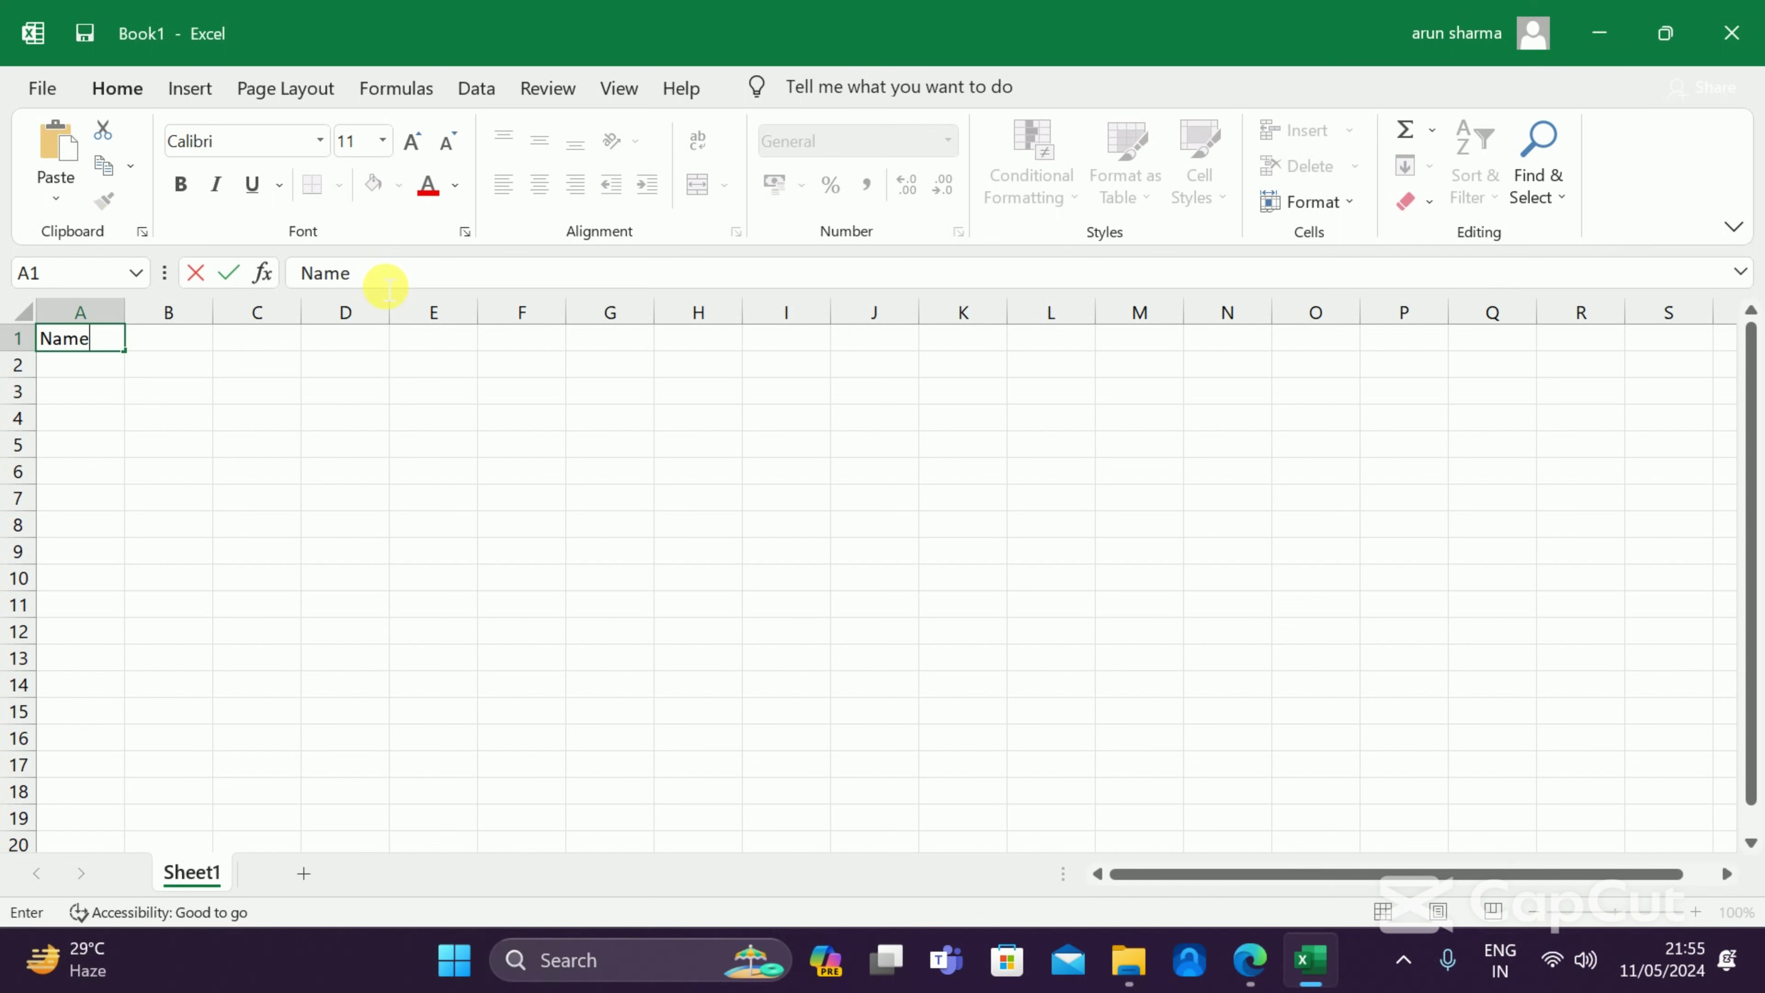
pyautogui.press('Return')
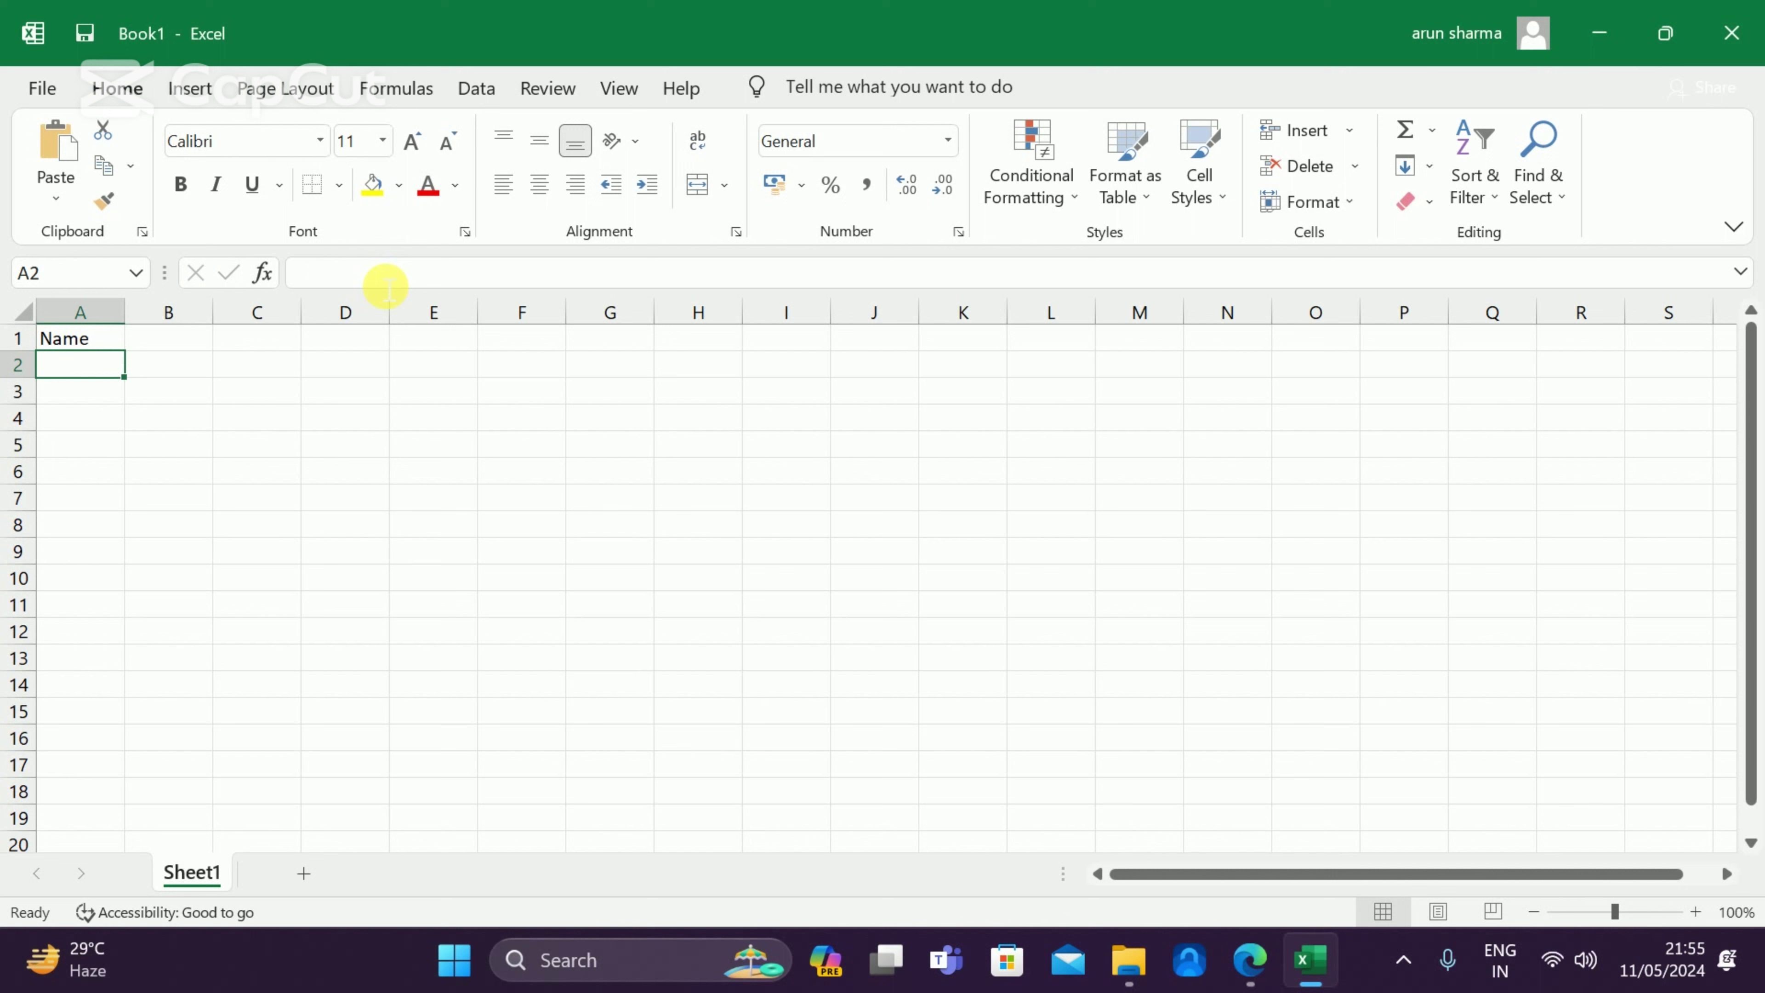
pyautogui.write('Kavita')
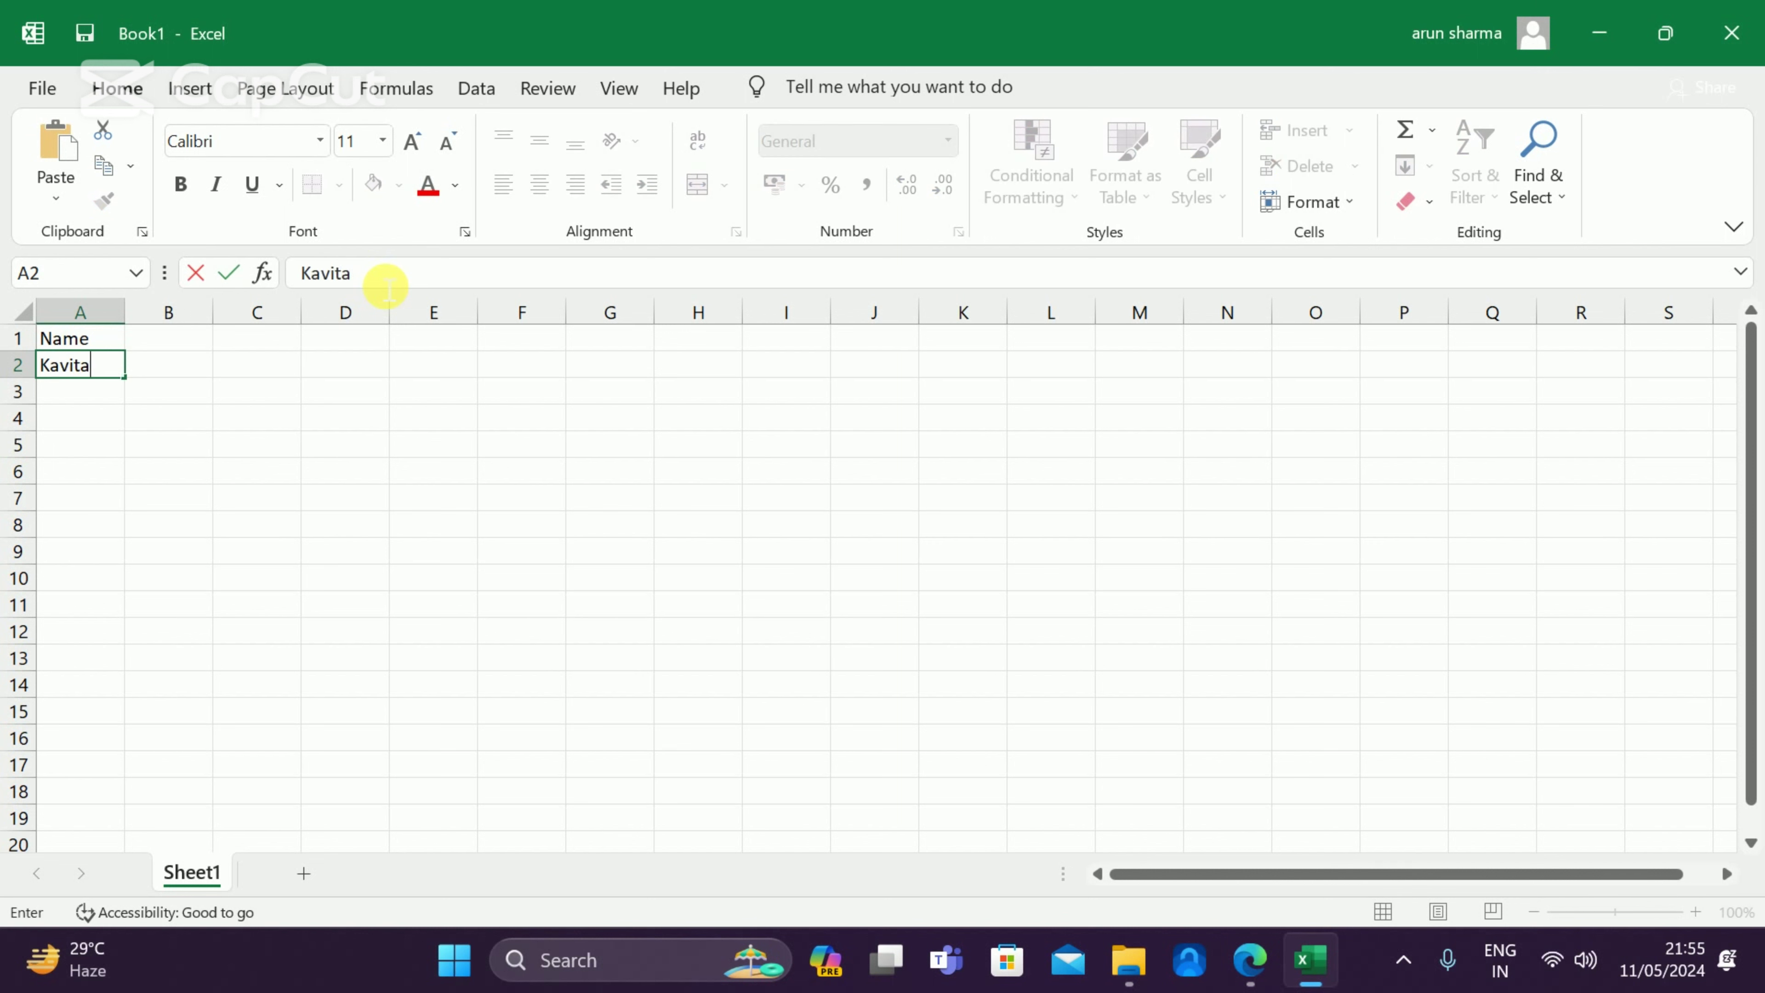
pyautogui.click(156, 341)
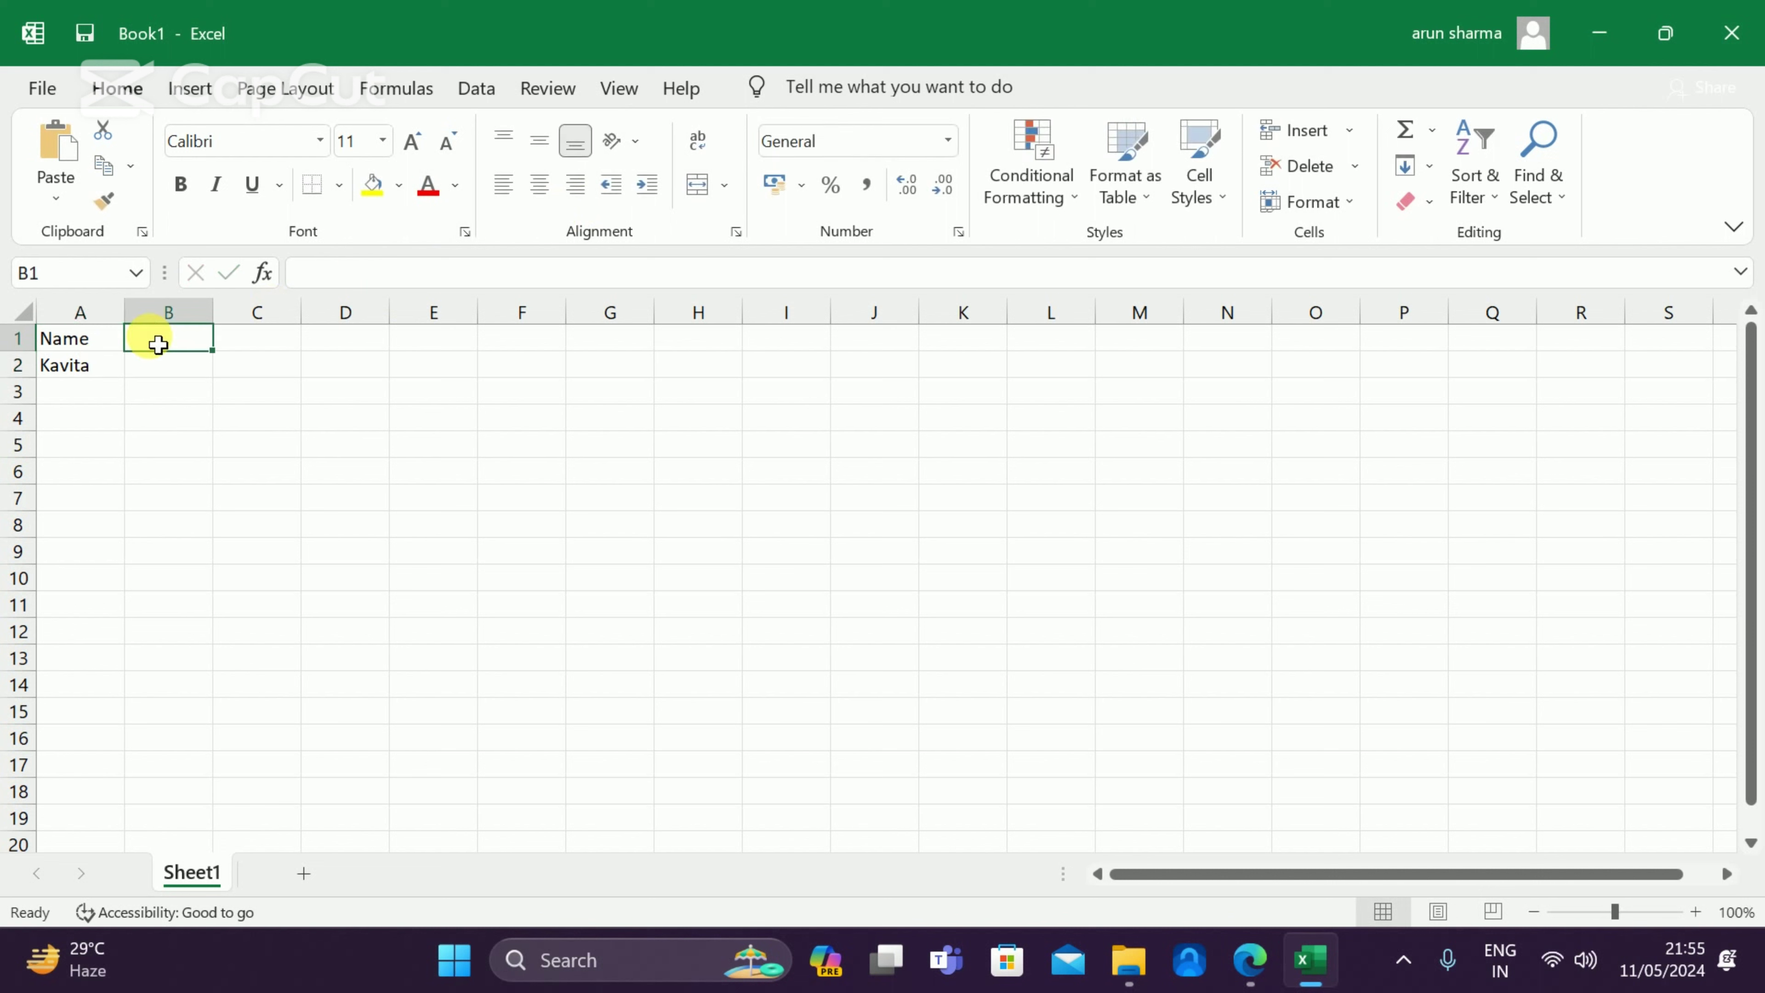
# Add the headings SIC, ITSM, SQA and BI across B1:E1
pyautogui.write('SIC')
pyautogui.press('Tab')
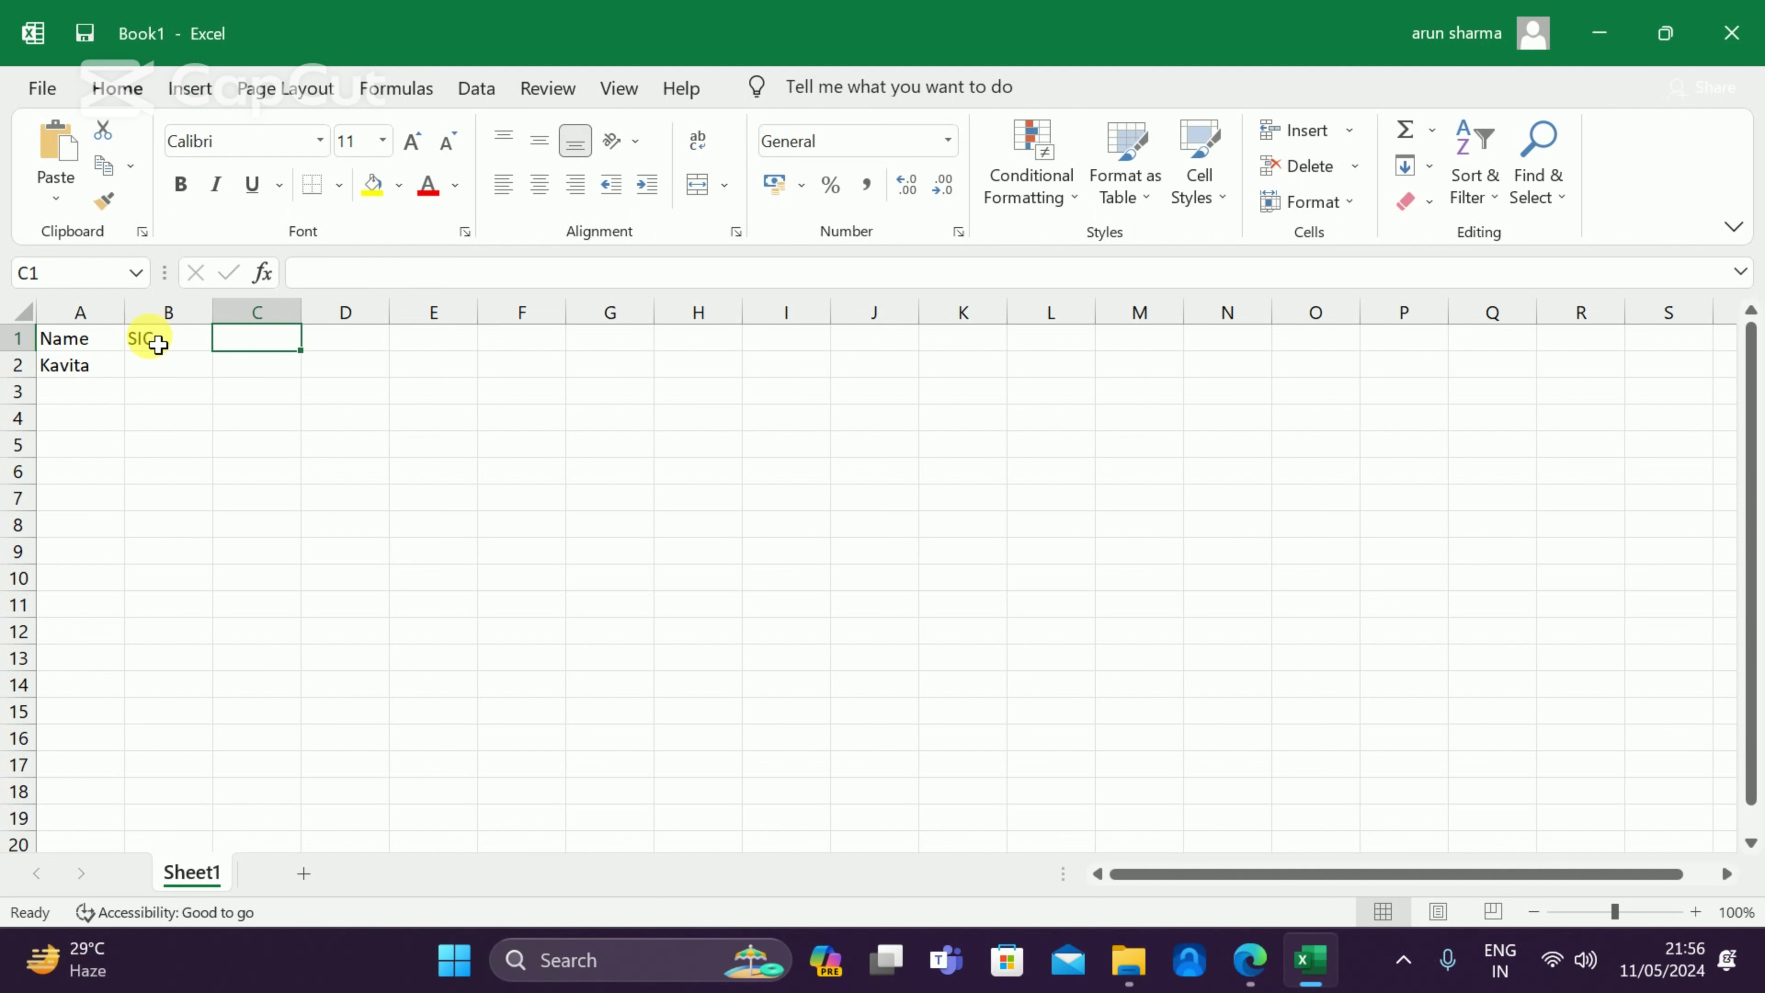
pyautogui.write('ITSM')
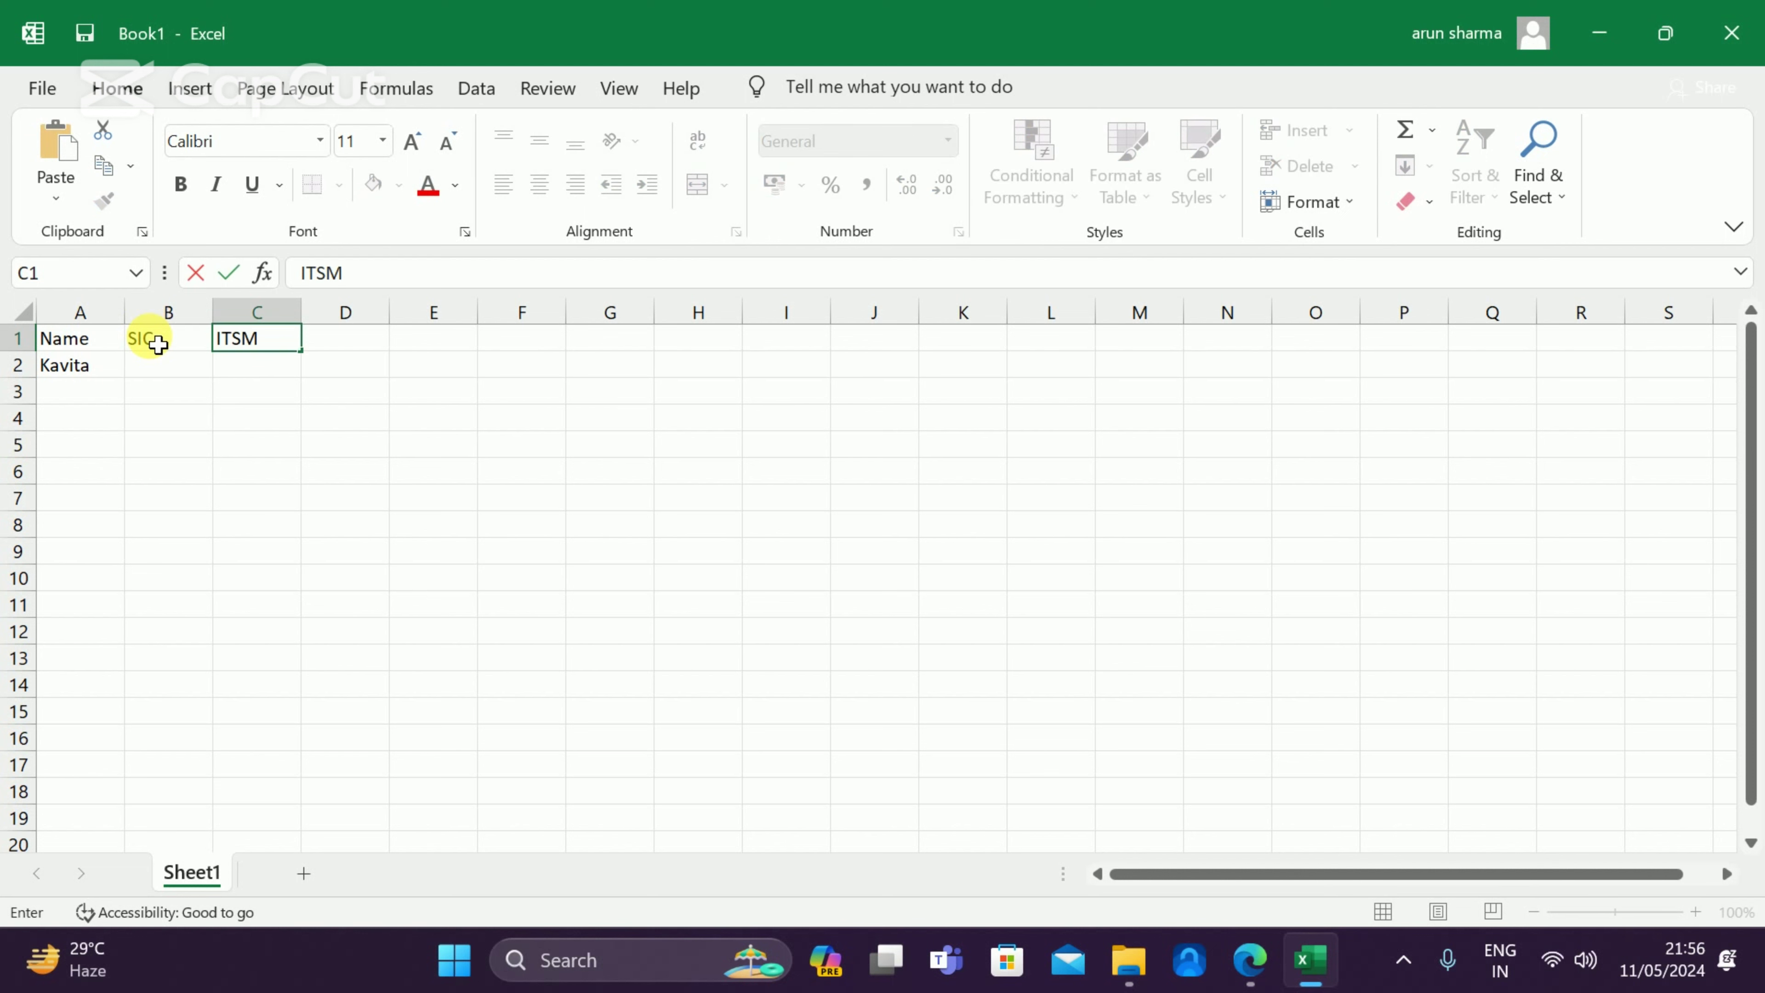
pyautogui.press('Tab')
pyautogui.write('SQA')
pyautogui.press('Tab')
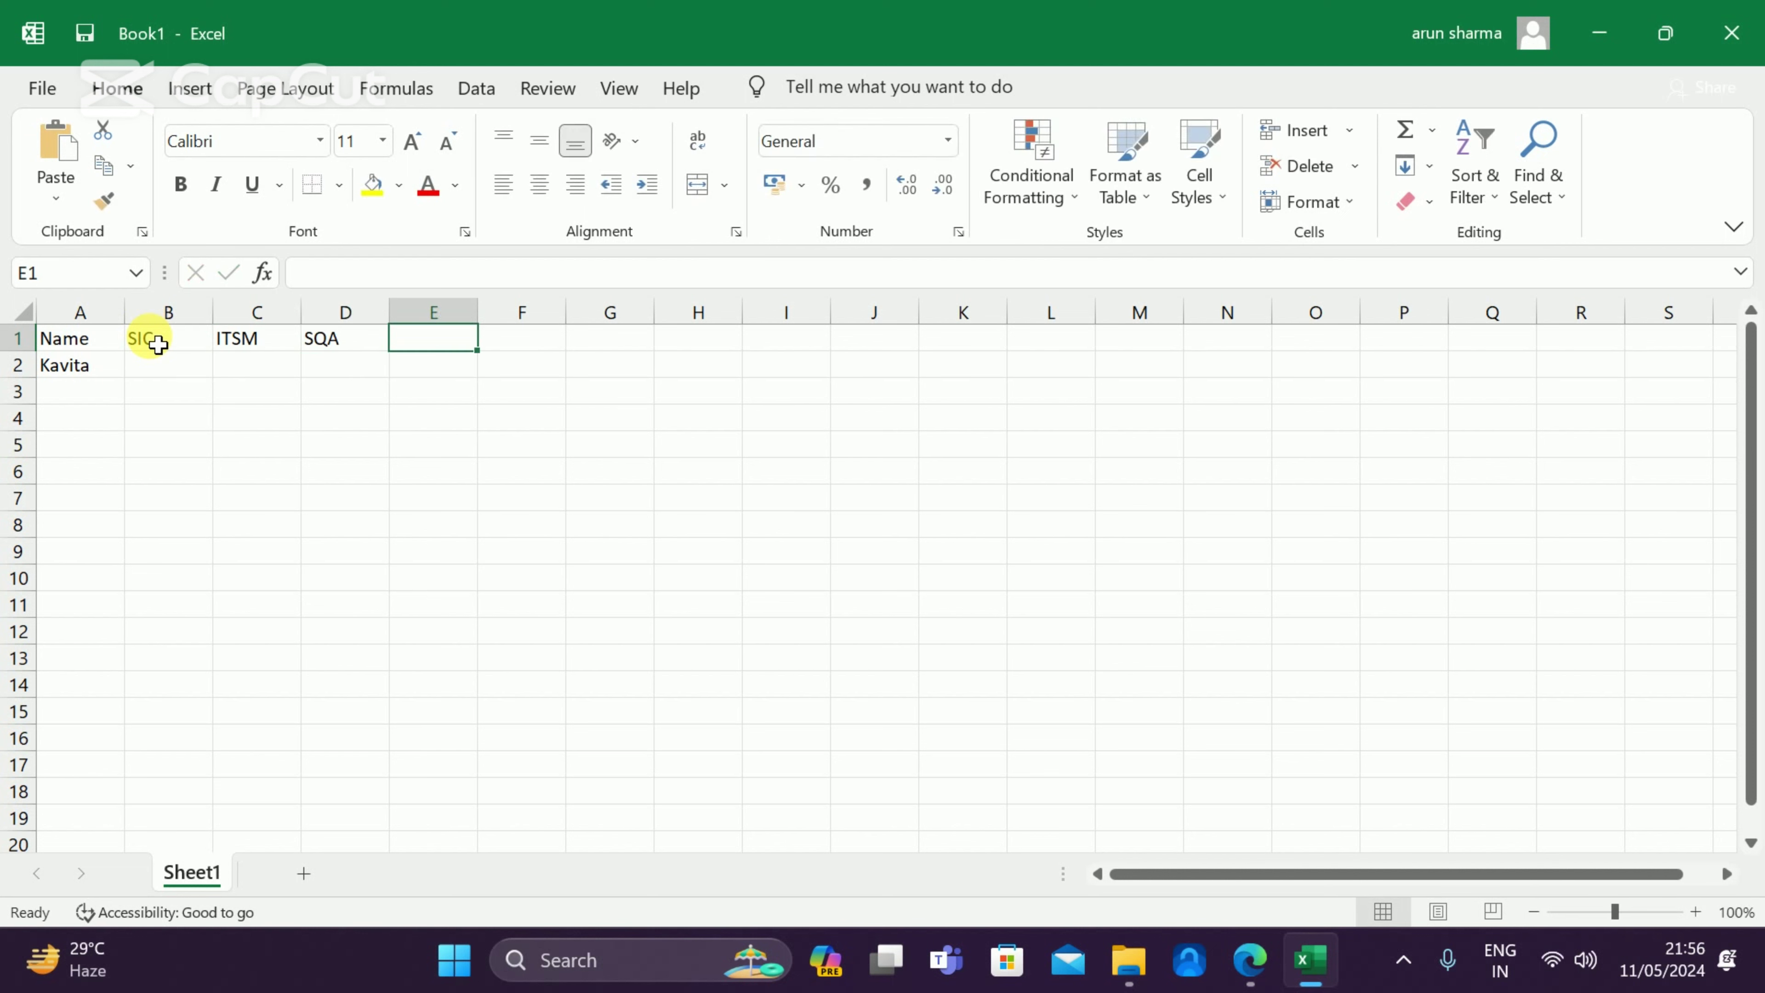
pyautogui.write('BI')
pyautogui.press('Tab')
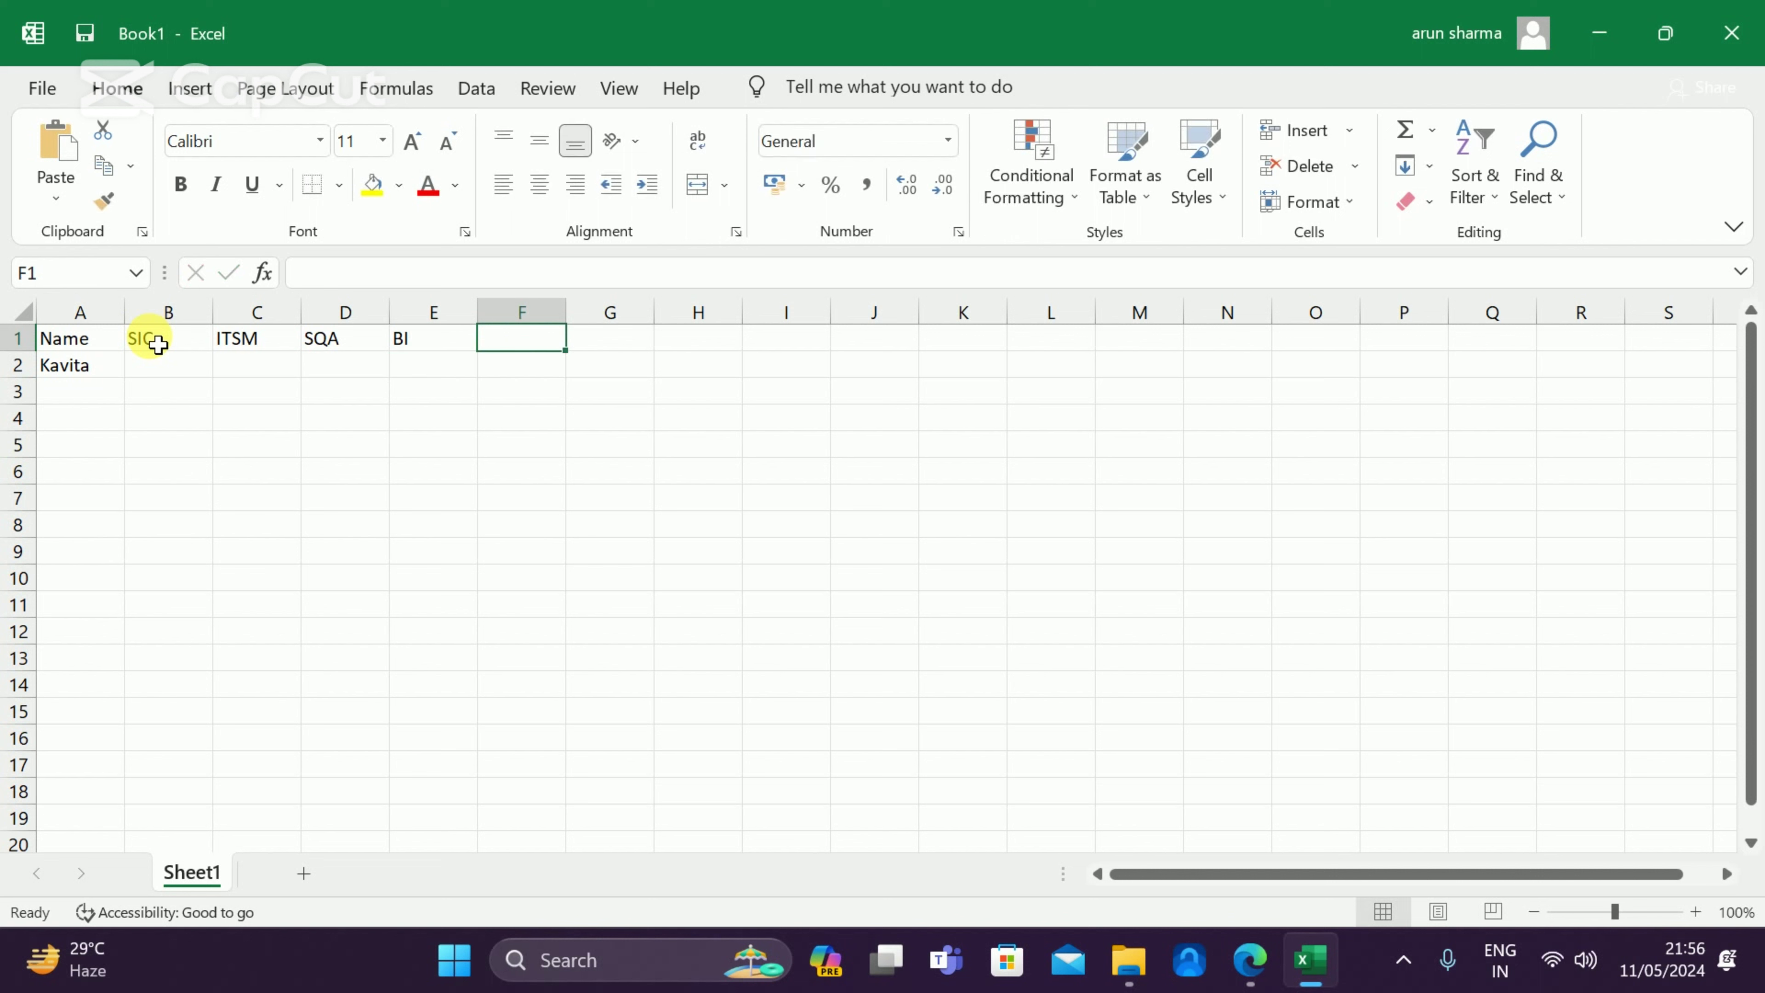
# Add the PGIS and Total headings in F1 and G1
pyautogui.write('PGIS')
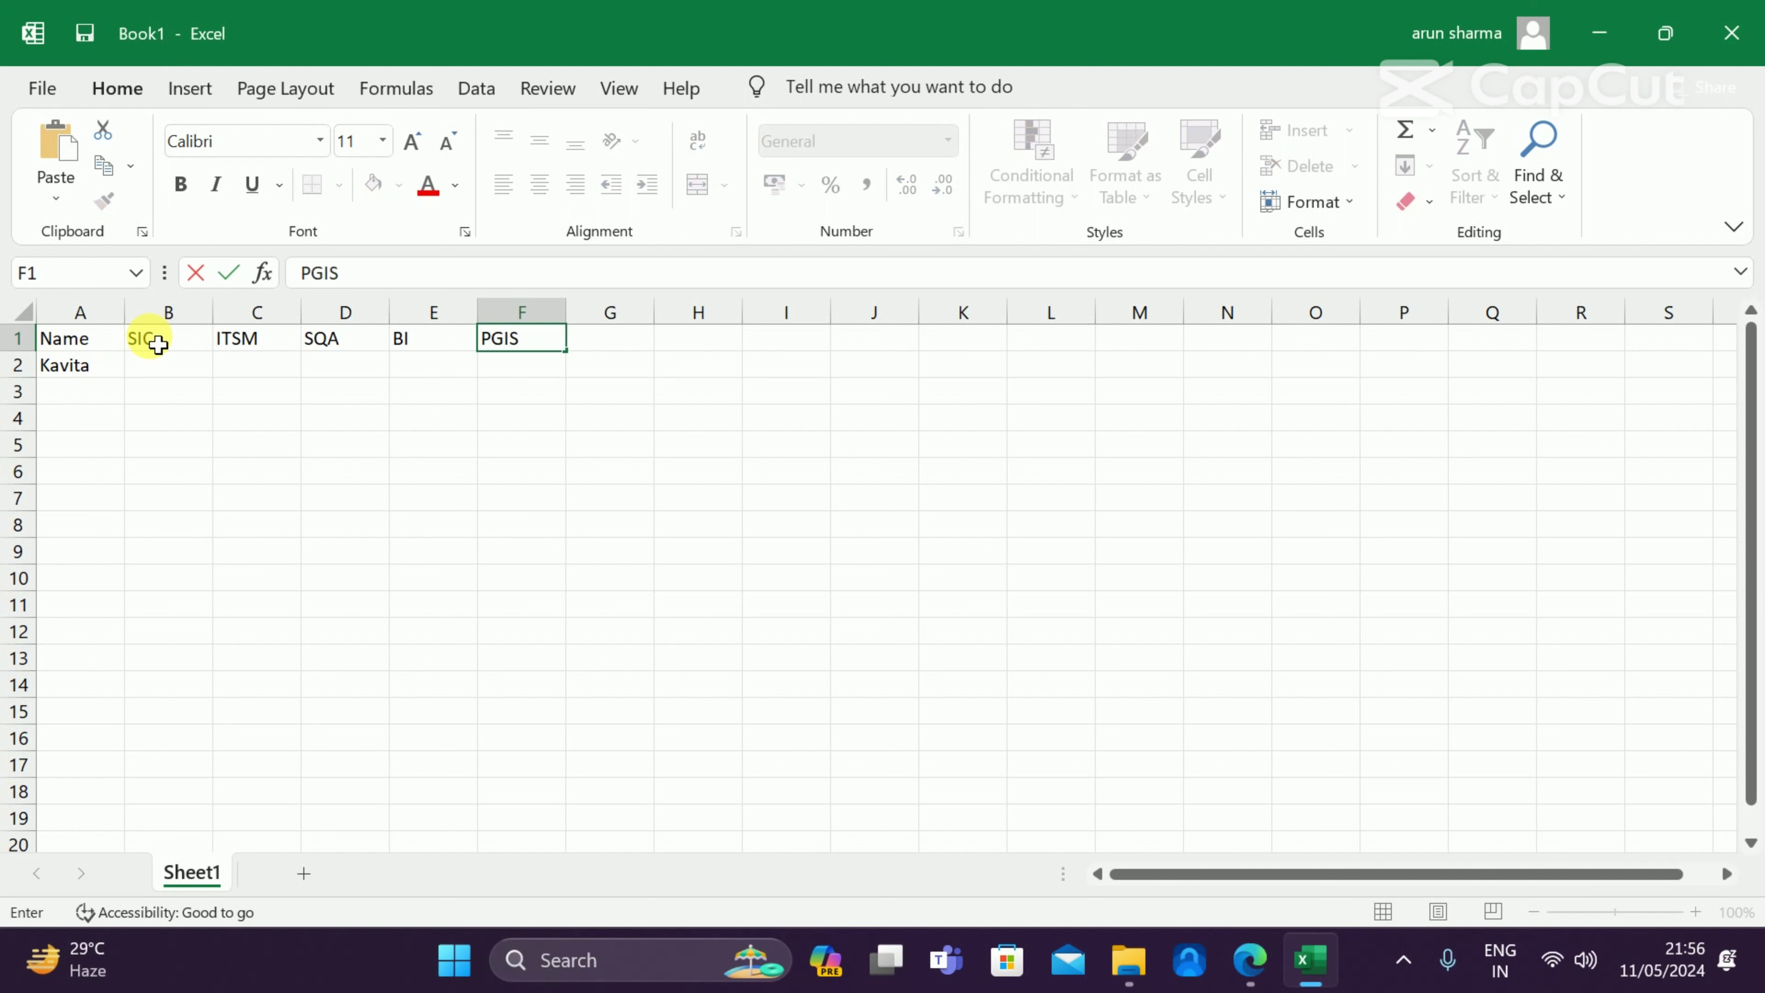
pyautogui.press('Tab')
pyautogui.write('I')
pyautogui.press('BackSpace')
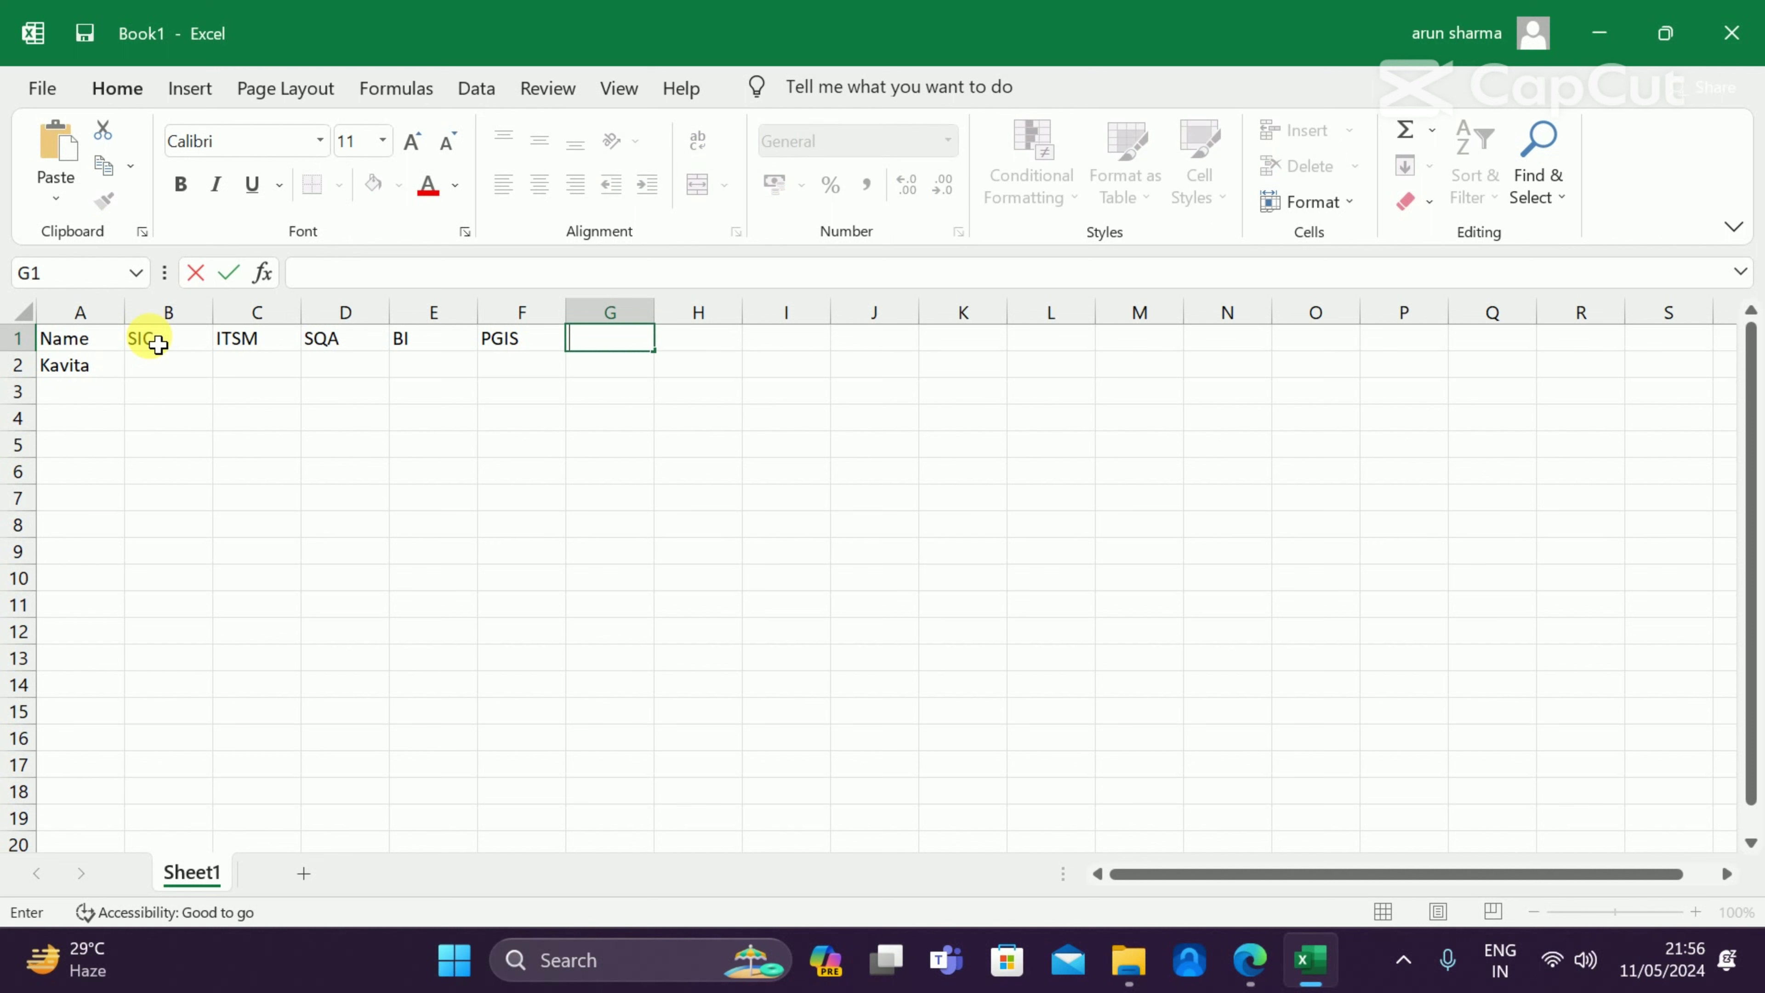
pyautogui.write('Tota')
pyautogui.write('l')
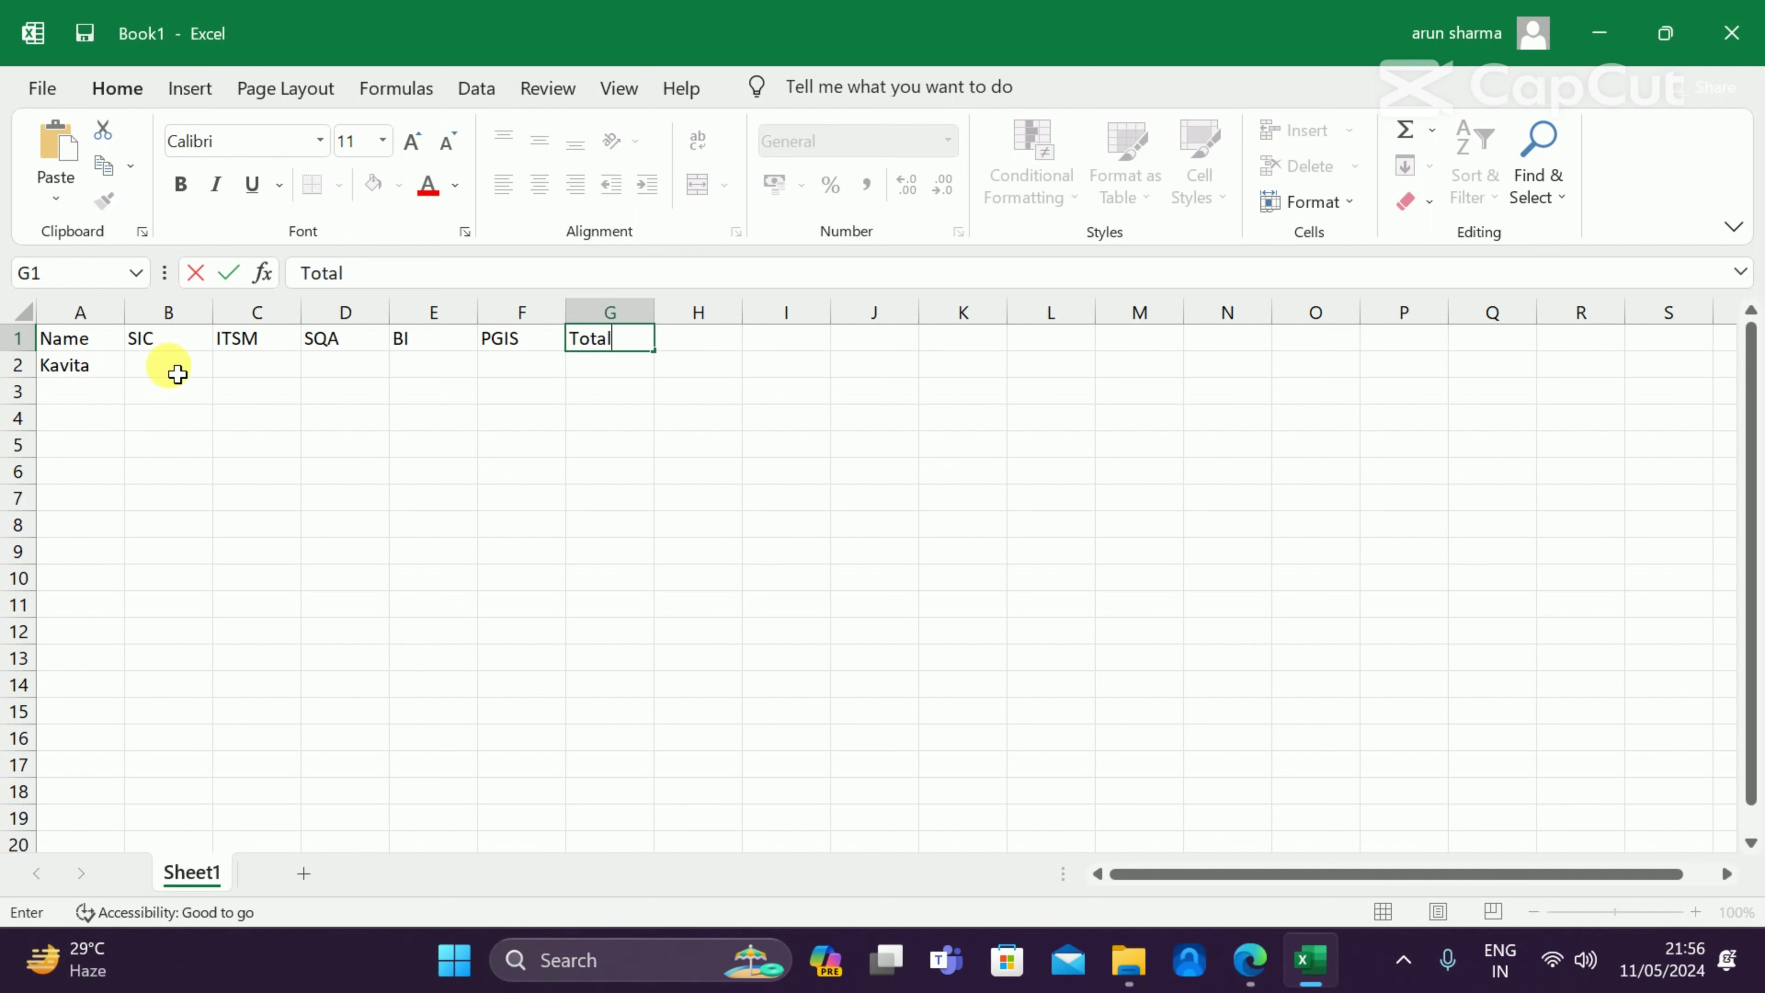
pyautogui.click(182, 370)
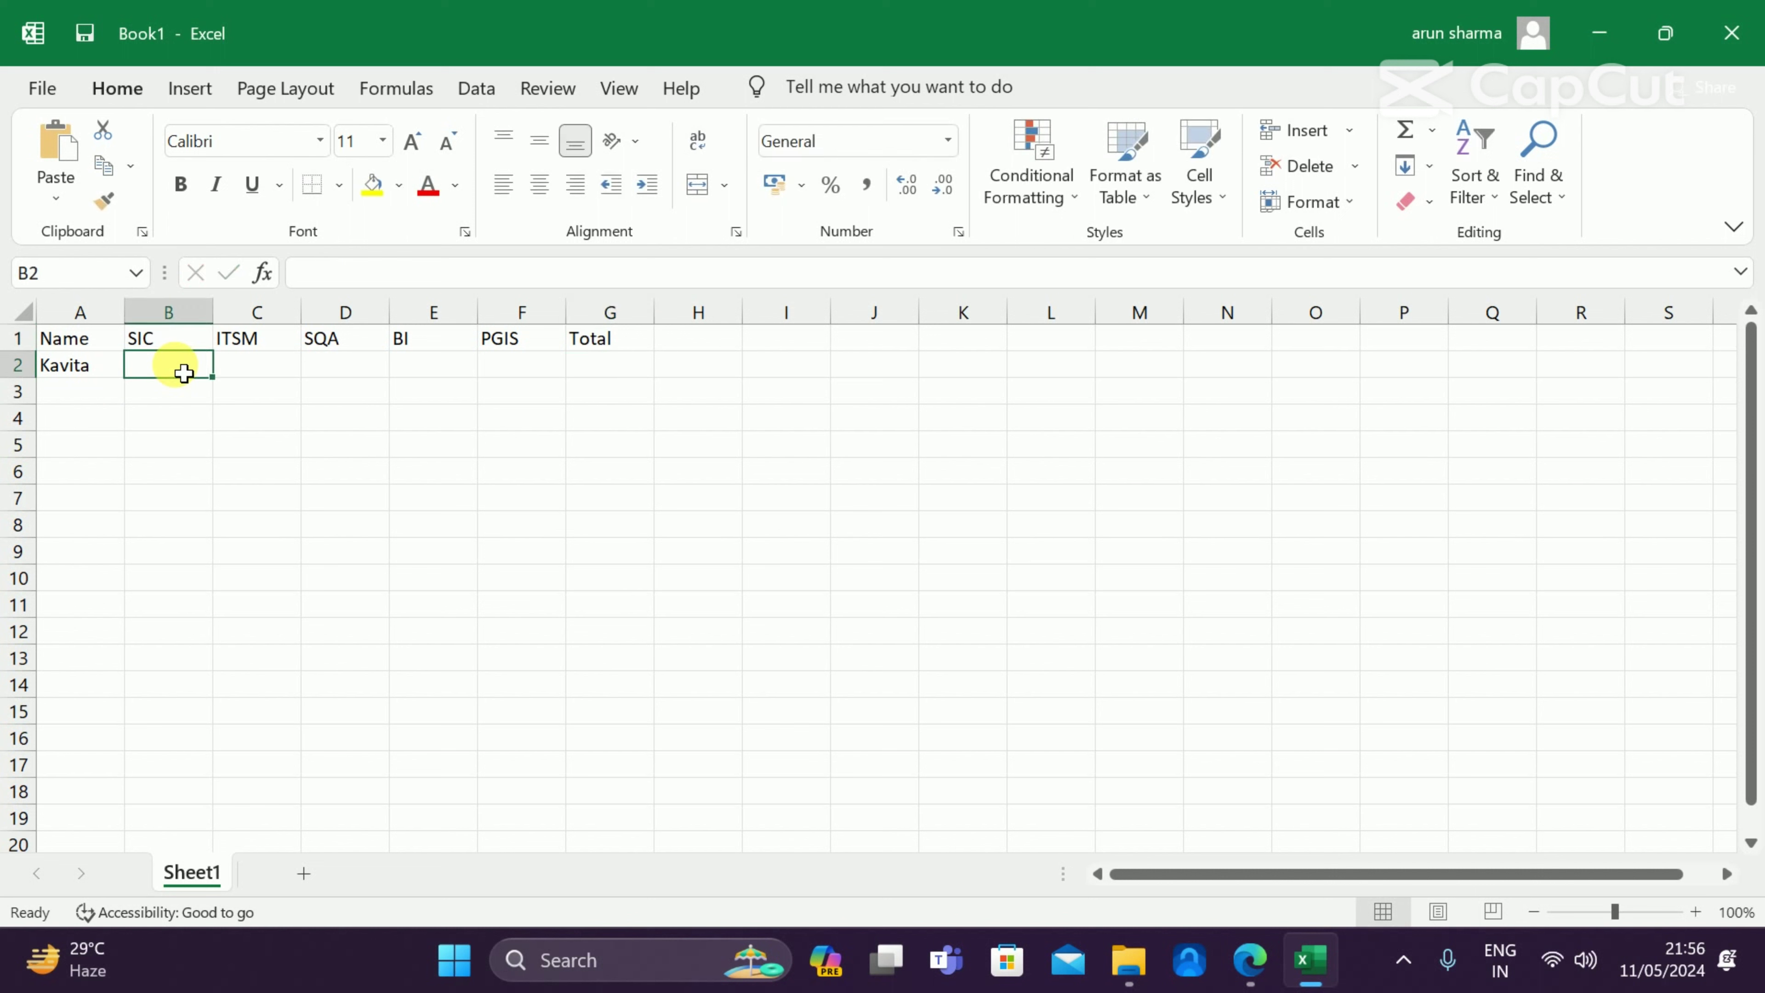
# Enter marks 60, 55, 50 and 48 in row 2, leaving the BI cell blank
pyautogui.write('60')
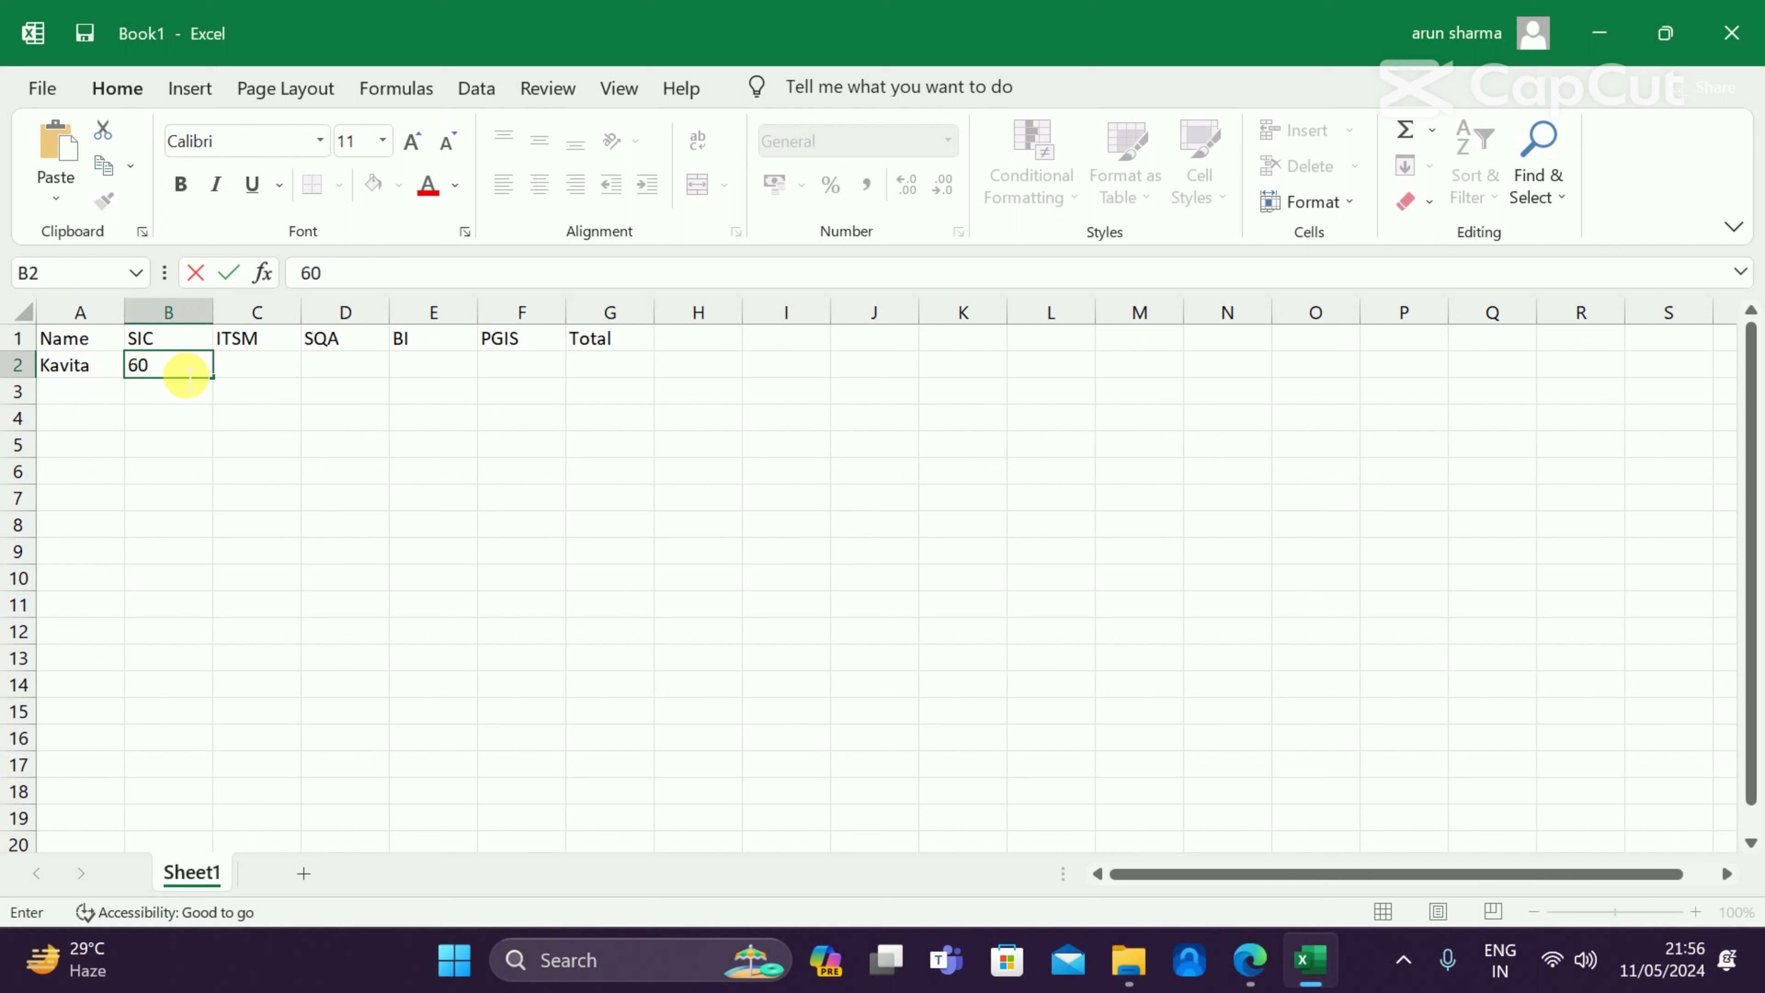
pyautogui.press('Tab')
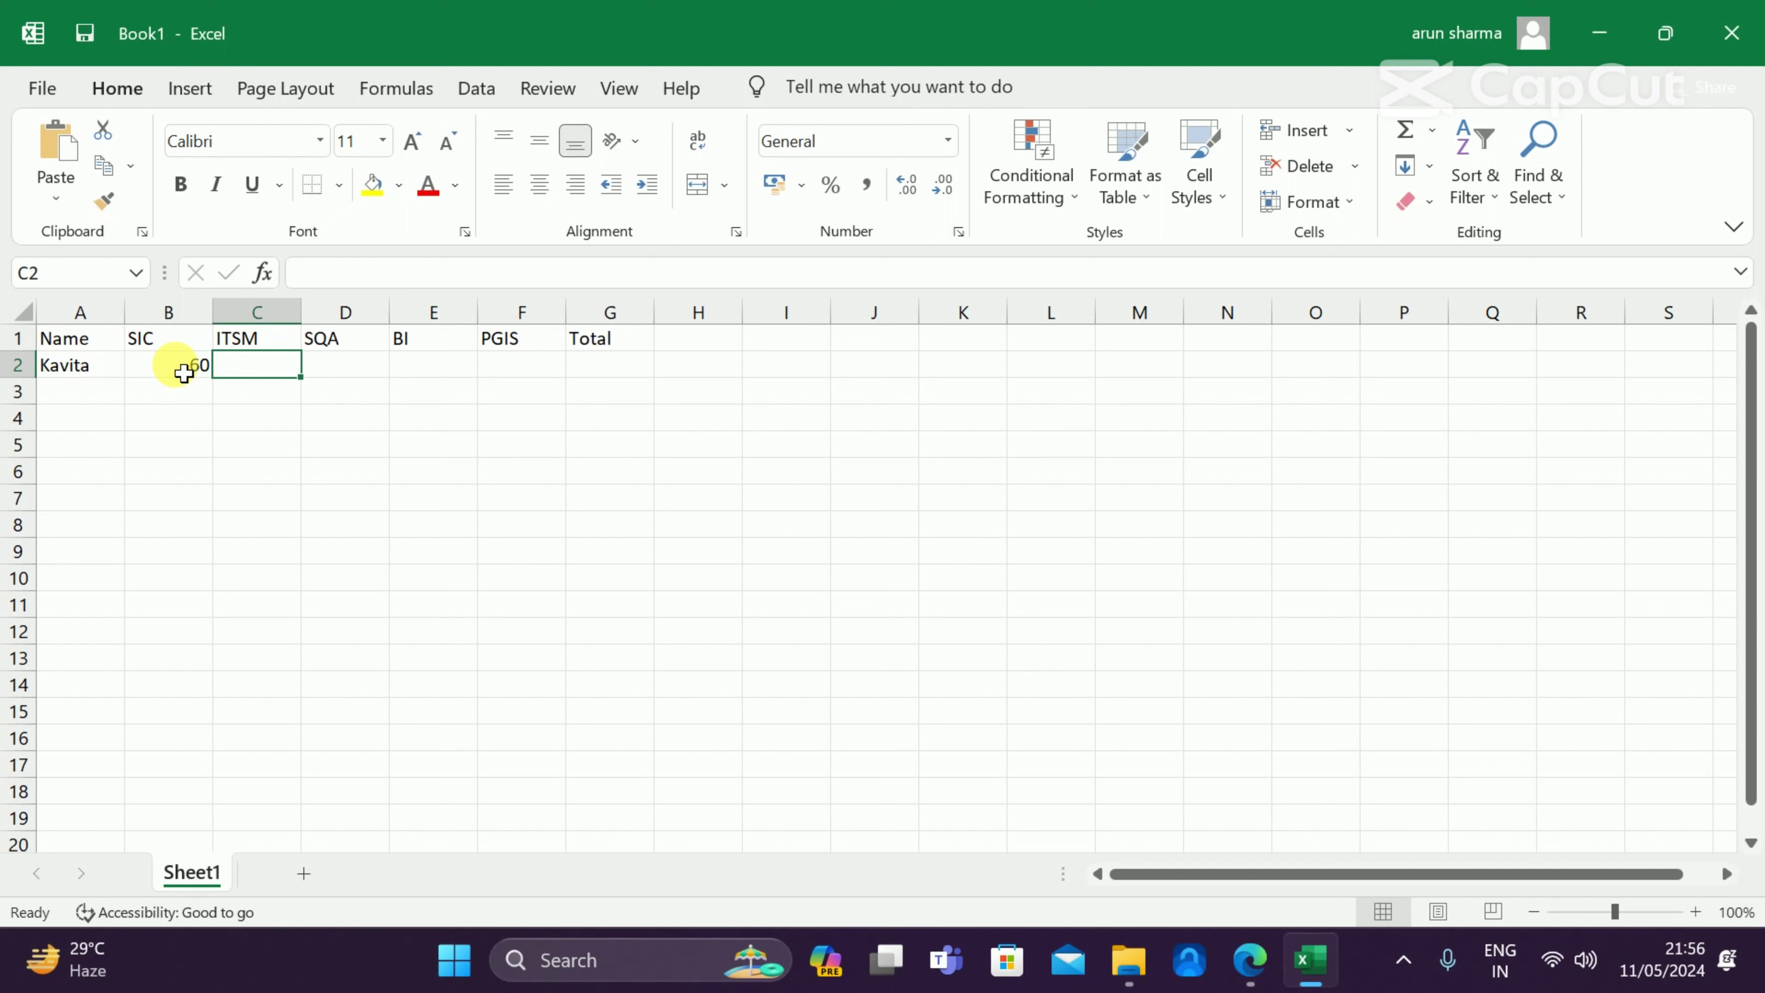
pyautogui.write('55')
pyautogui.press('Tab')
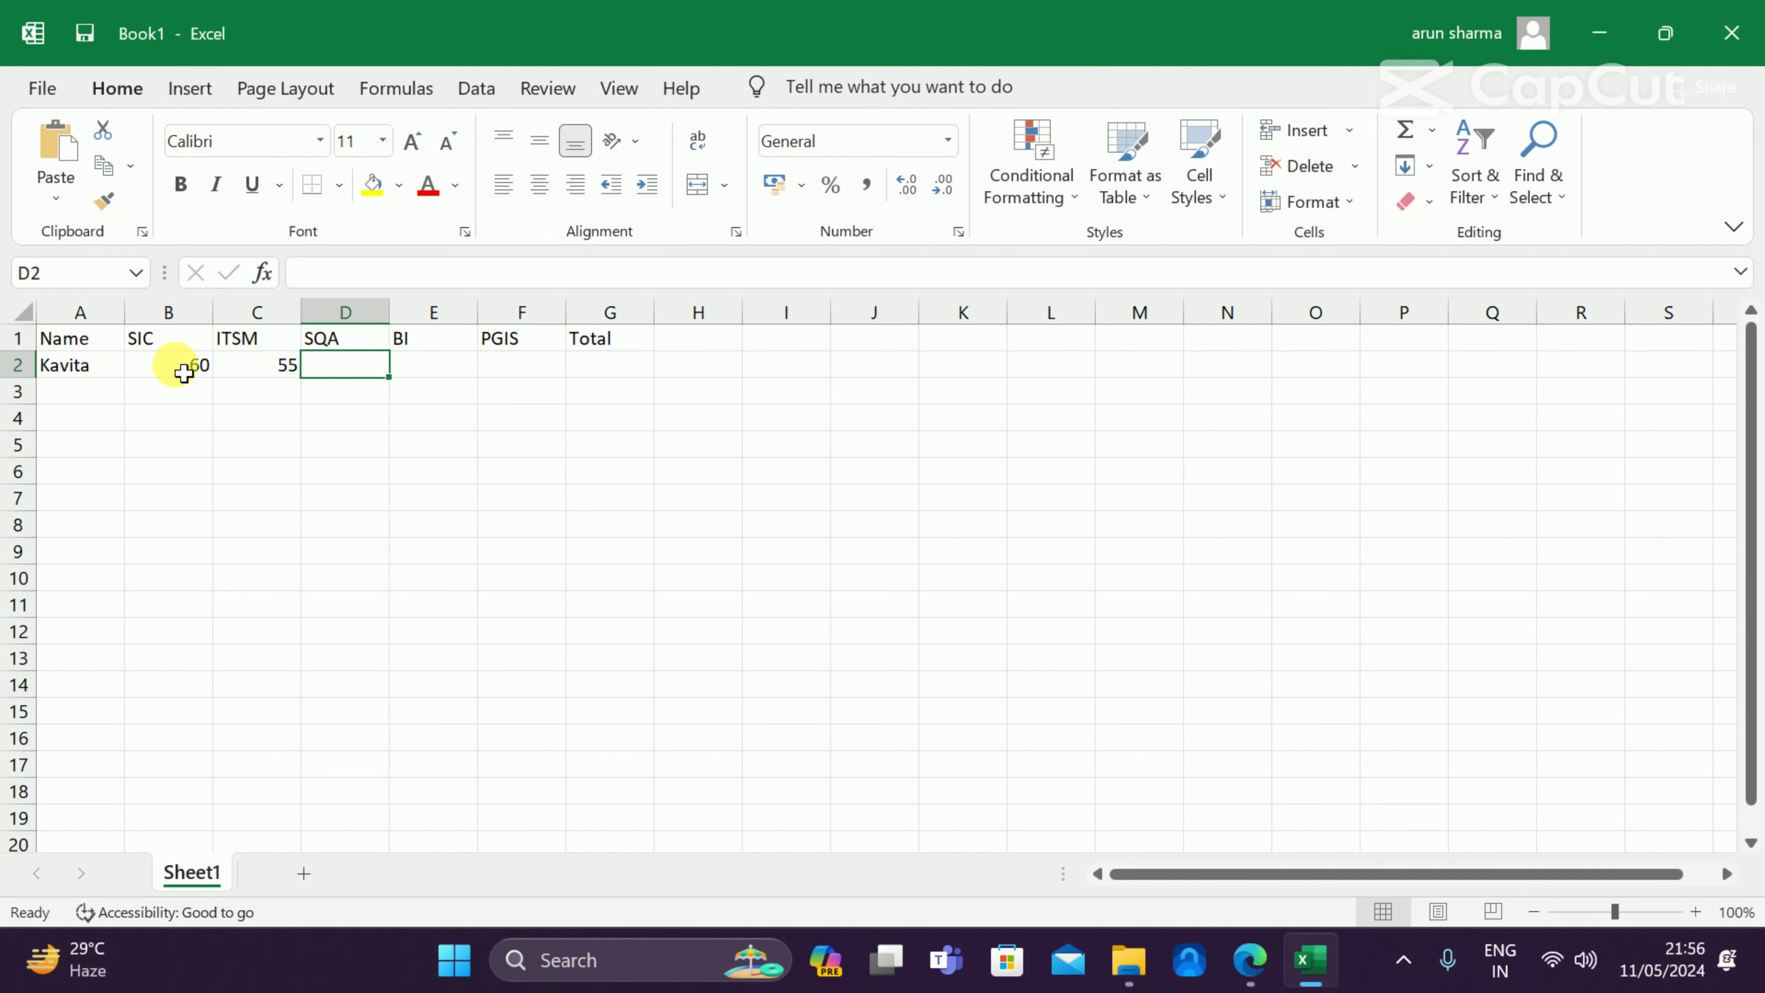
pyautogui.write('50')
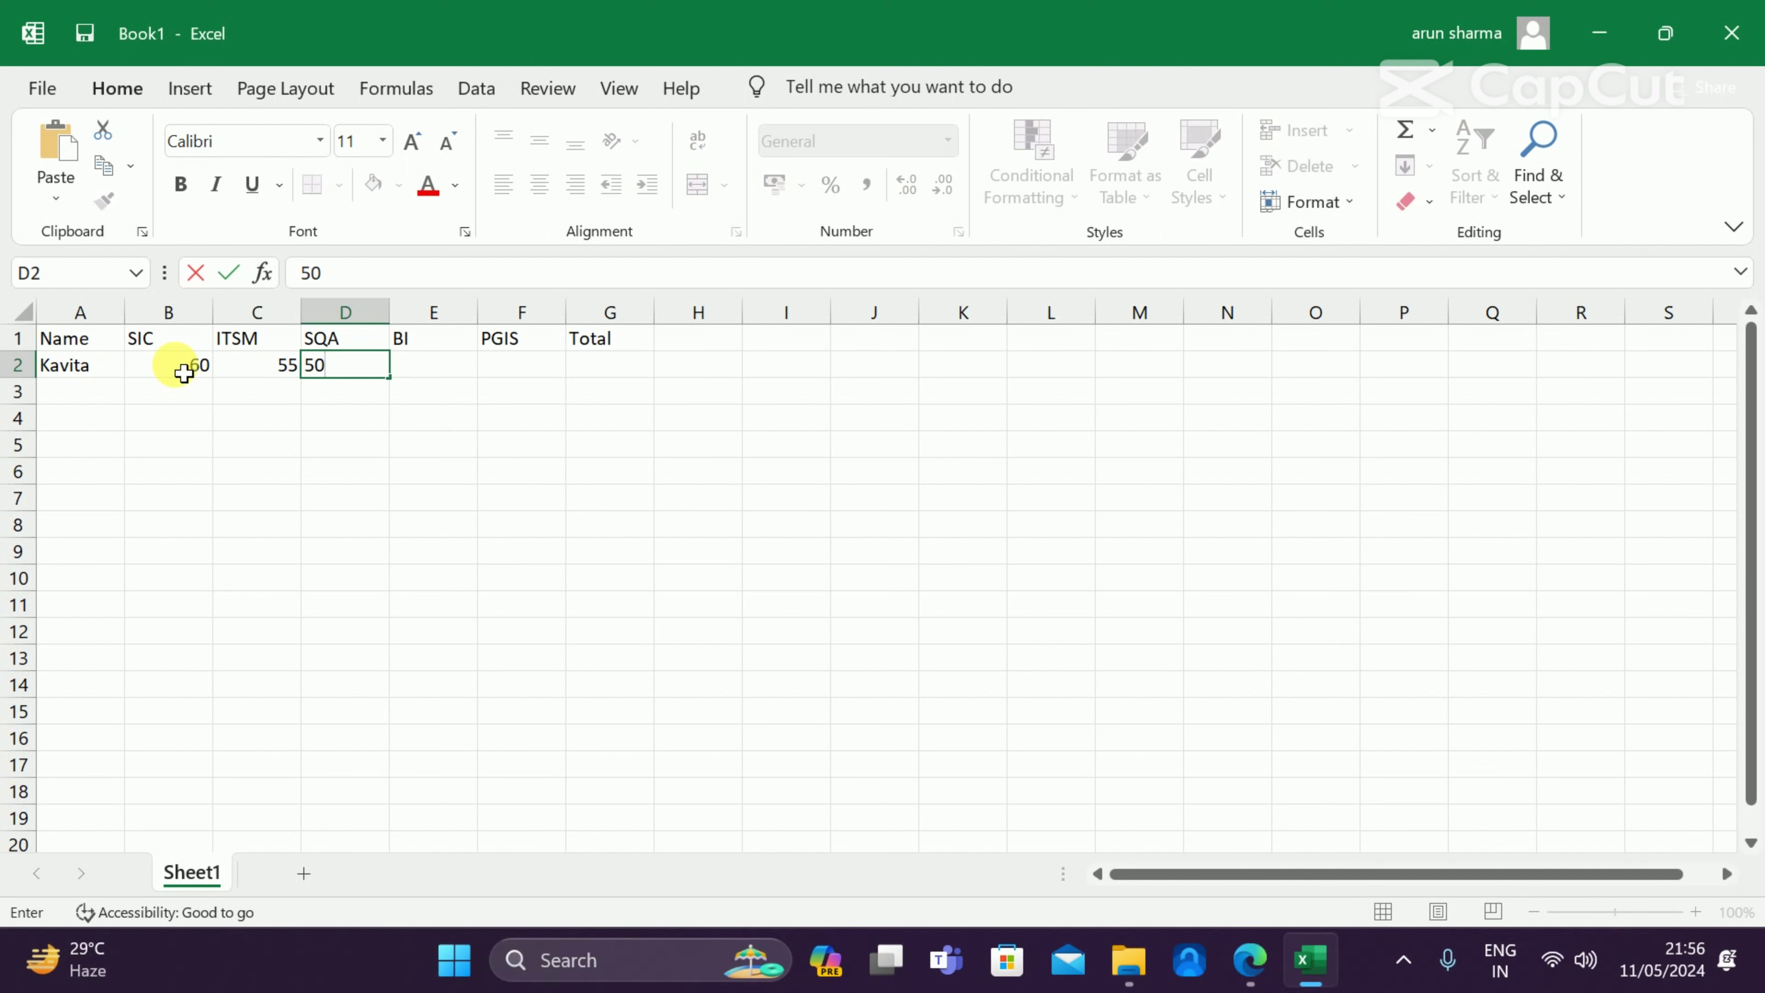
pyautogui.press('Tab')
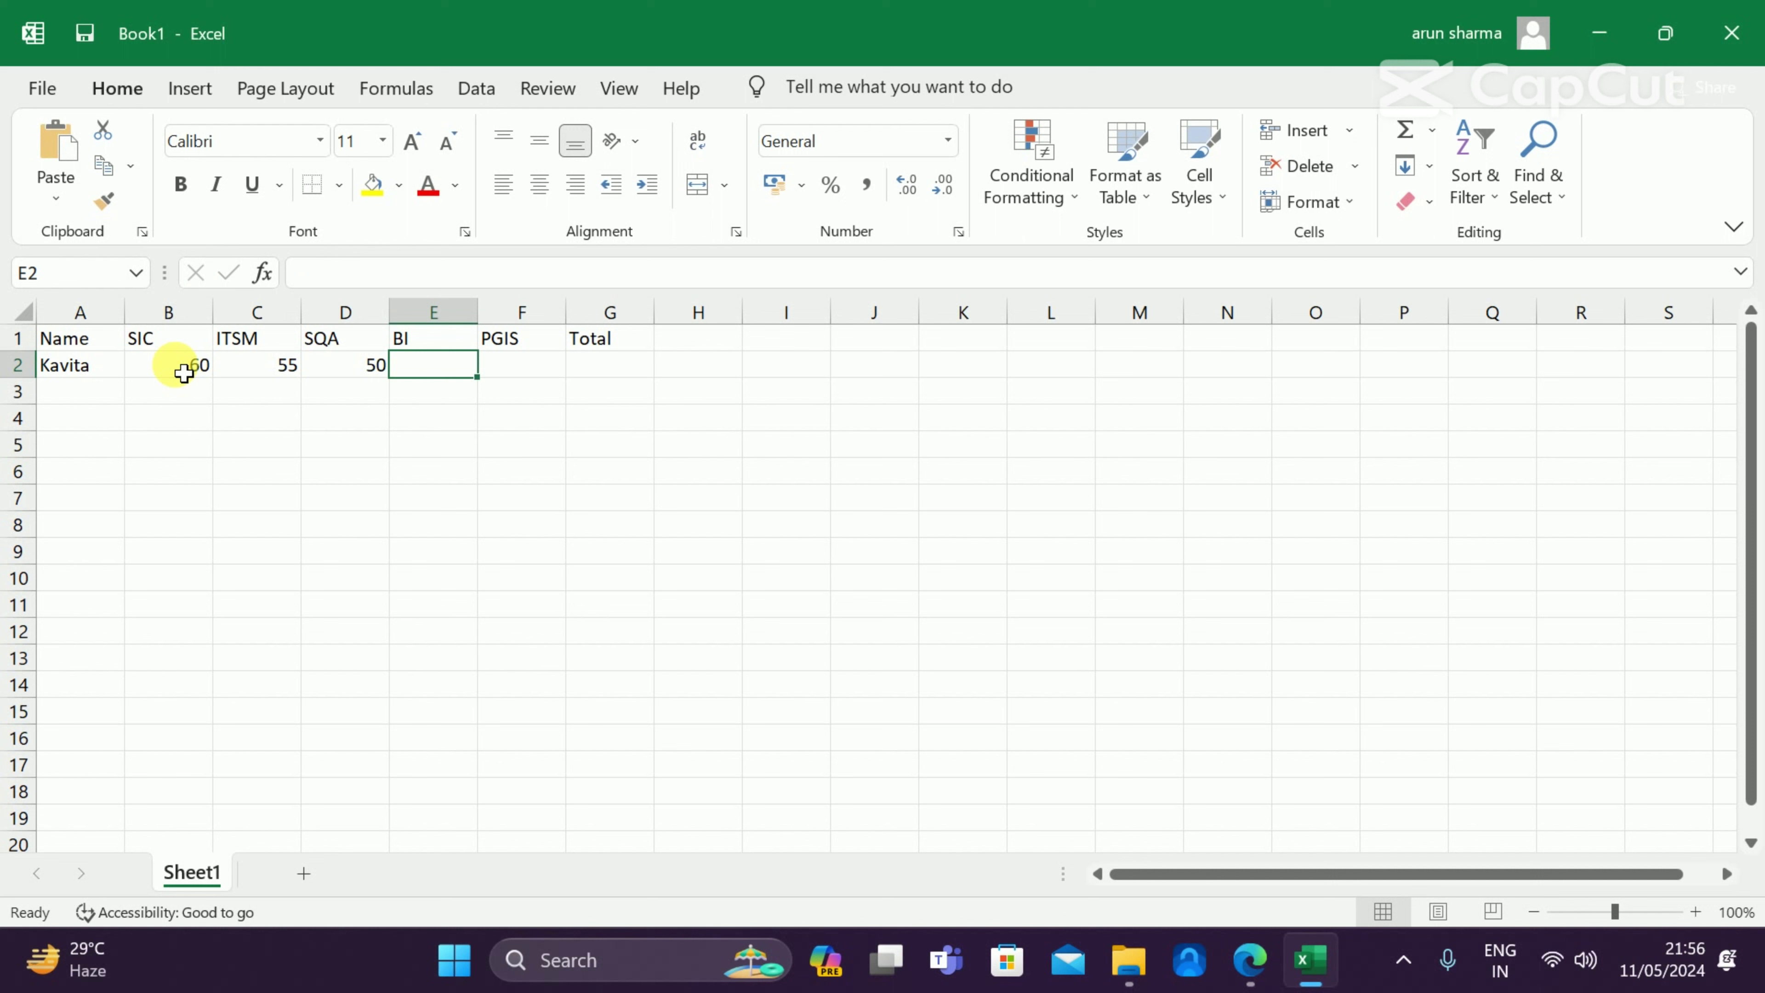
pyautogui.press('Tab')
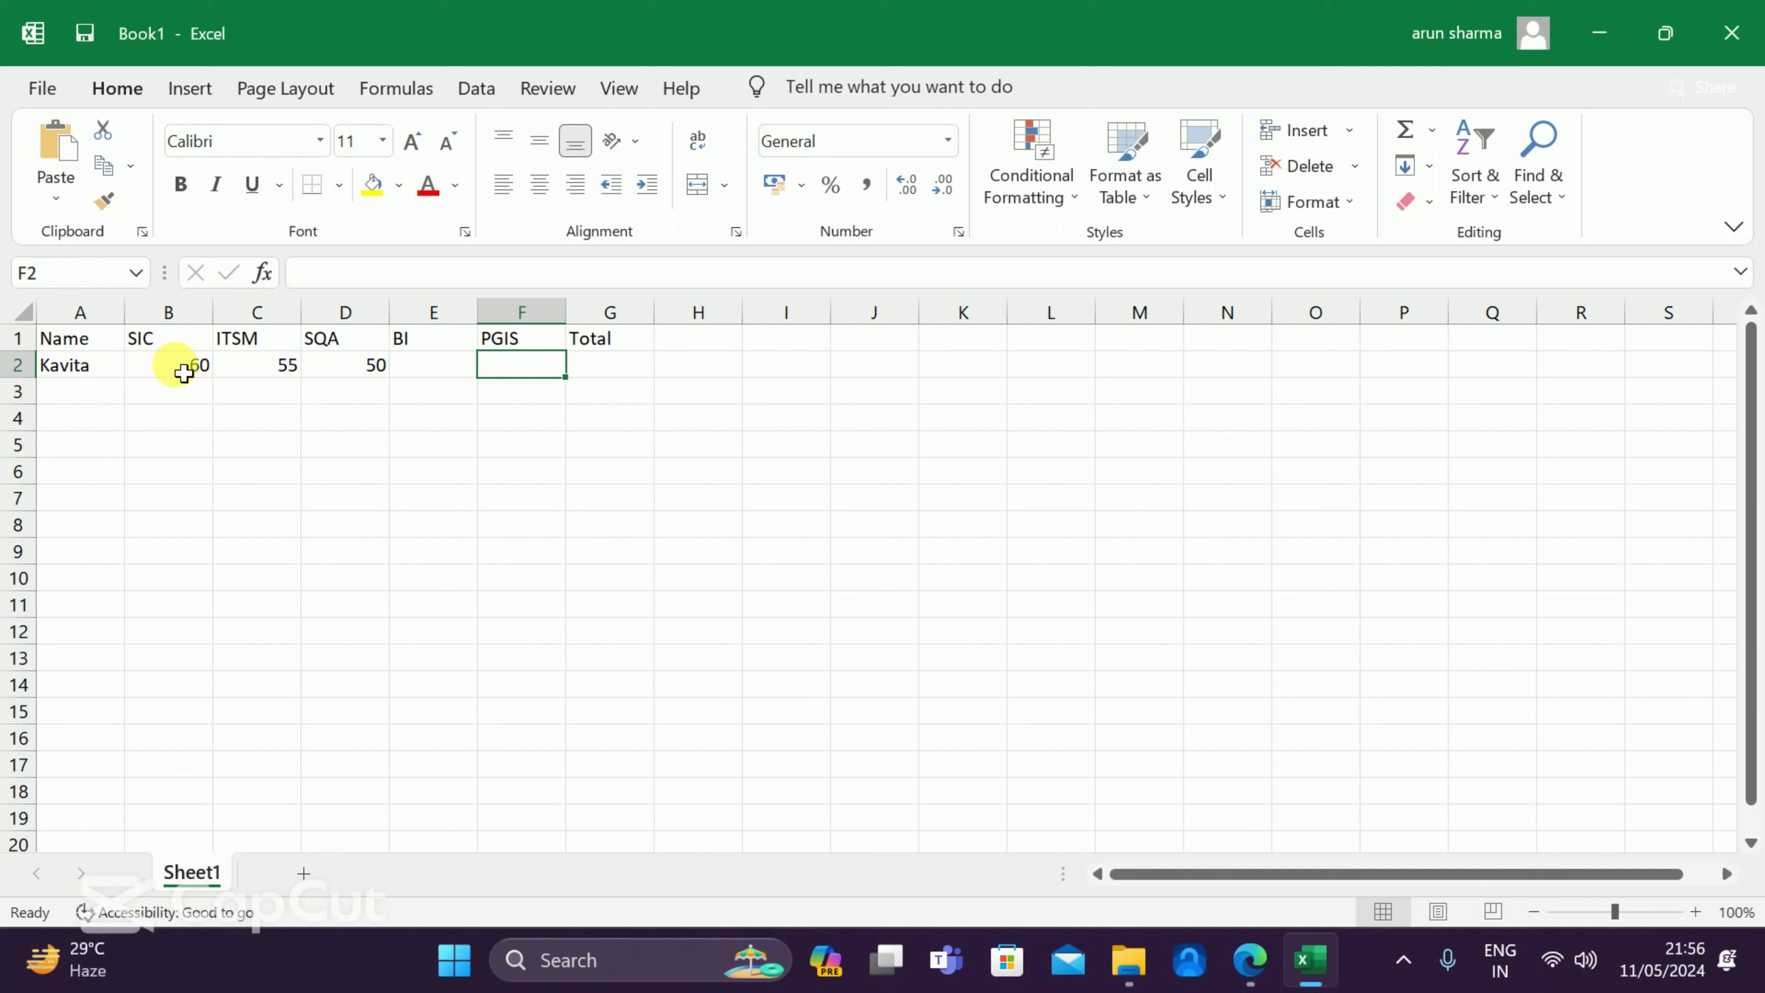
pyautogui.write('48')
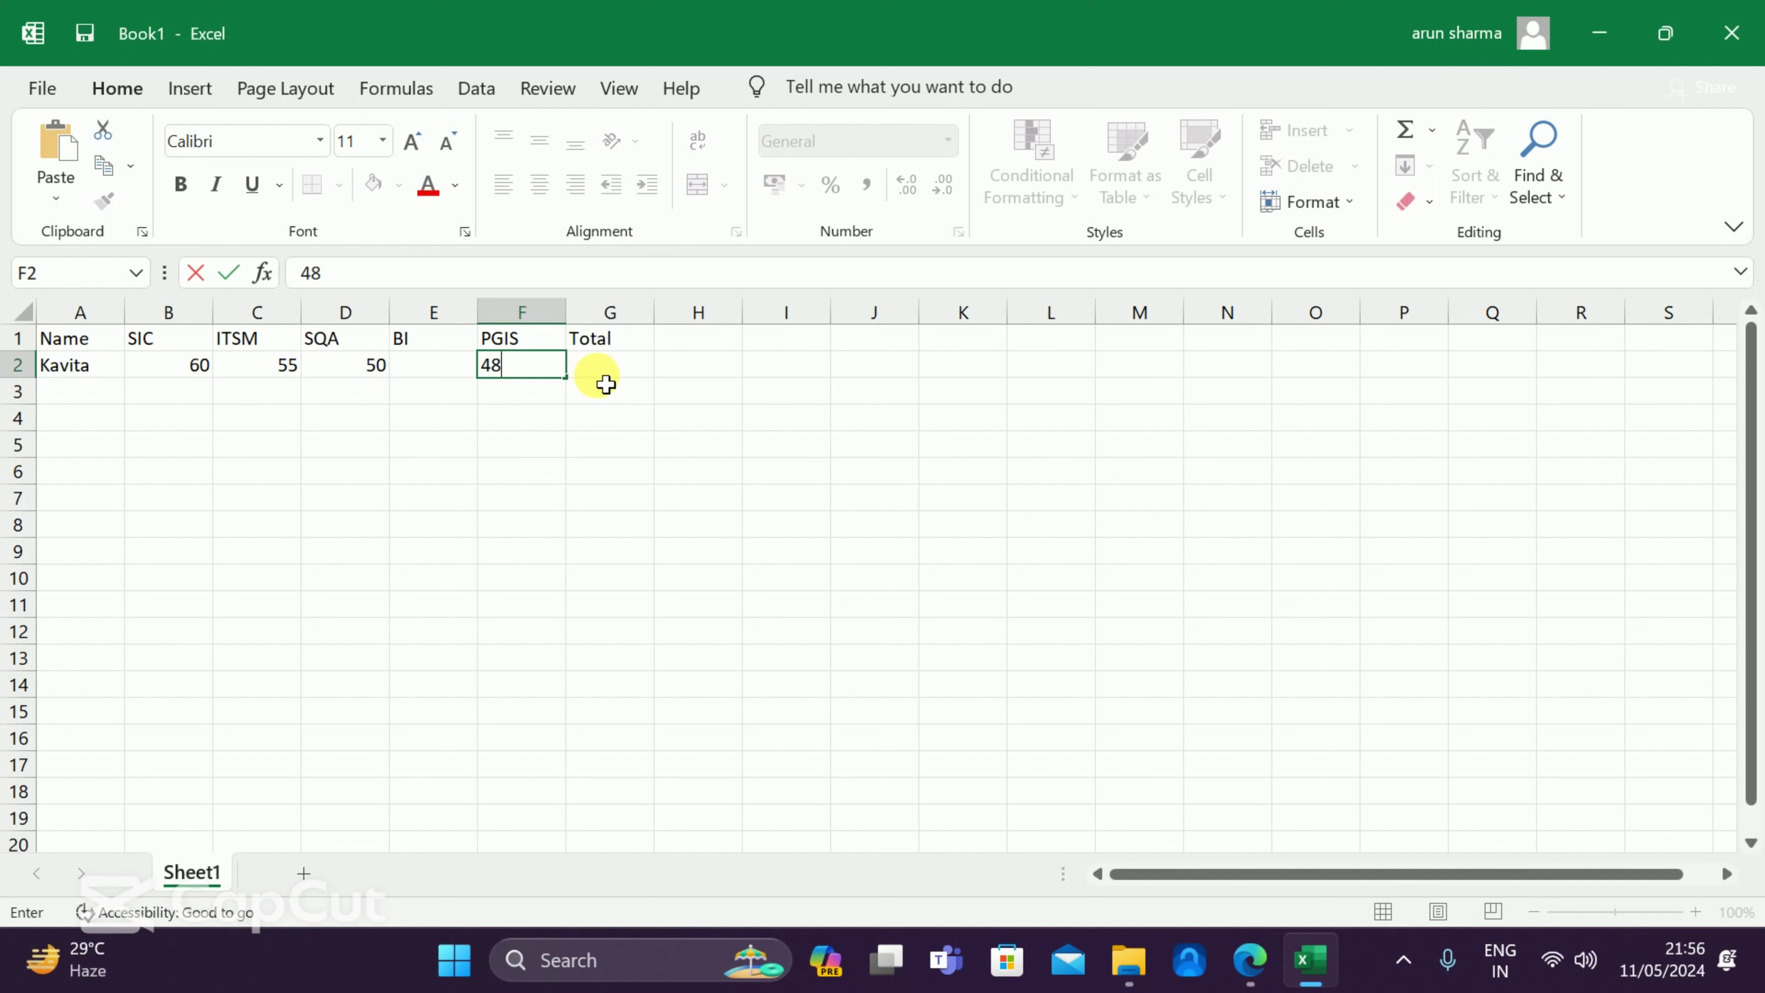
pyautogui.press('Tab')
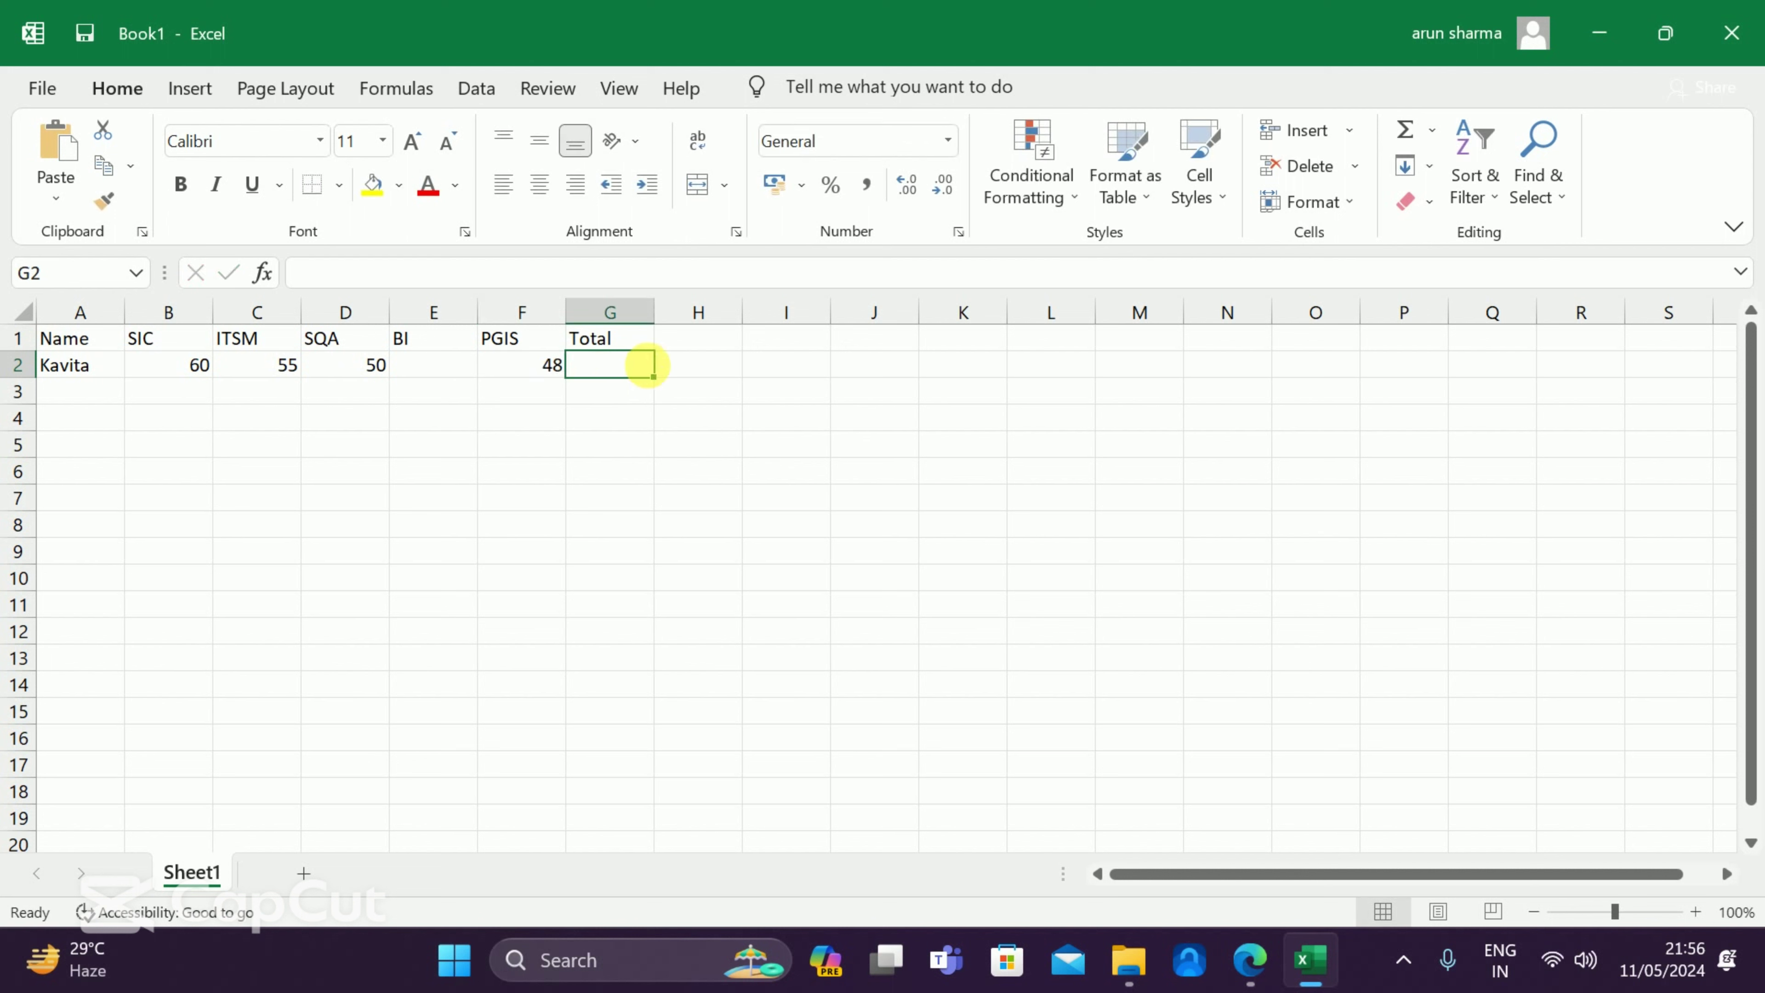
# Enter =SUM(B2:F2) in G2 so the Total shows 213
pyautogui.write('=')
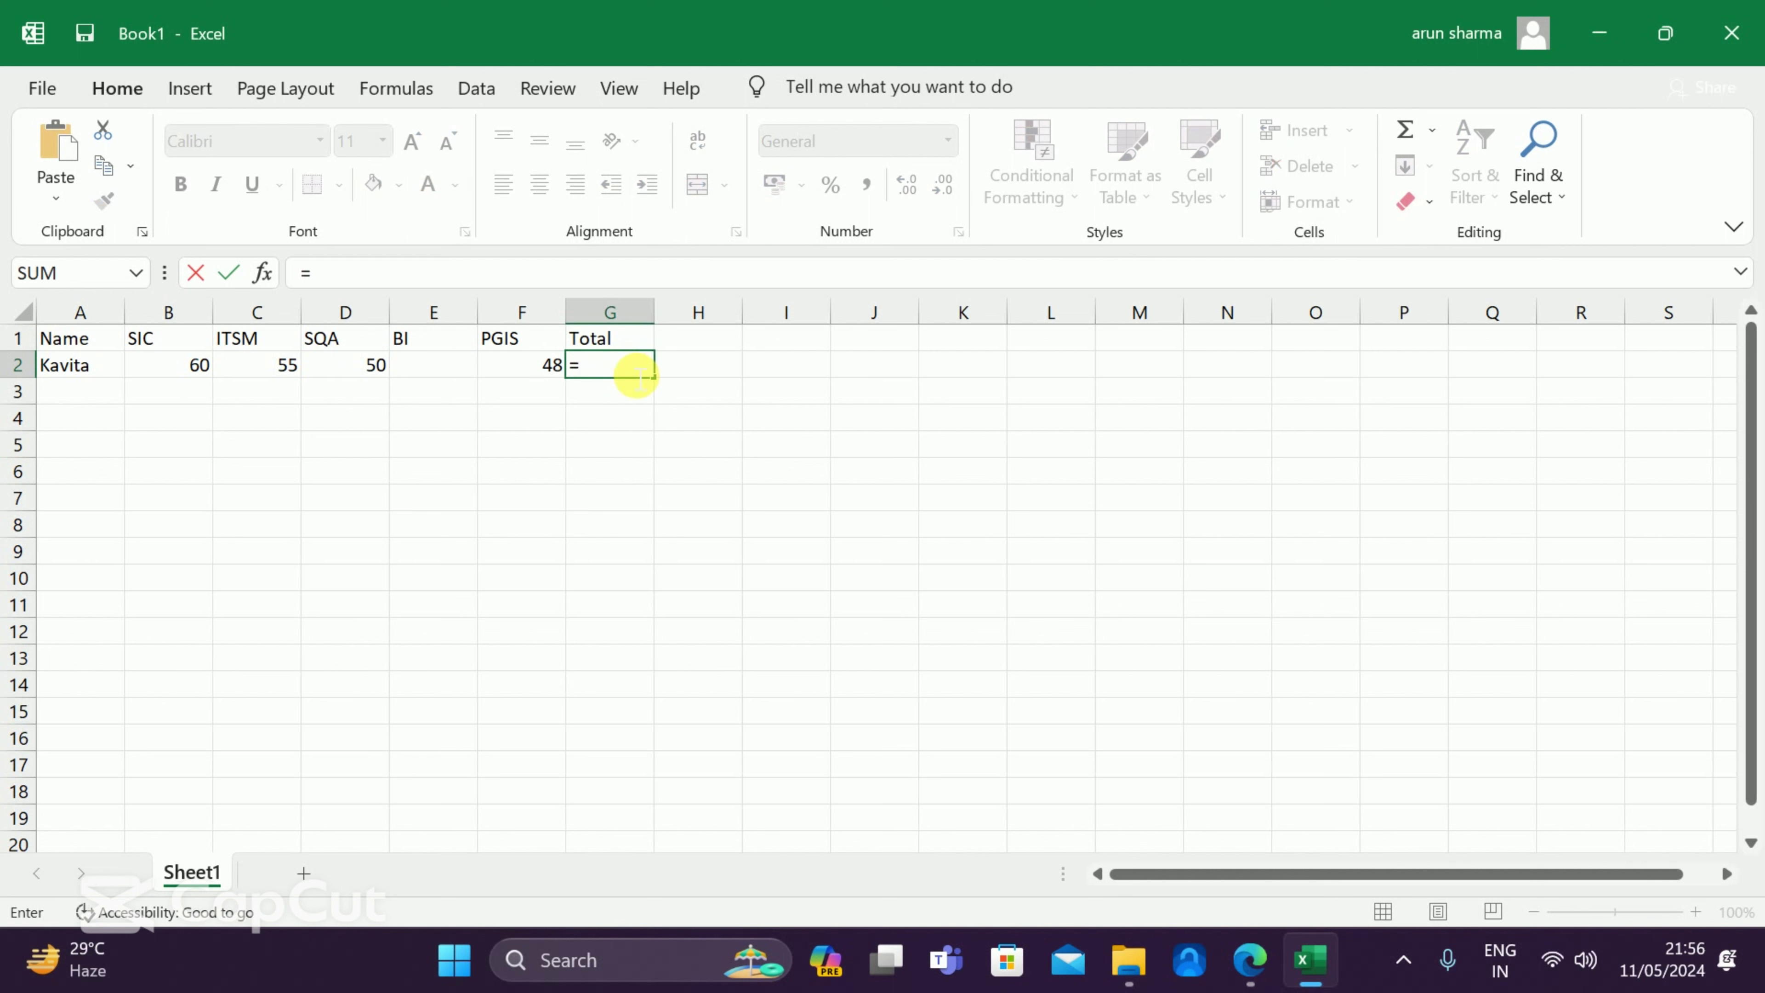
pyautogui.write('su,')
pyautogui.press('BackSpace')
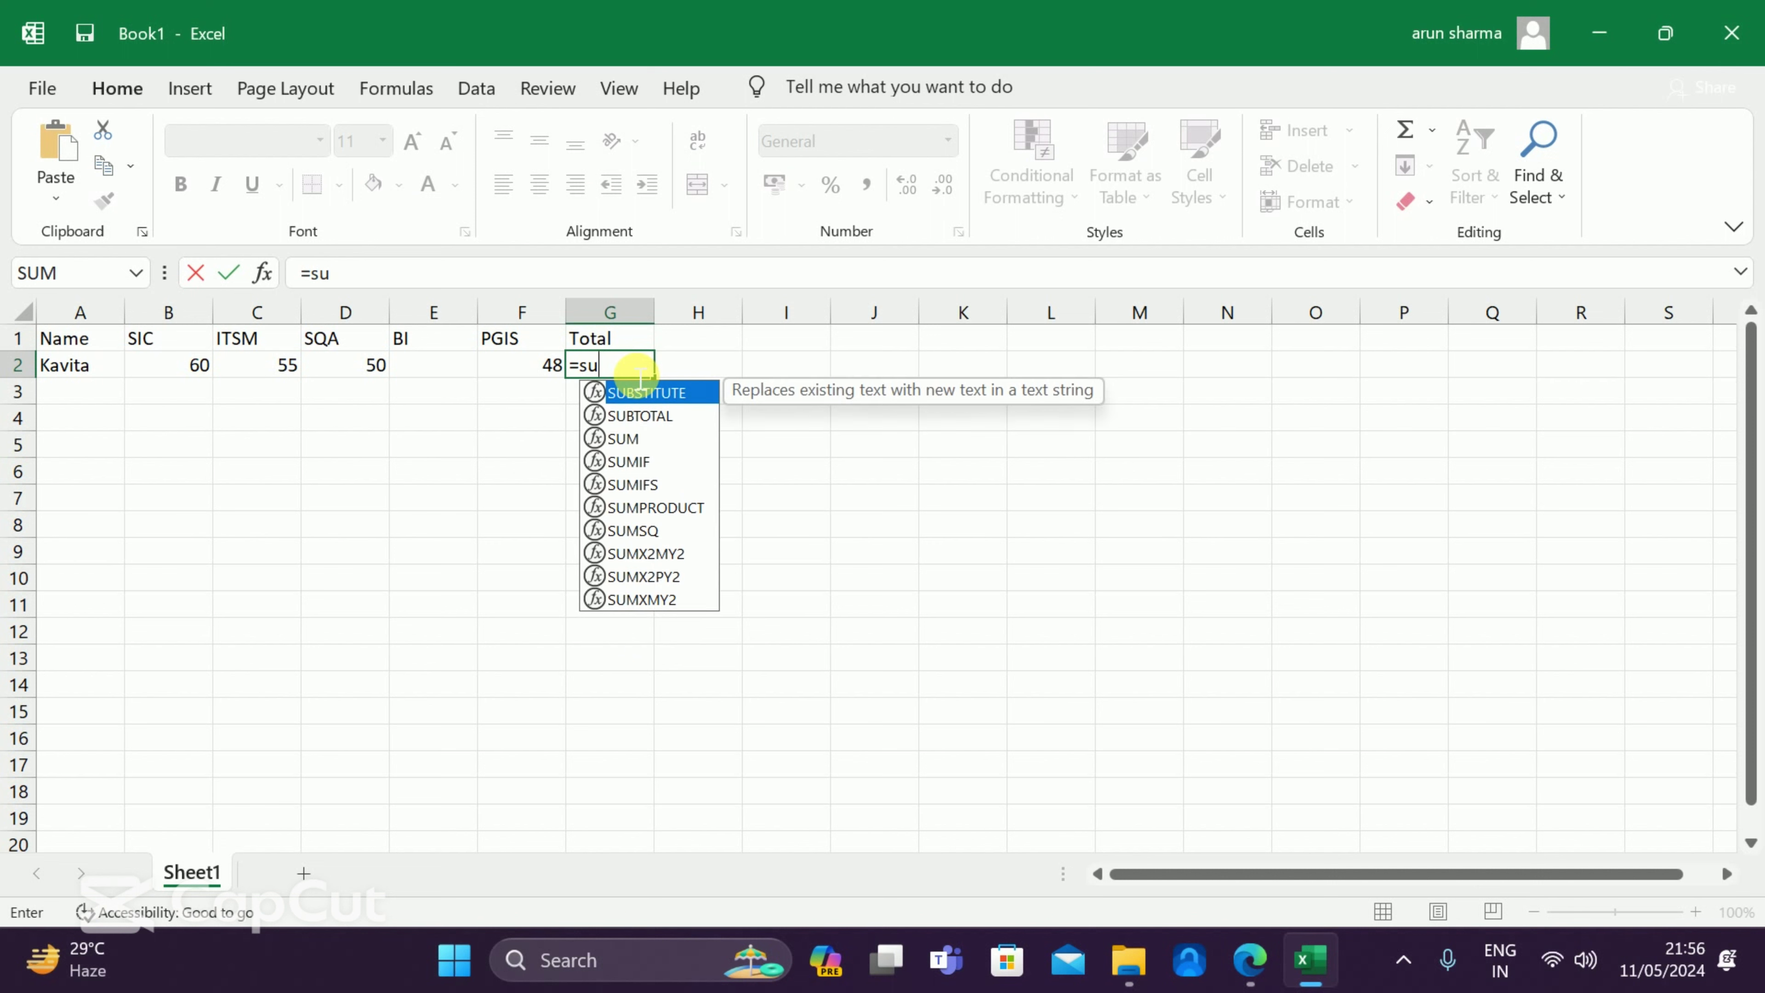
pyautogui.write('m(')
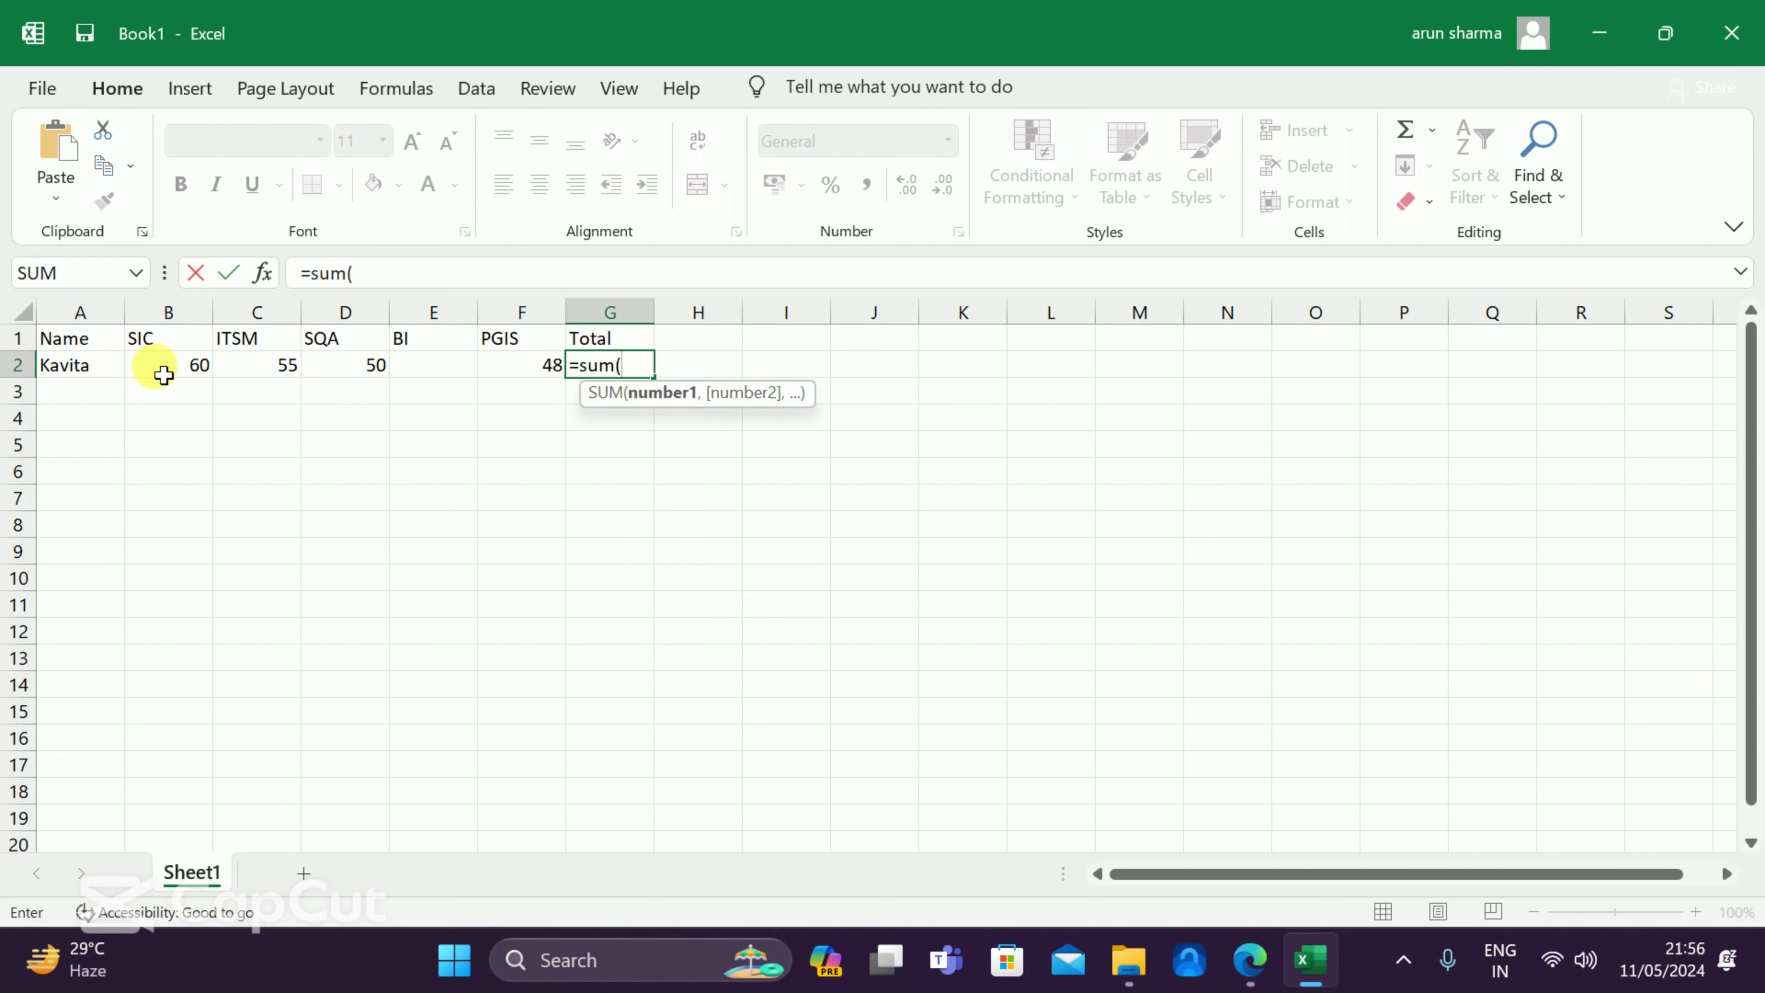
pyautogui.moveTo(164, 376); pyautogui.dragTo(554, 386)
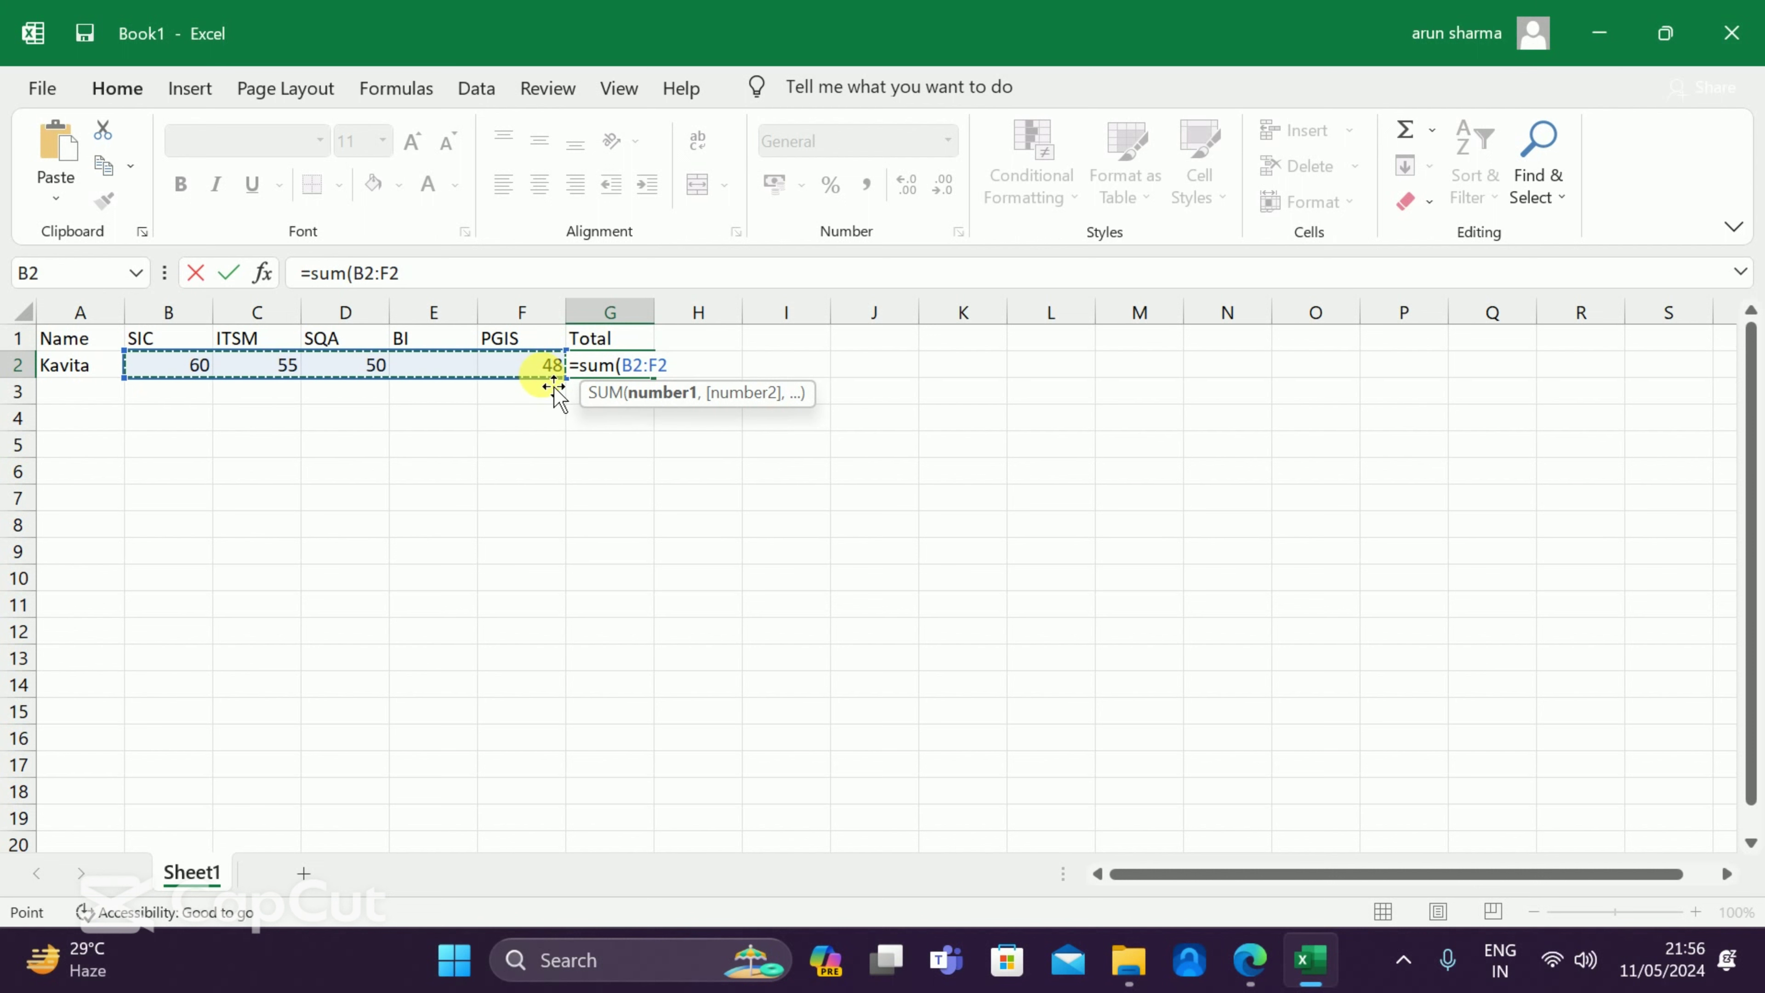
pyautogui.write(')')
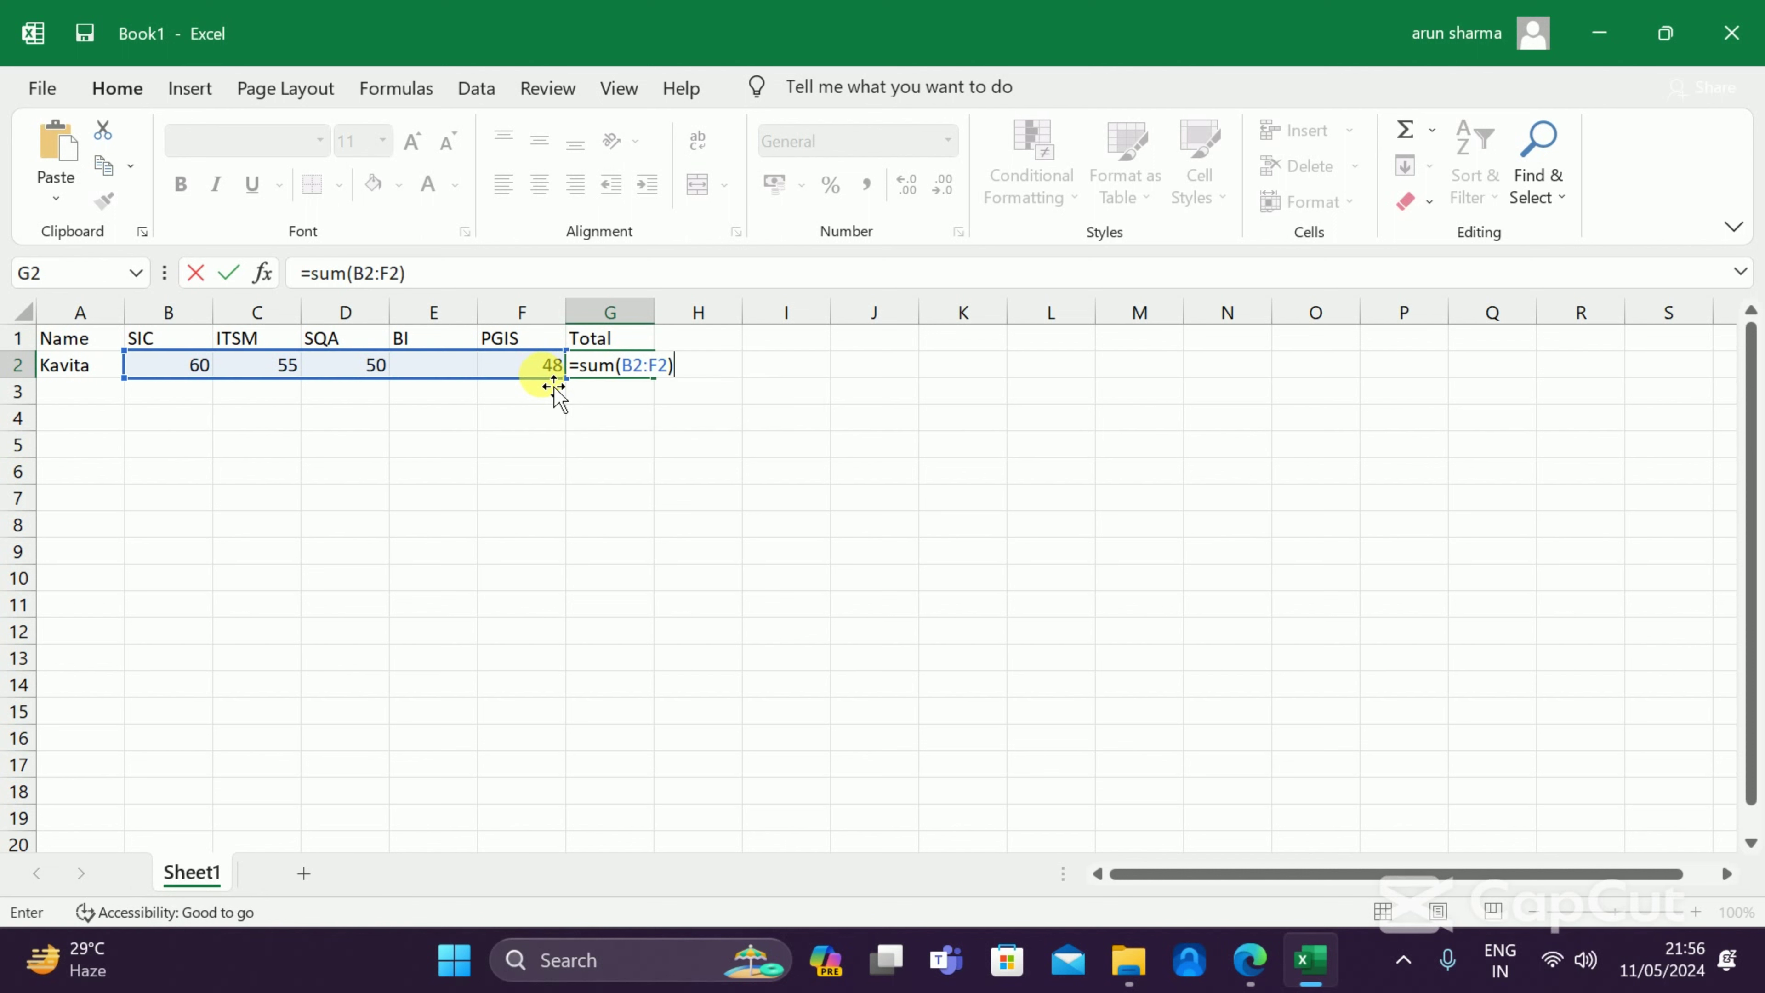
pyautogui.press('Return')
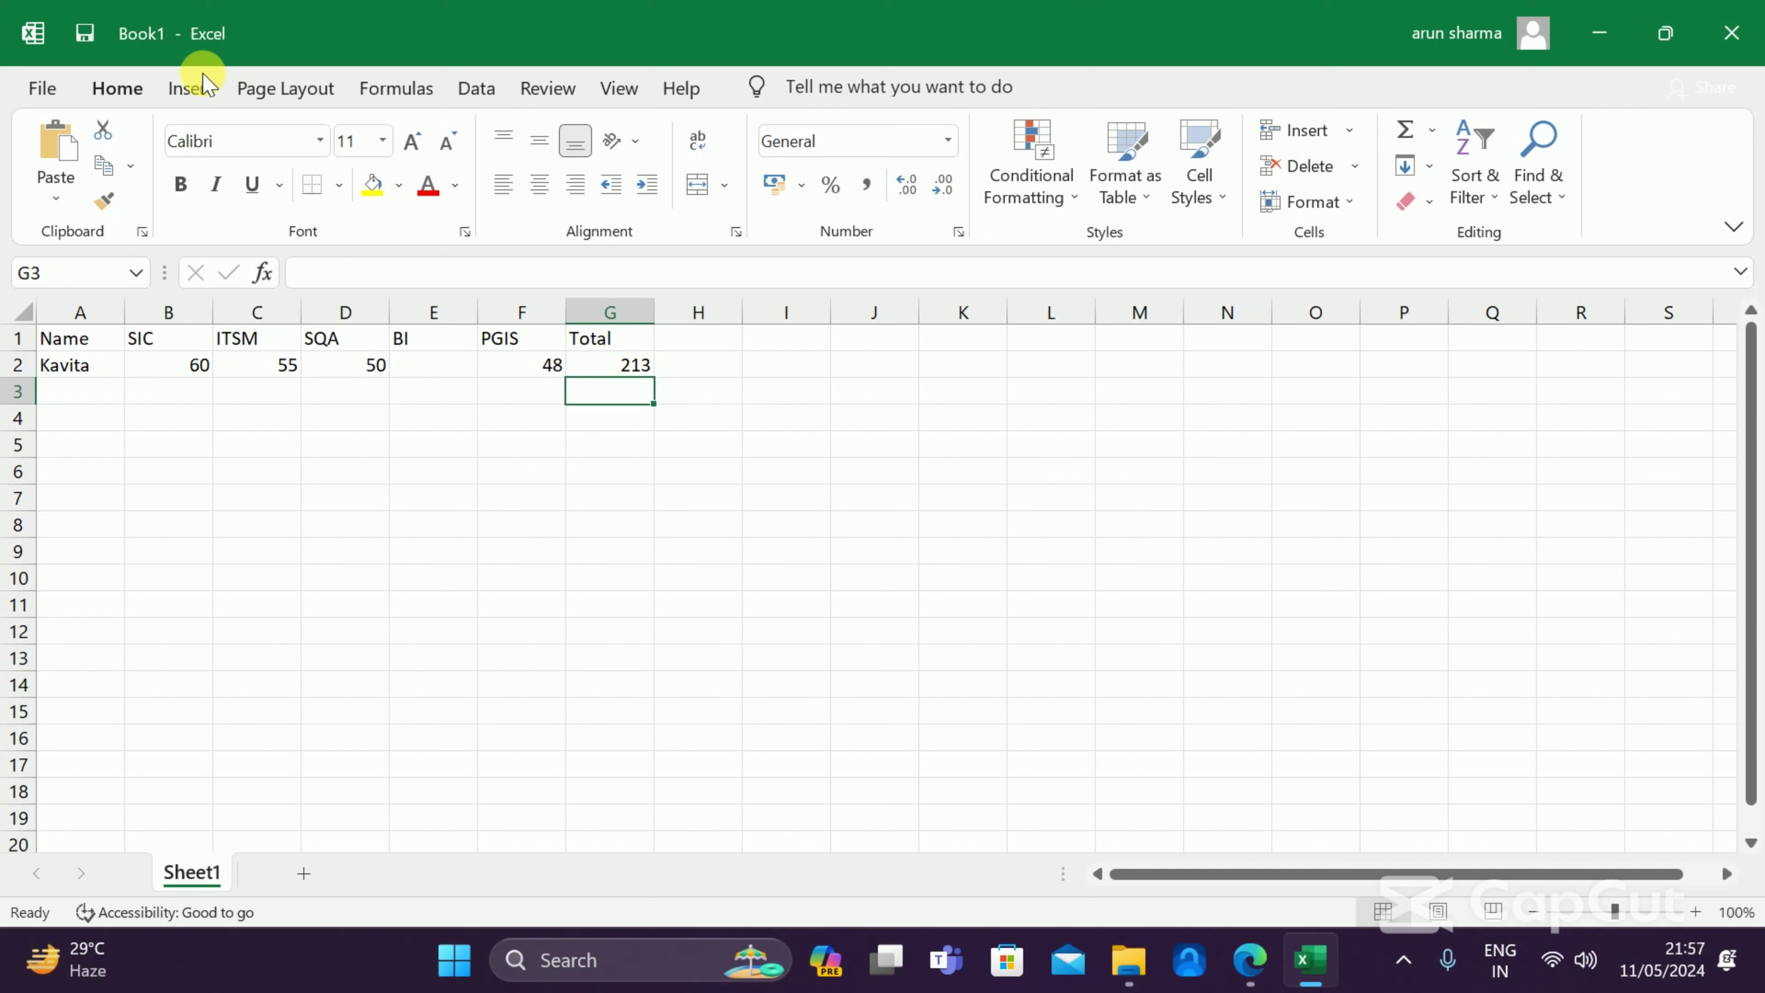
# Open Goal Seek from the Data tab's What-If Analysis menu
pyautogui.click(477, 88)
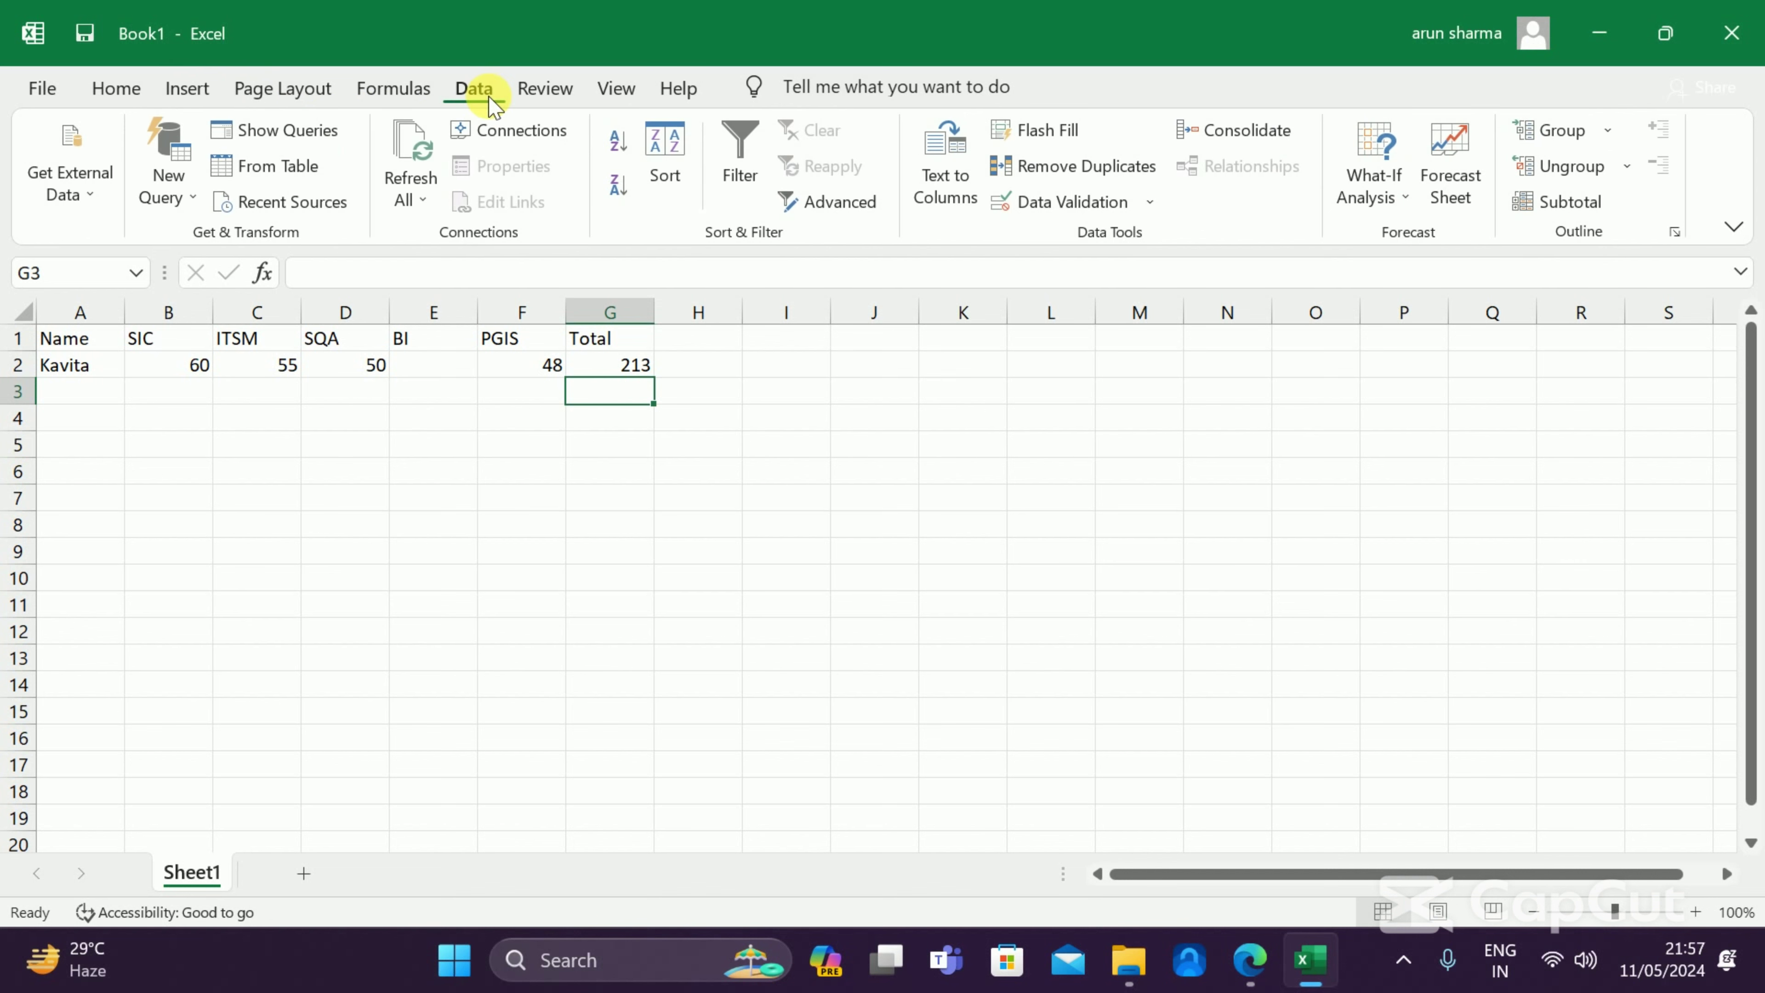
pyautogui.click(1407, 208)
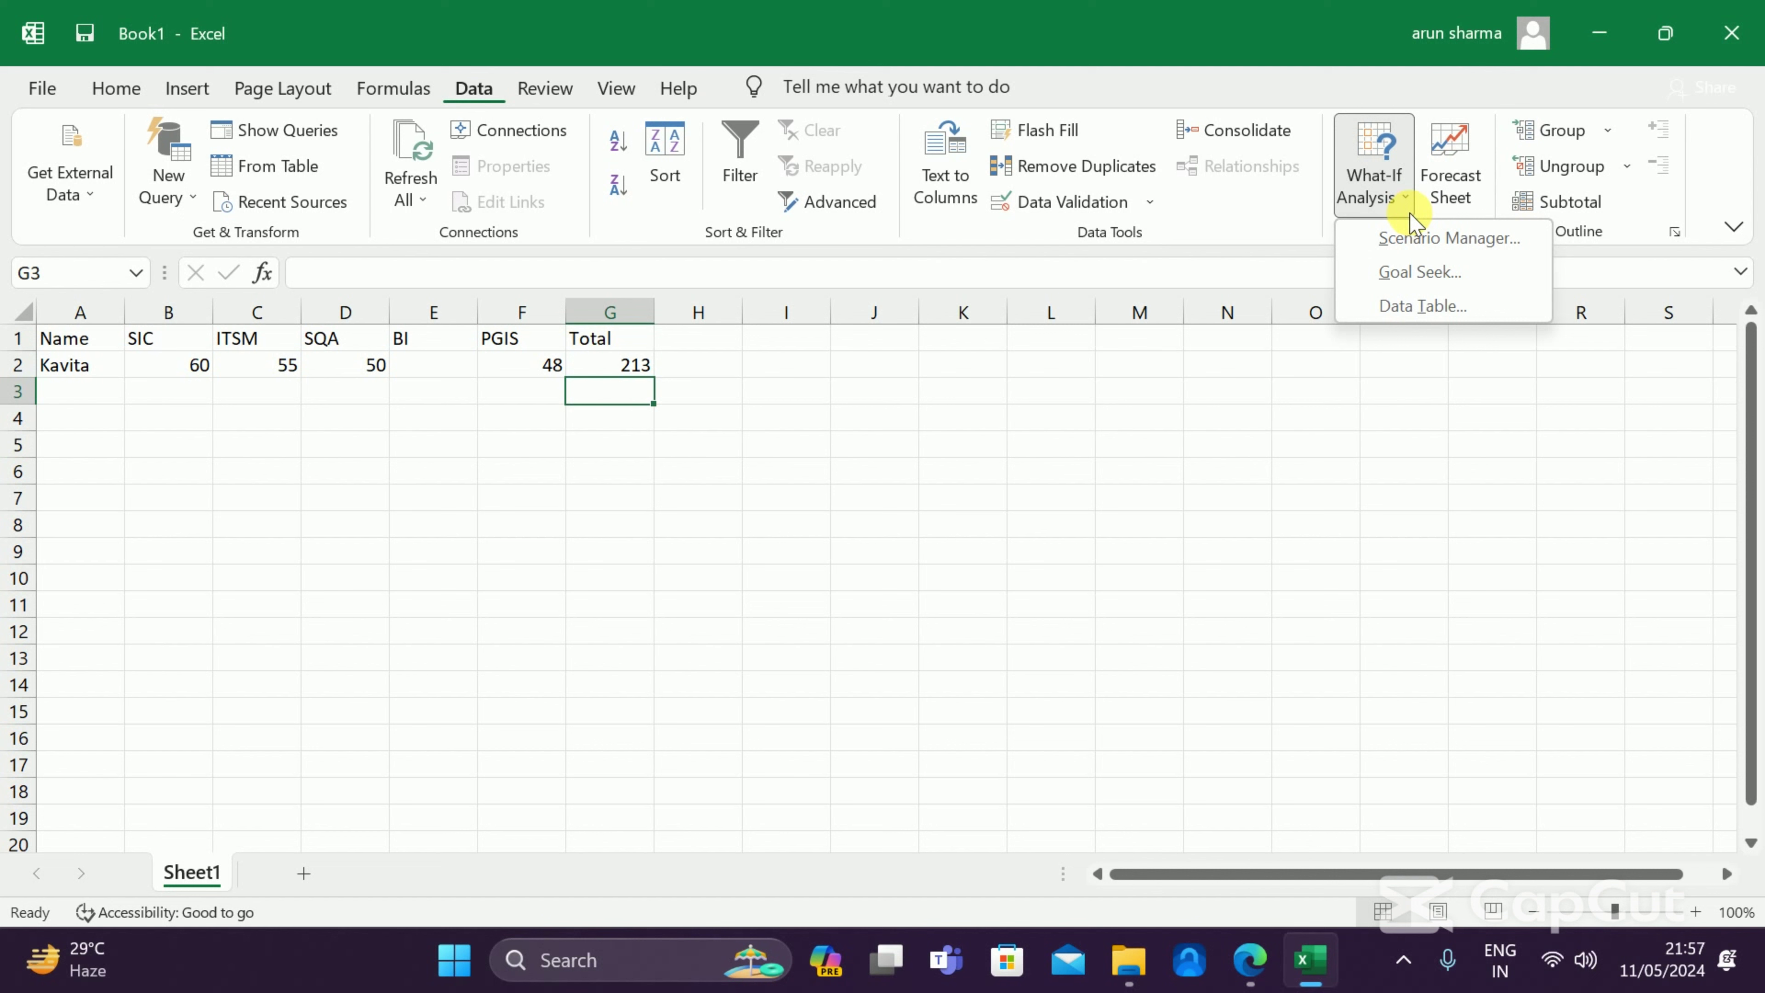
pyautogui.click(1398, 277)
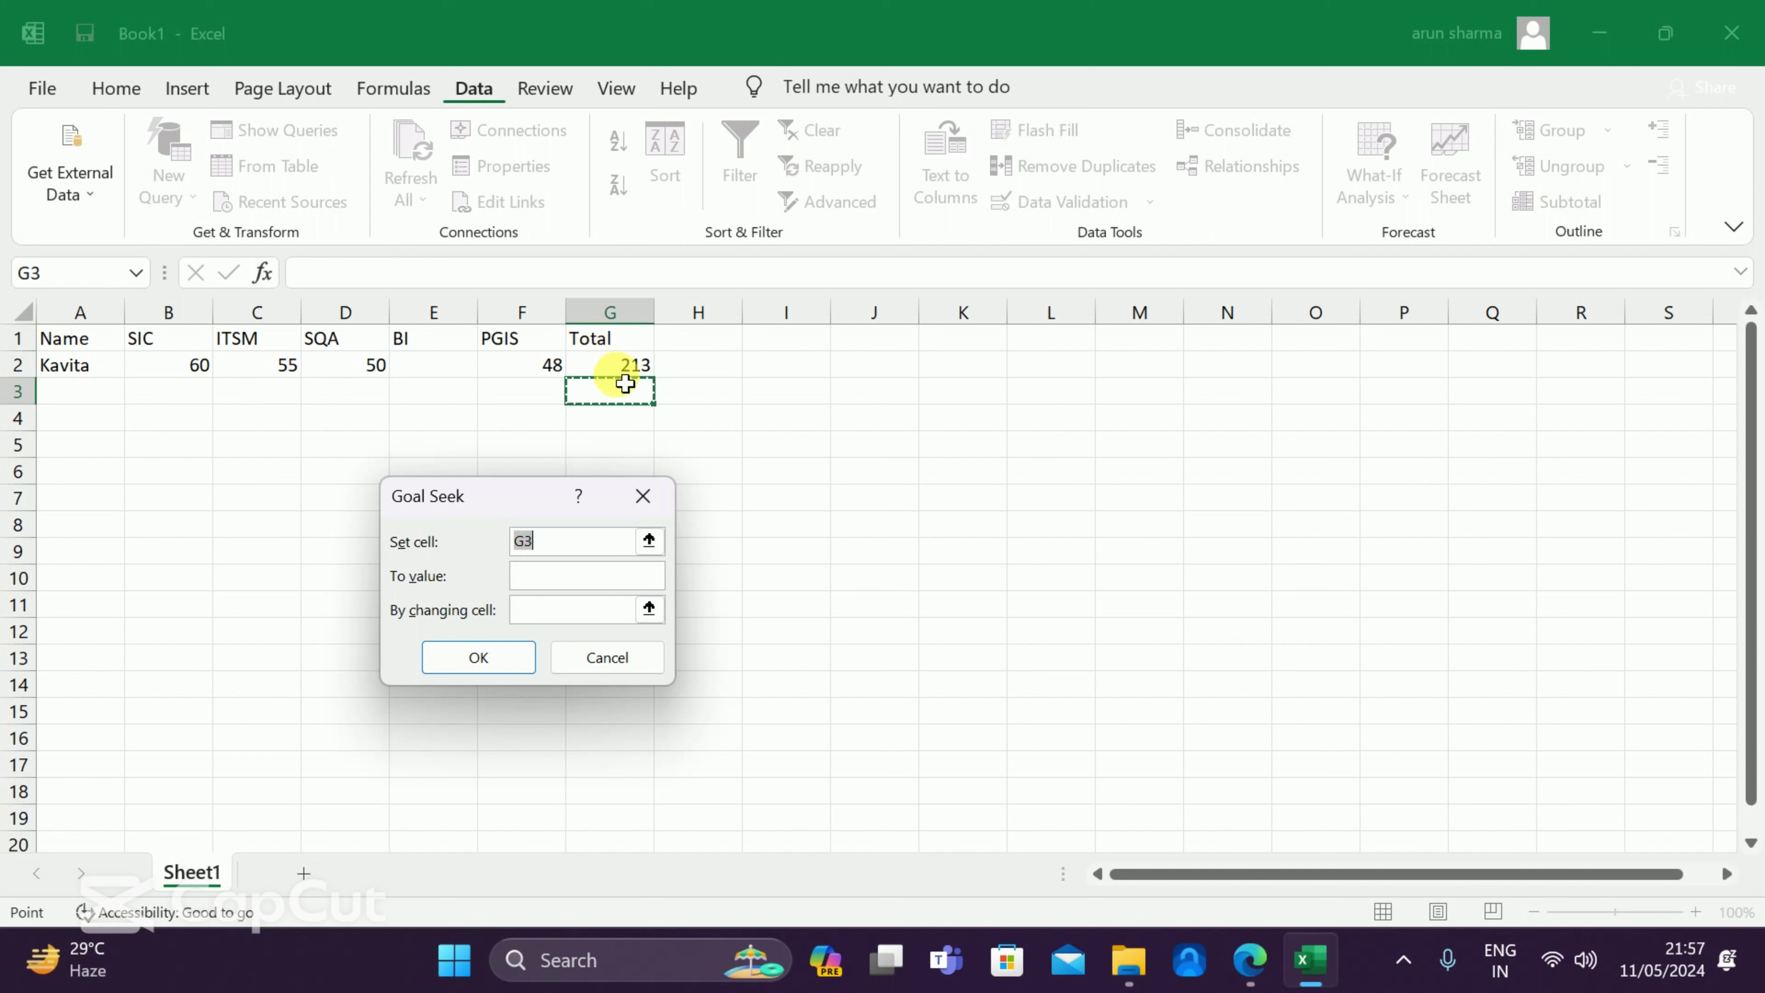
# Set Goal Seek's set cell to G2 and its target value to 280
pyautogui.click(599, 367)
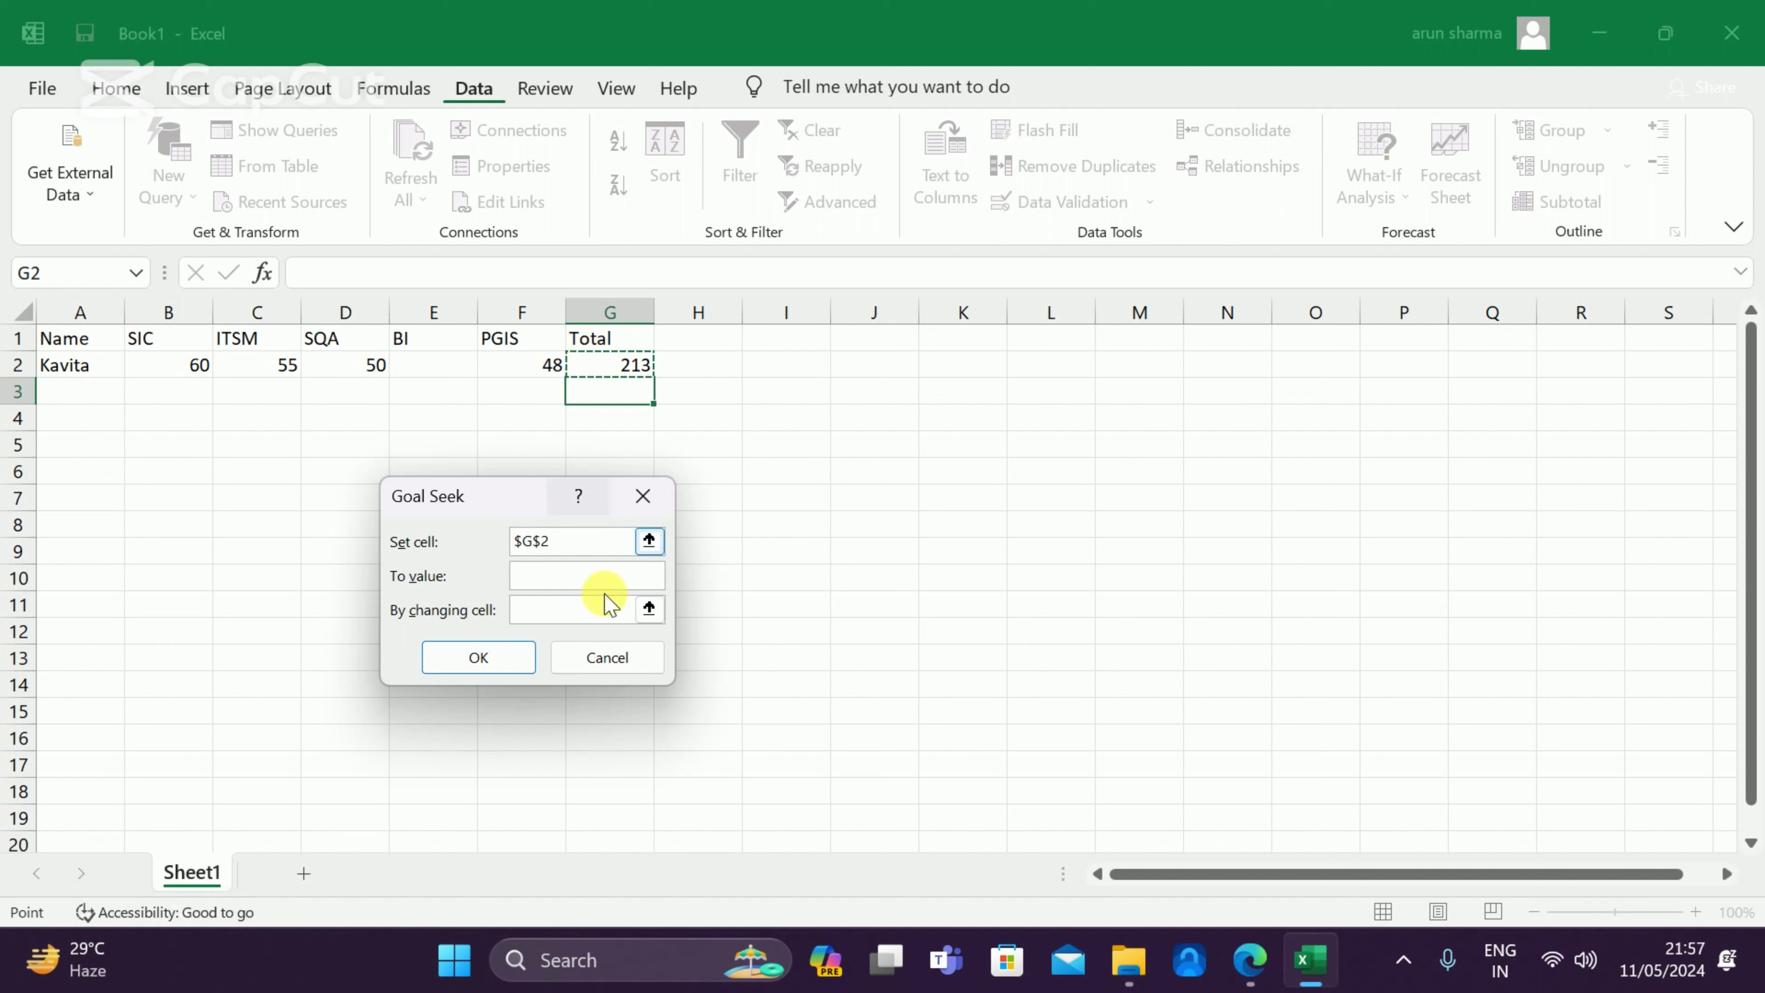
pyautogui.click(584, 578)
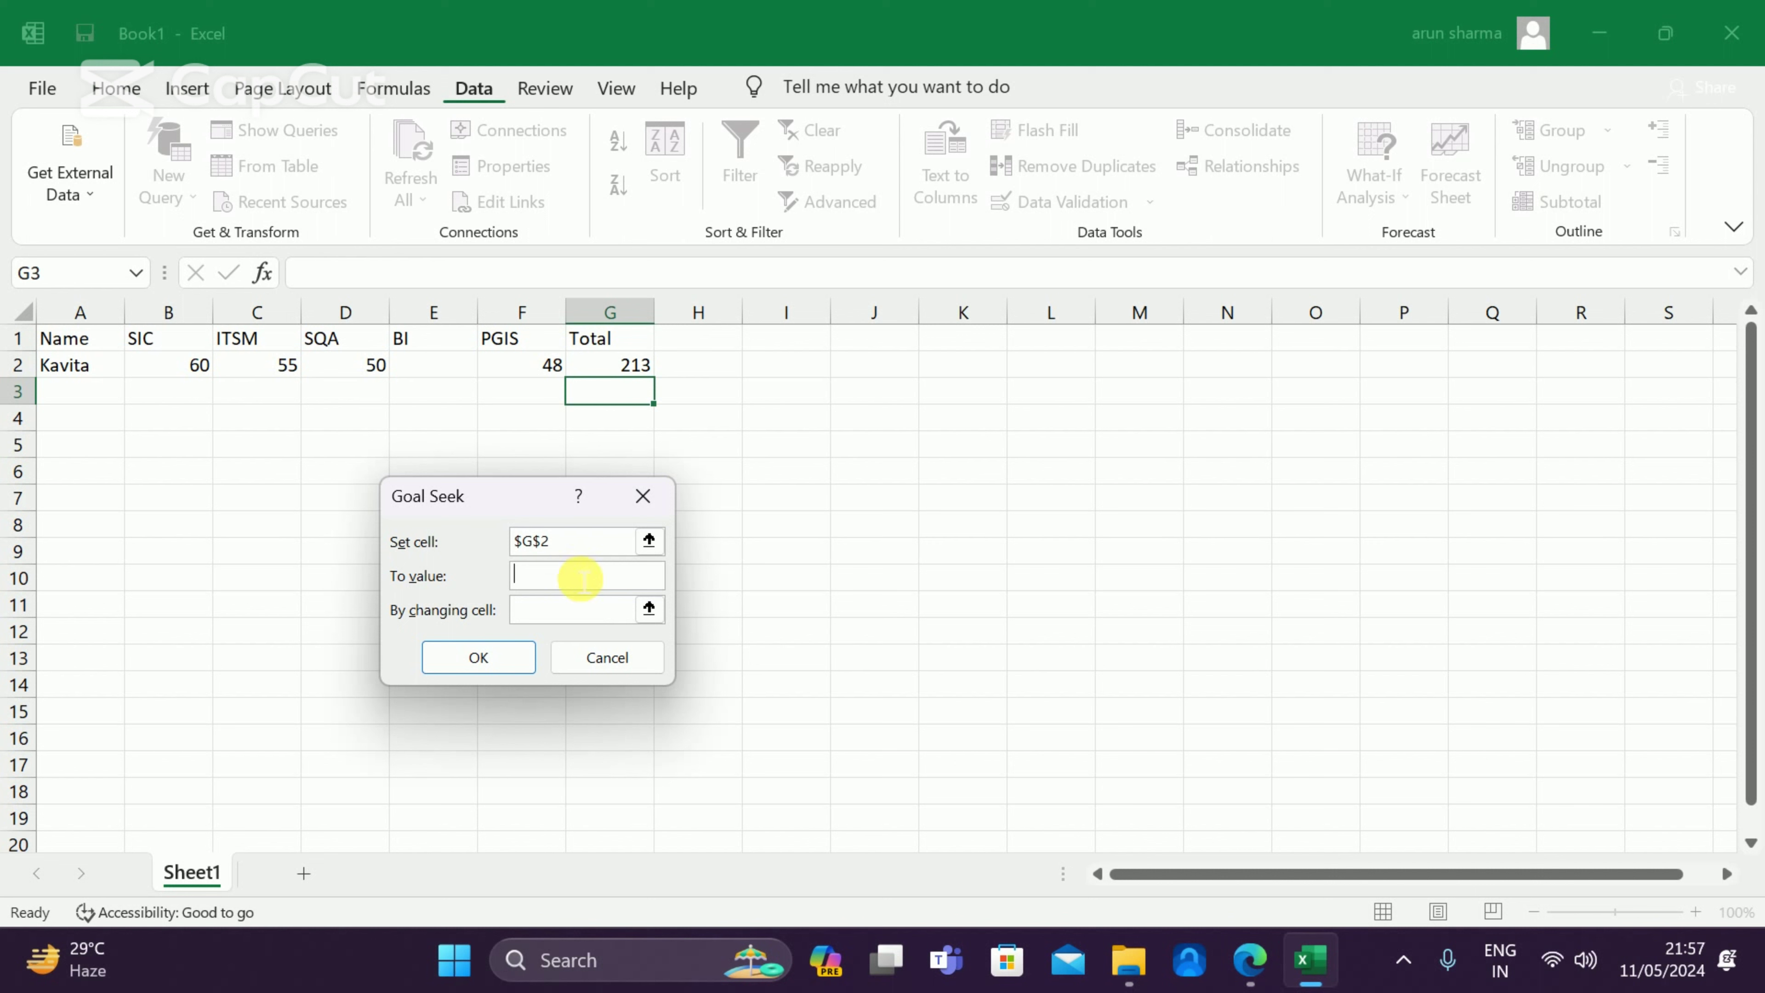
pyautogui.write('28')
pyautogui.write('0')
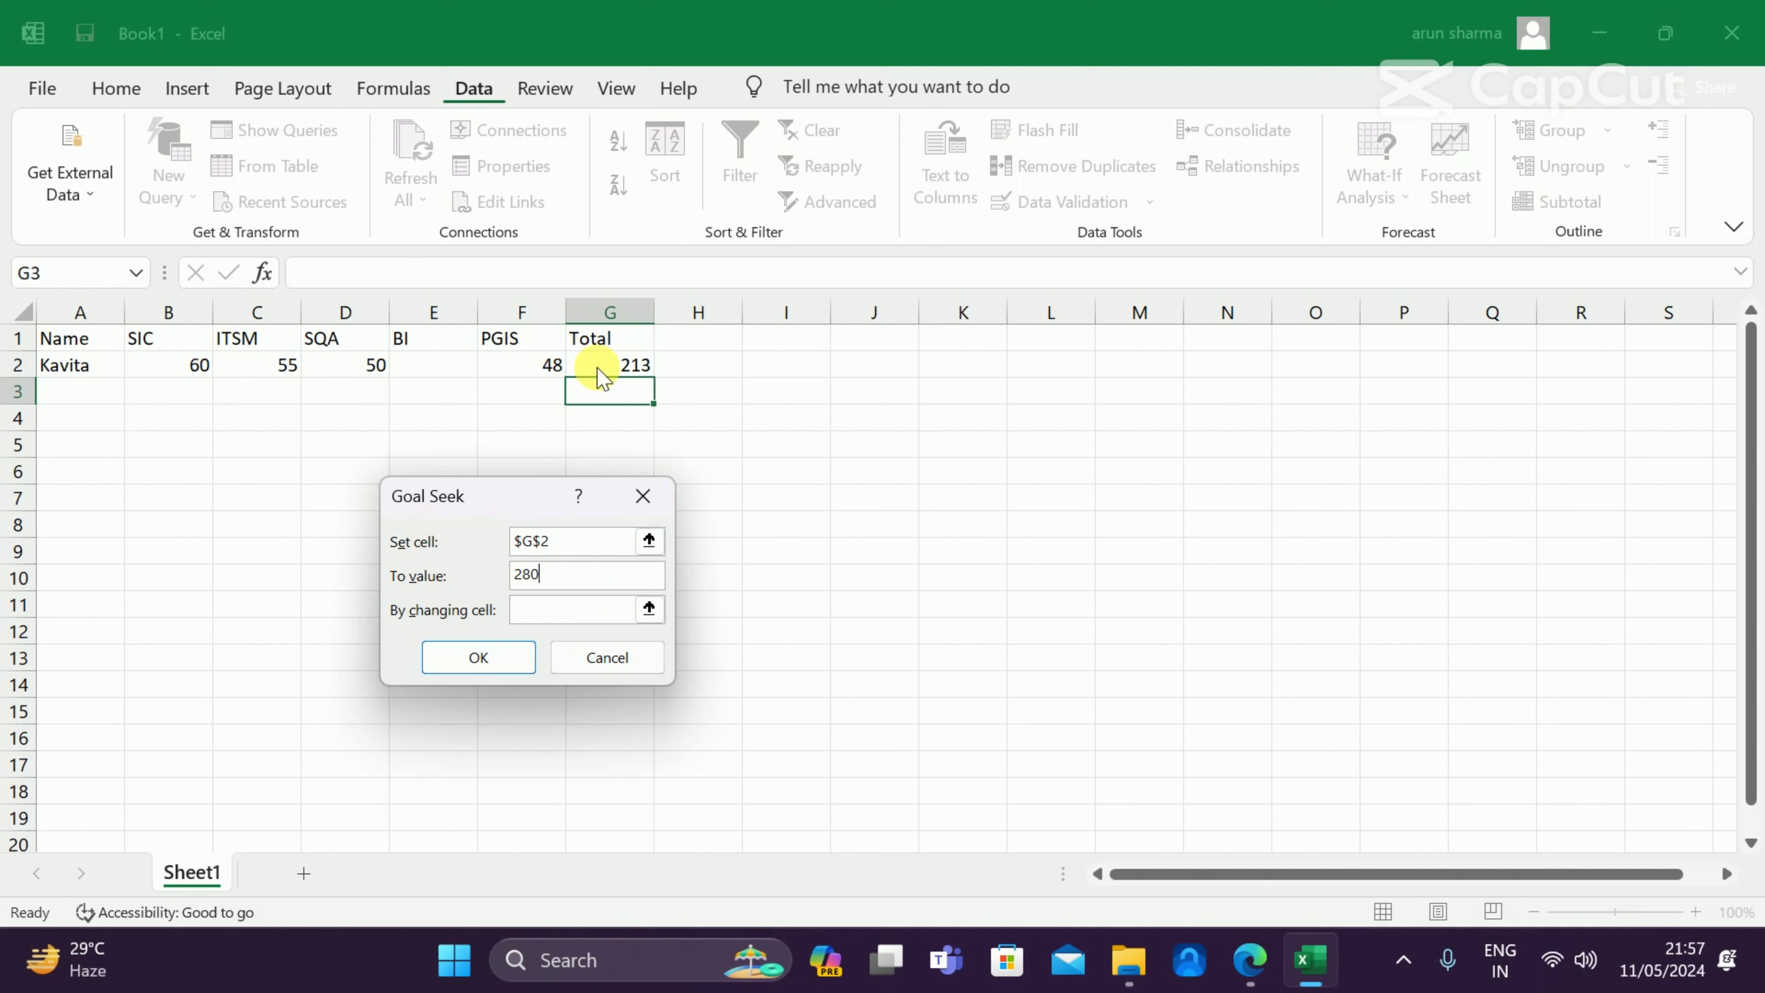
pyautogui.click(649, 540)
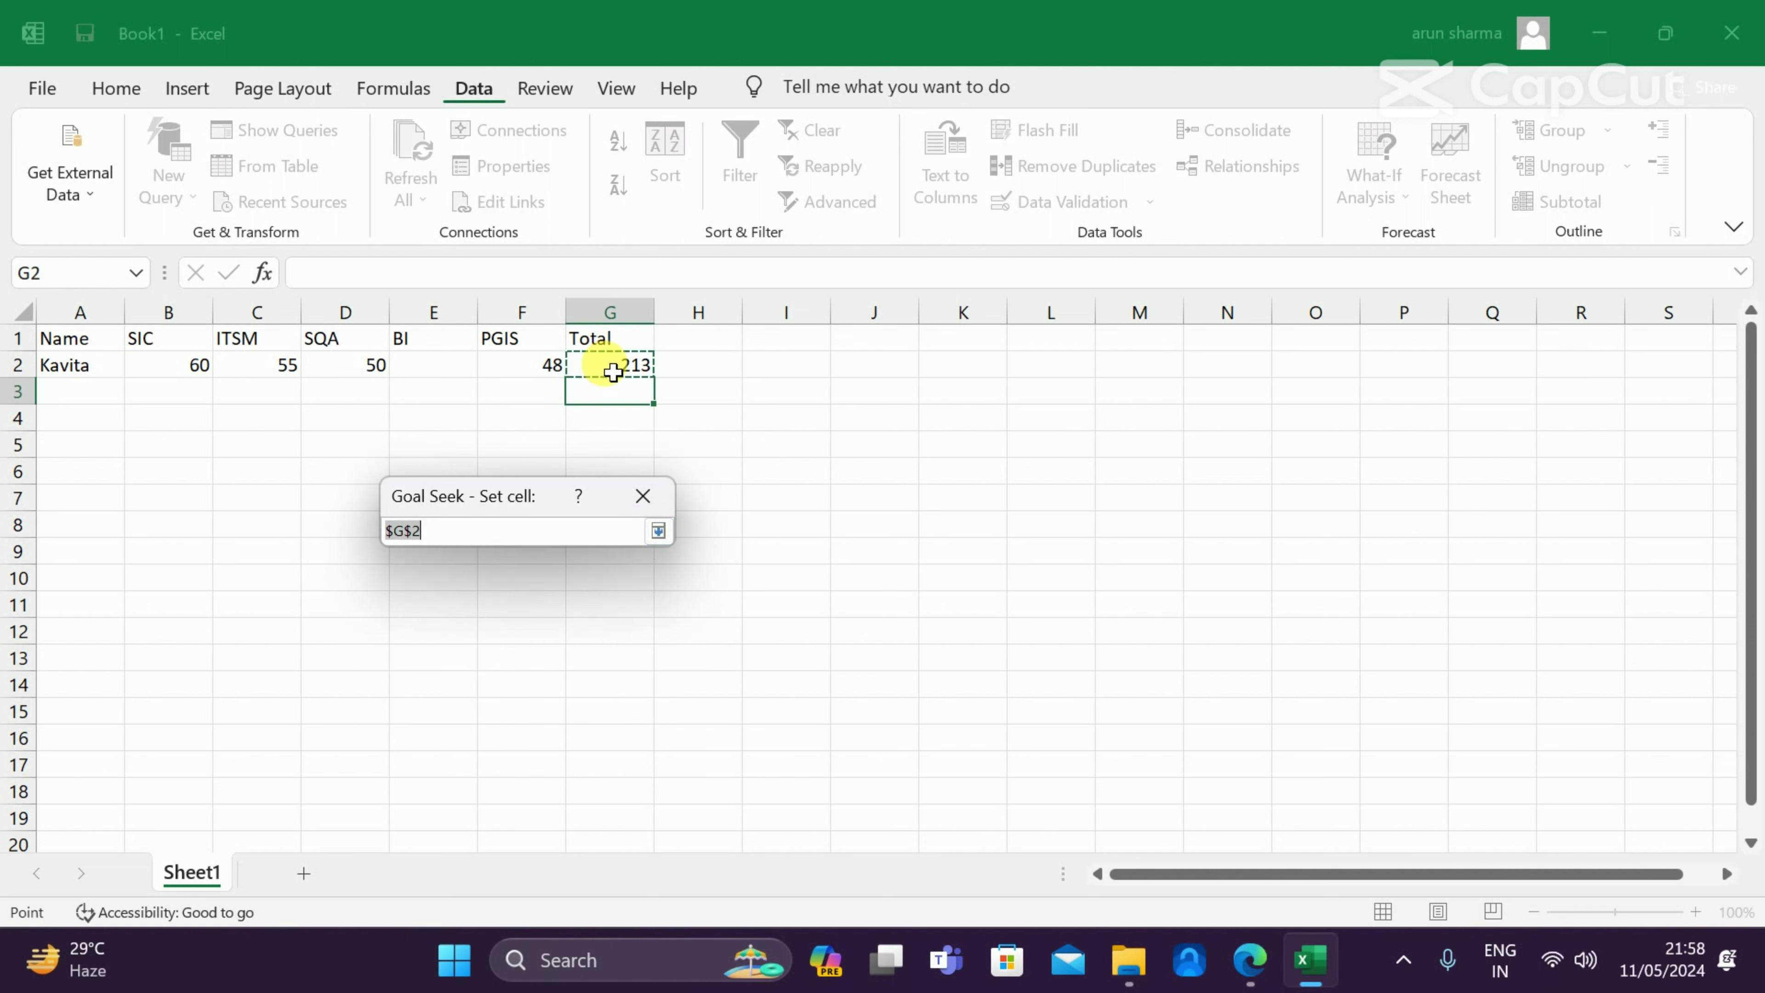
pyautogui.click(657, 532)
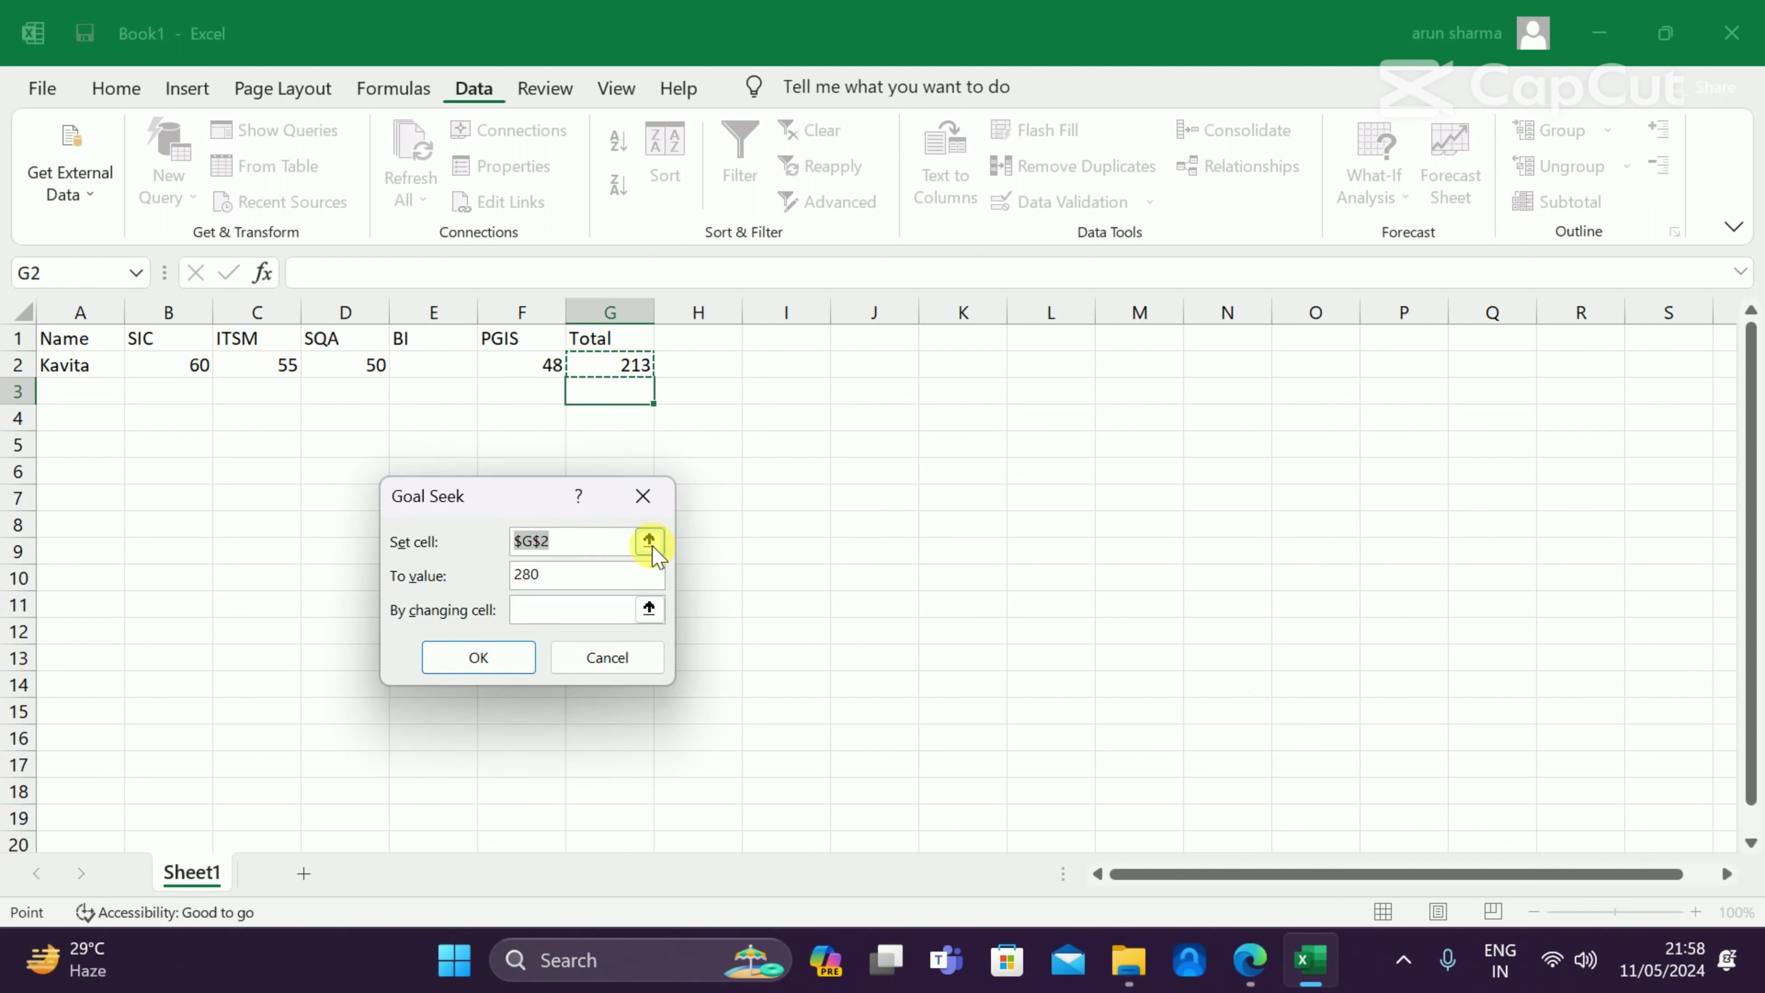
pyautogui.click(654, 541)
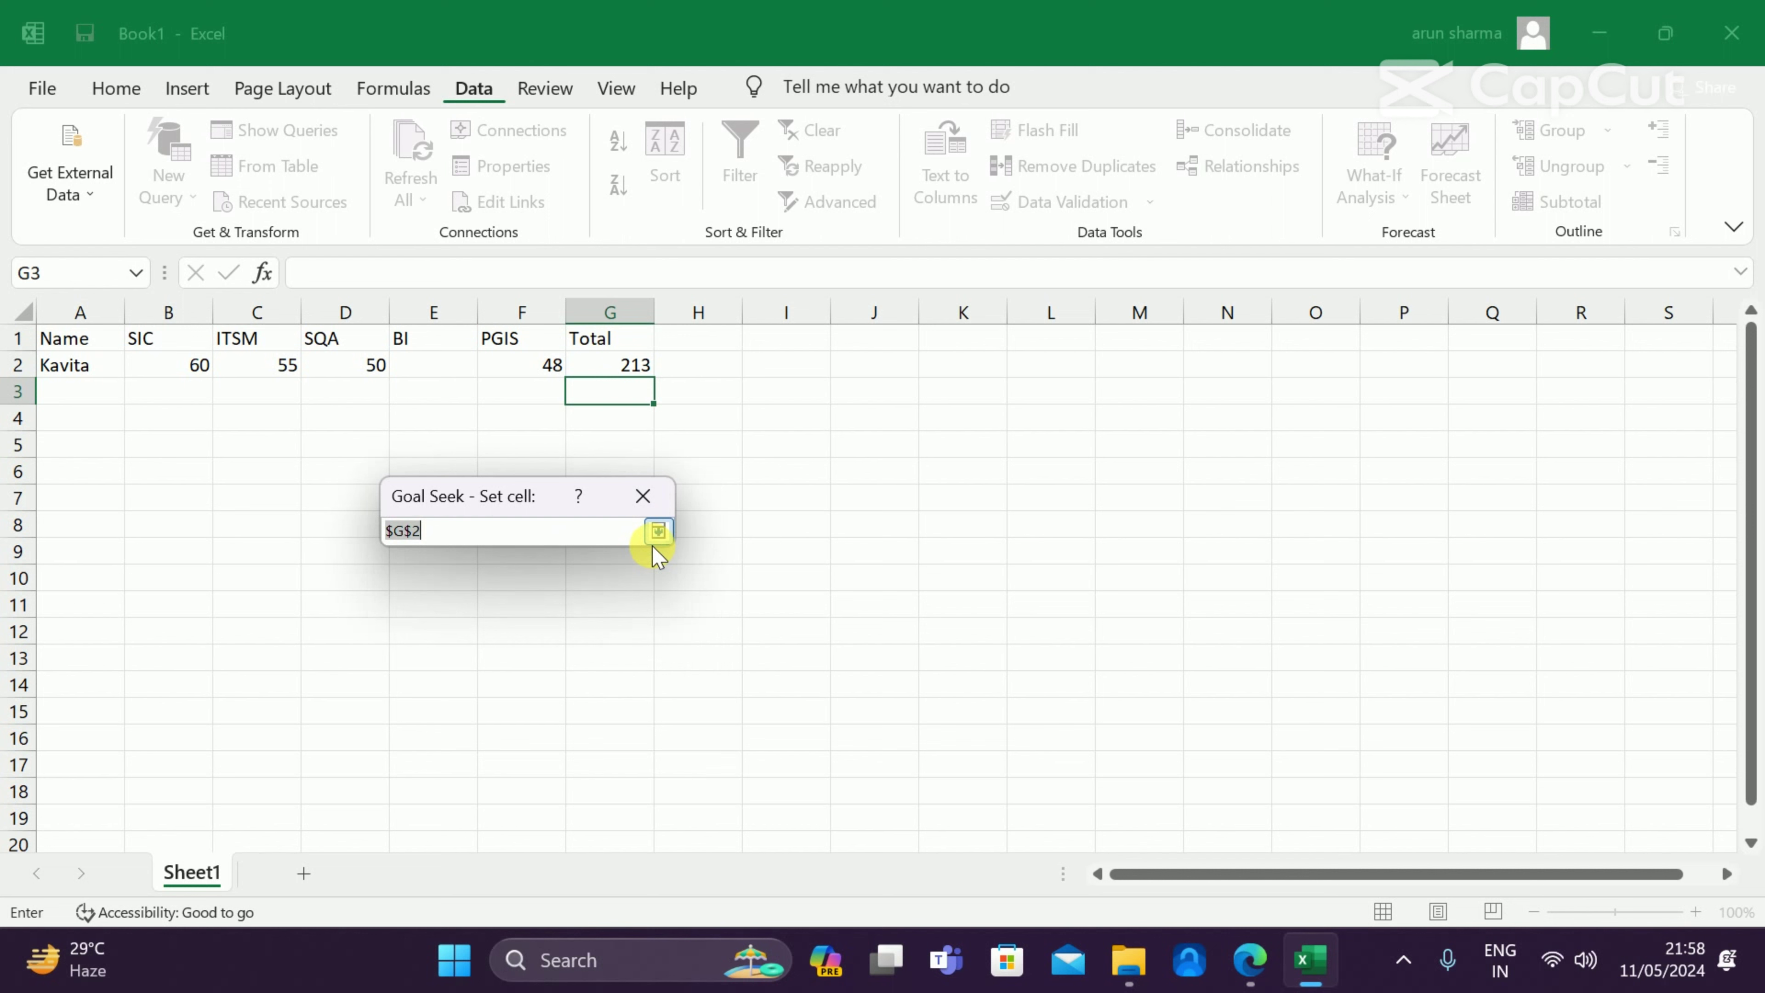
pyautogui.click(617, 372)
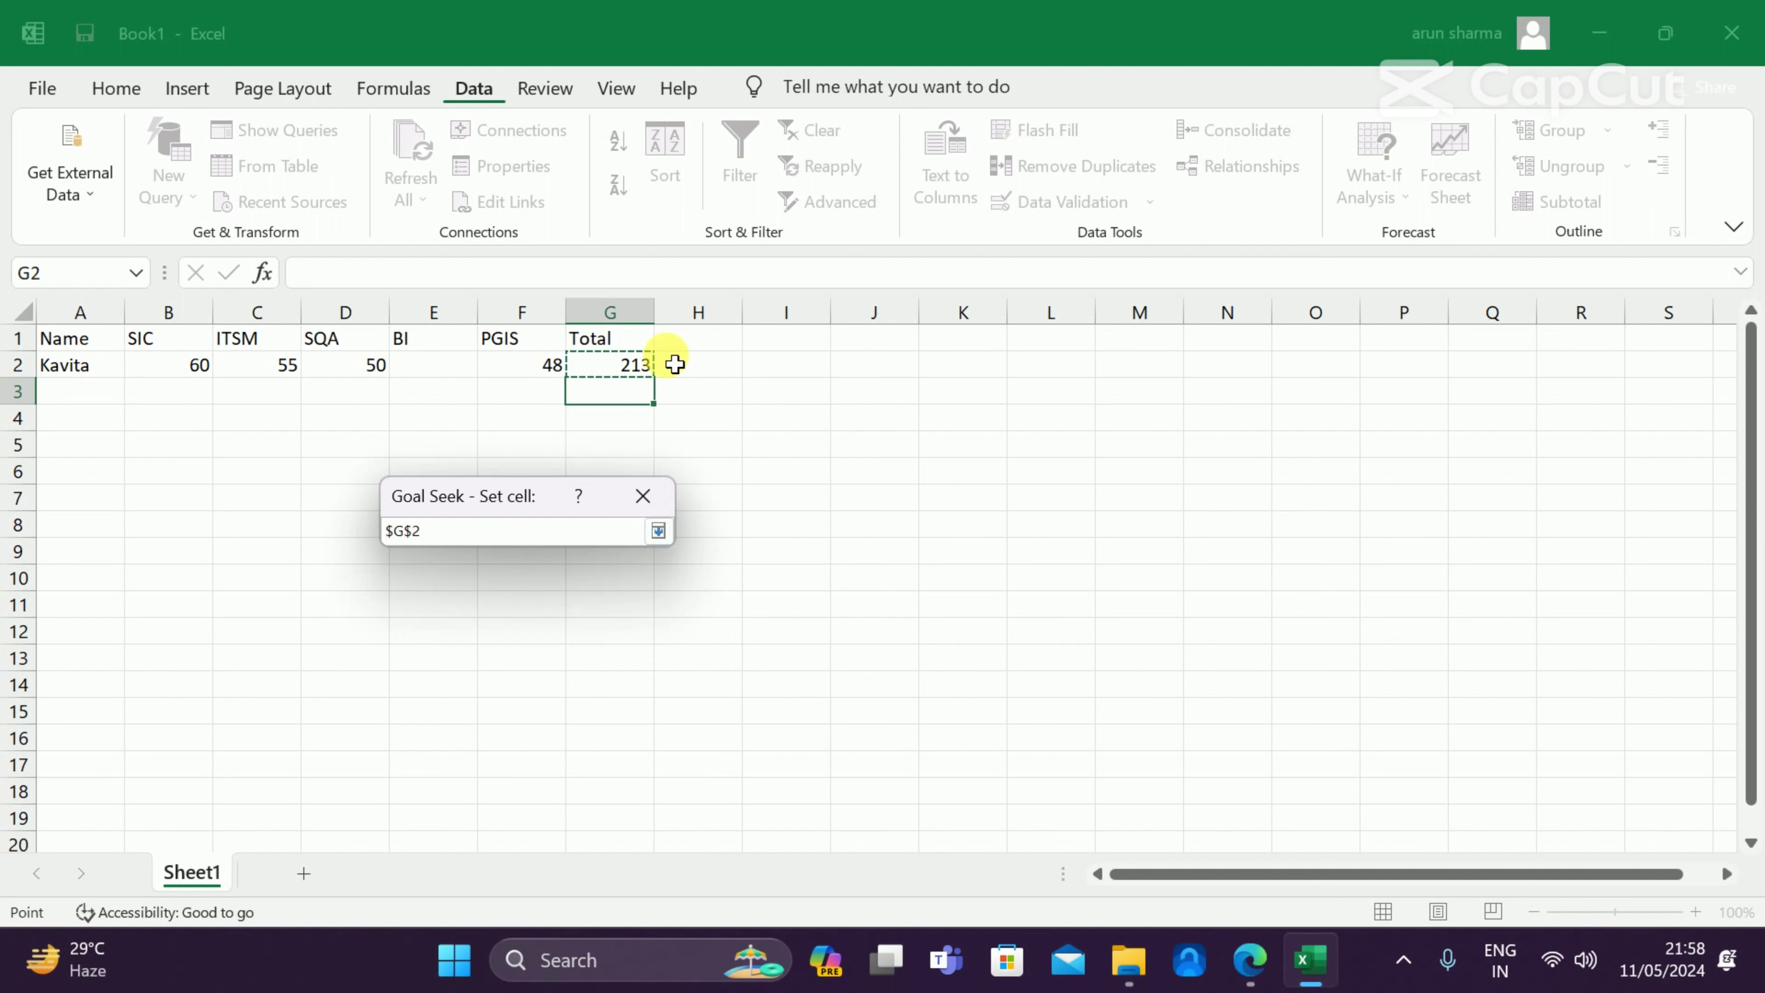
# Set E2 as the changing cell and run Goal Seek, filling the BI mark with 67
pyautogui.click(657, 531)
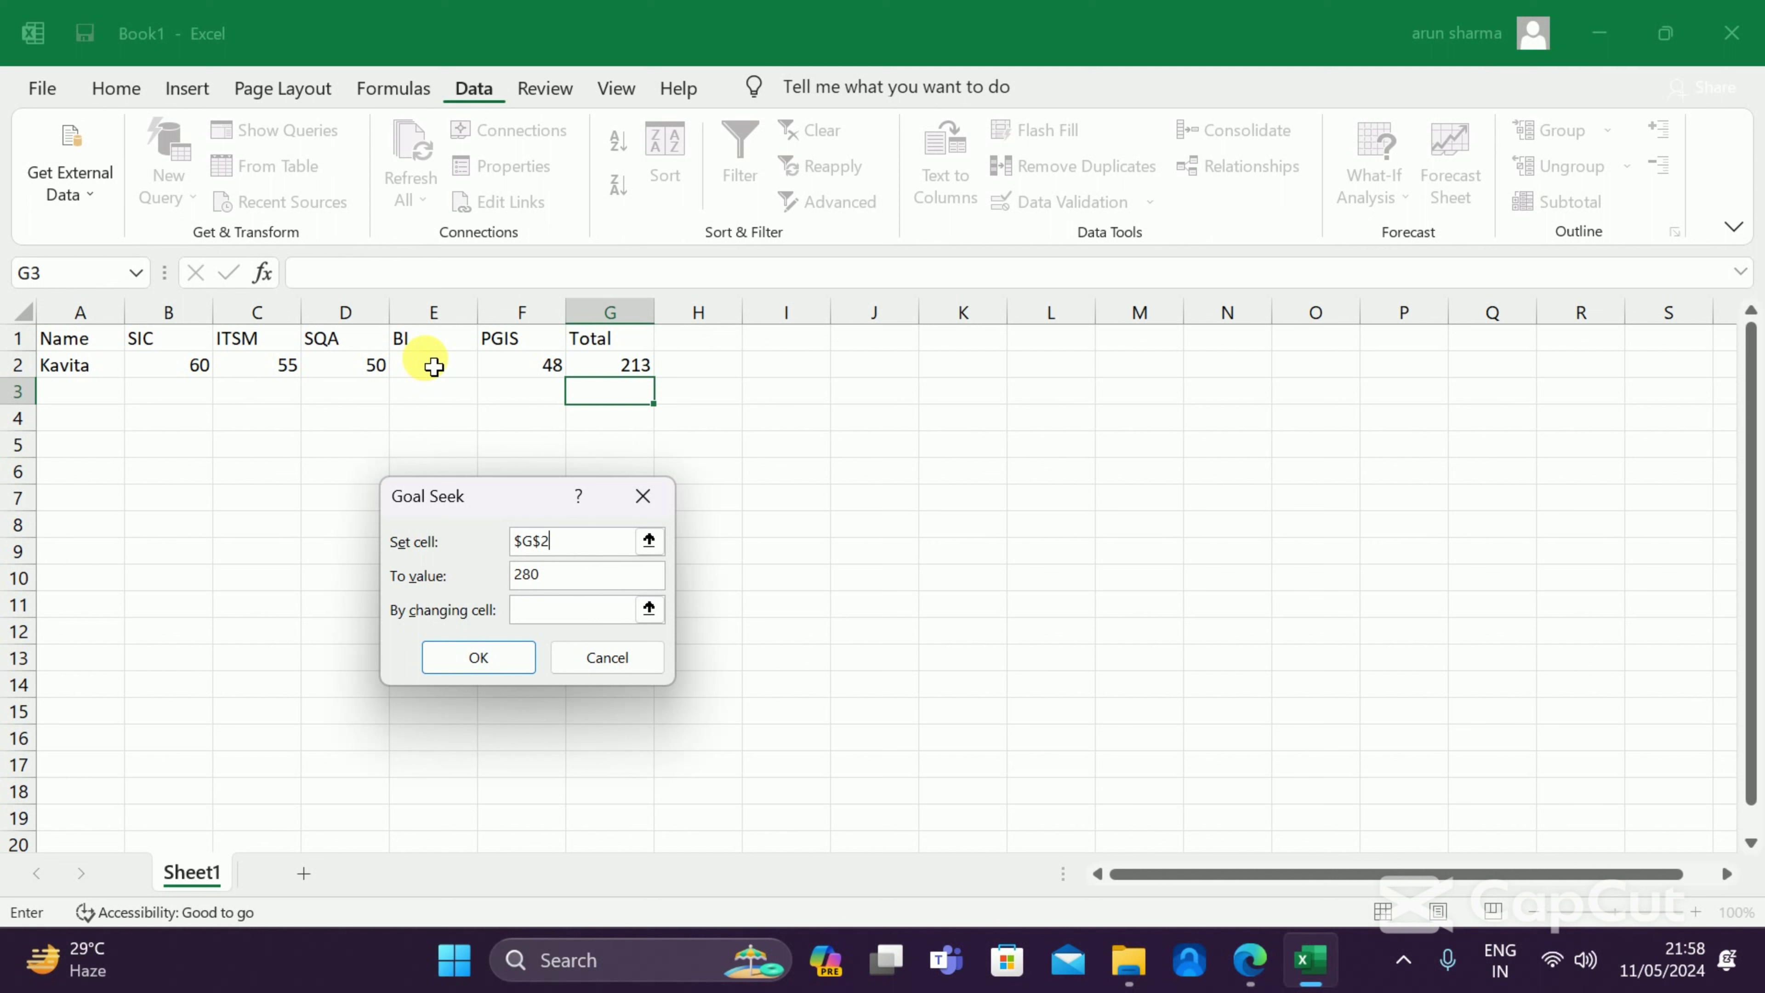
pyautogui.click(649, 610)
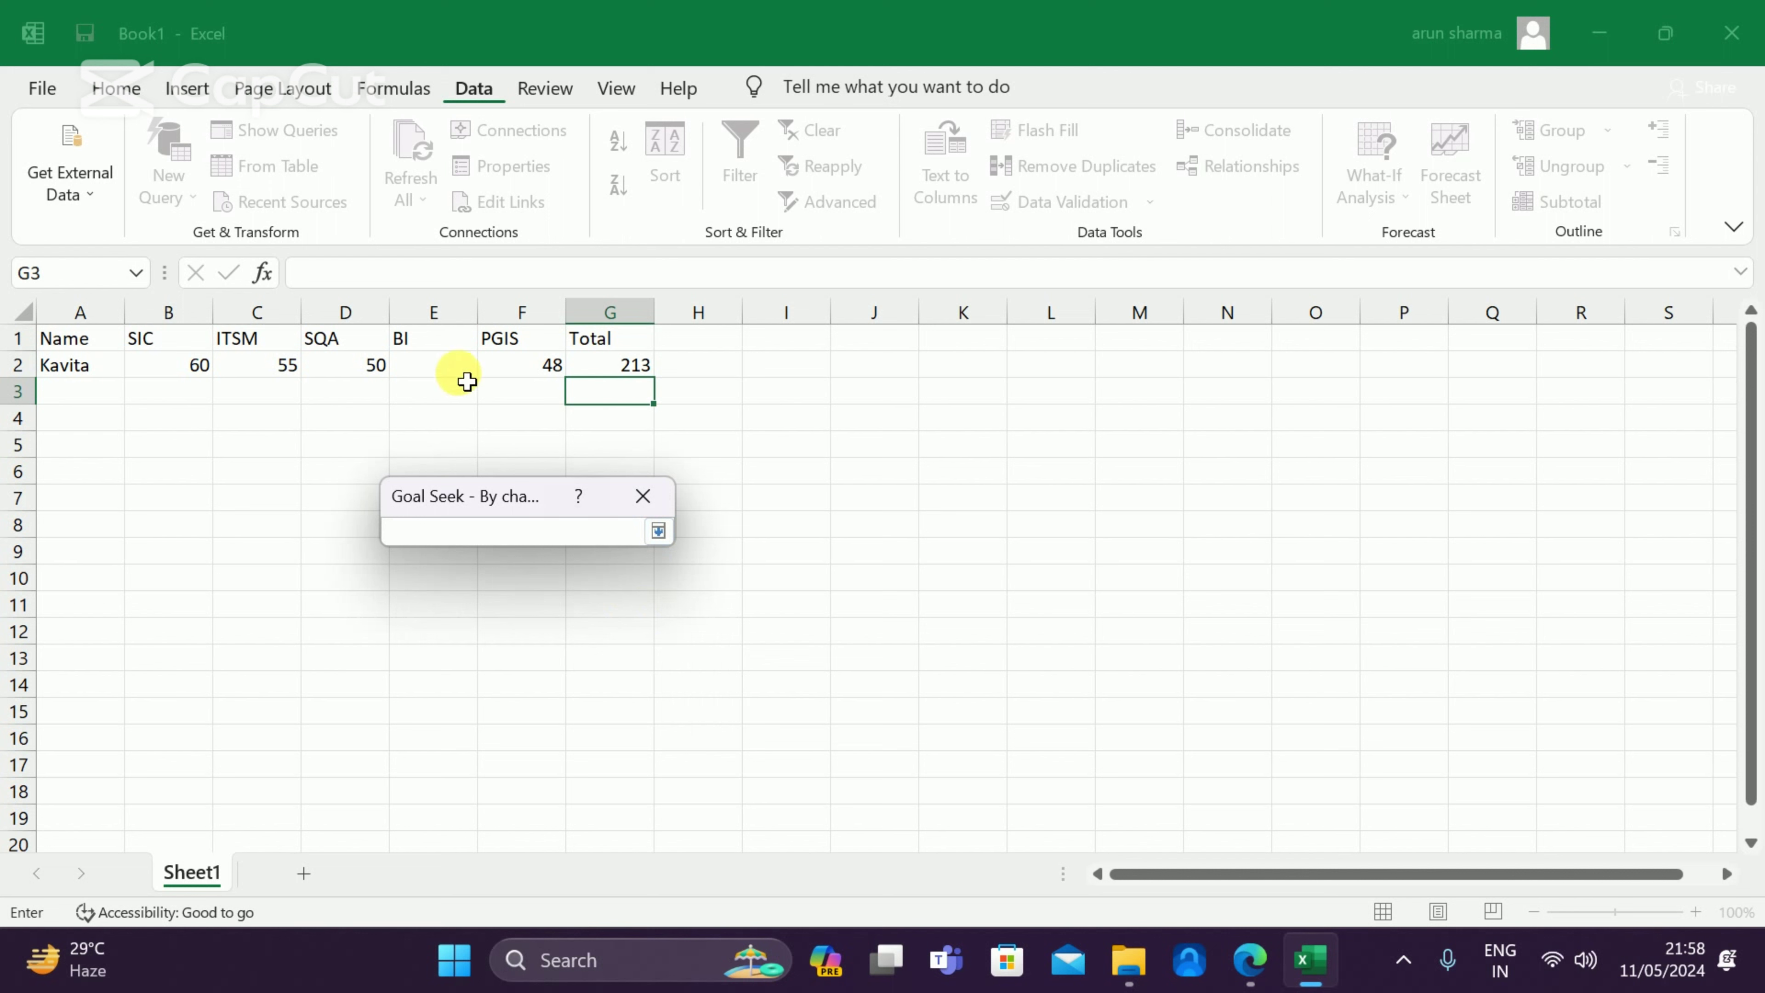
pyautogui.click(432, 366)
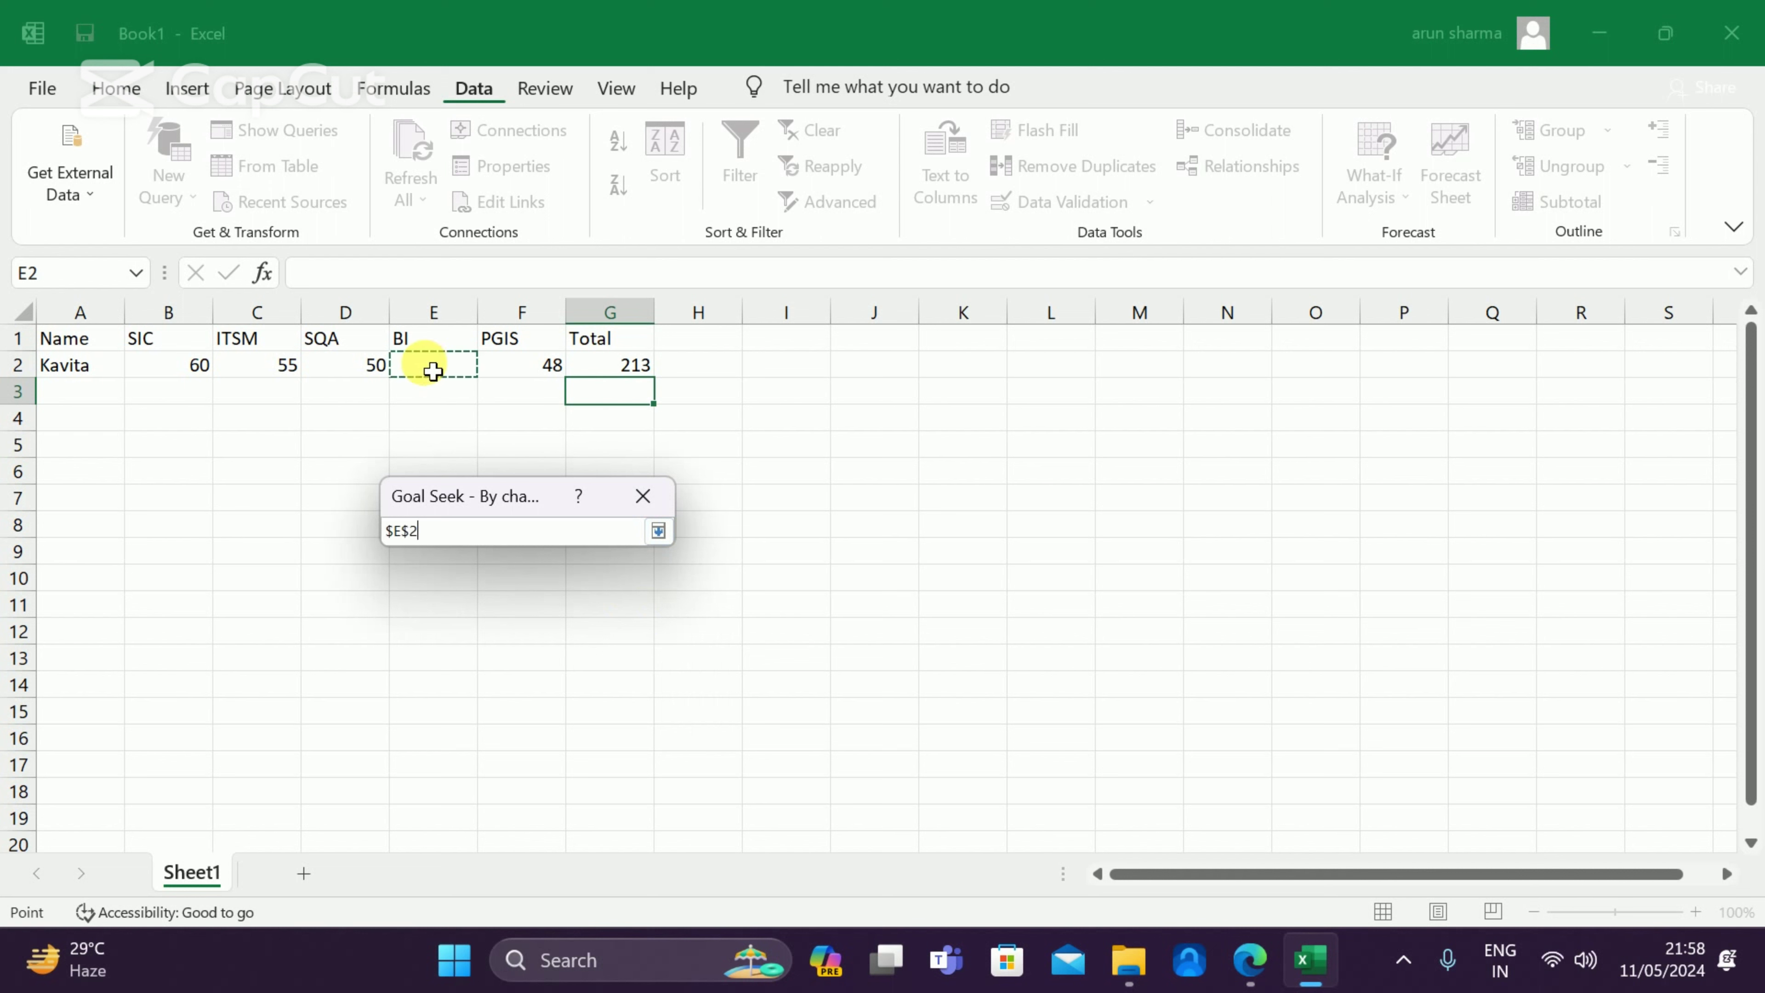
pyautogui.click(658, 532)
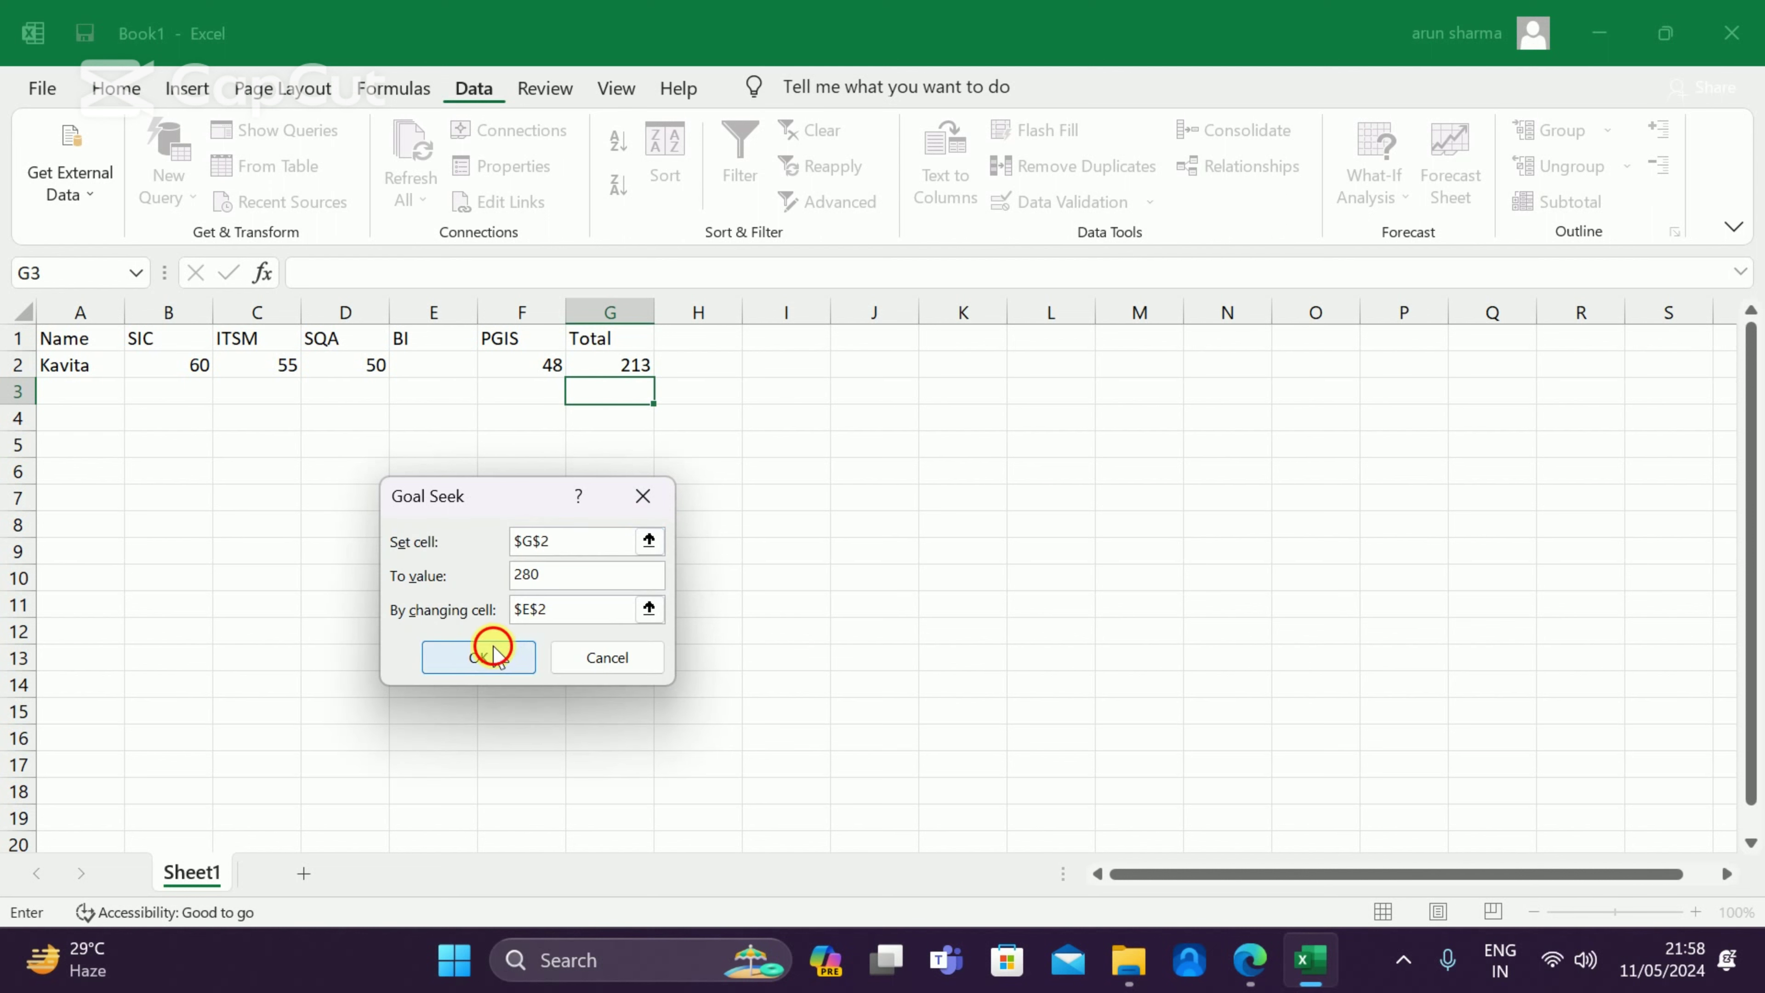
pyautogui.click(490, 650)
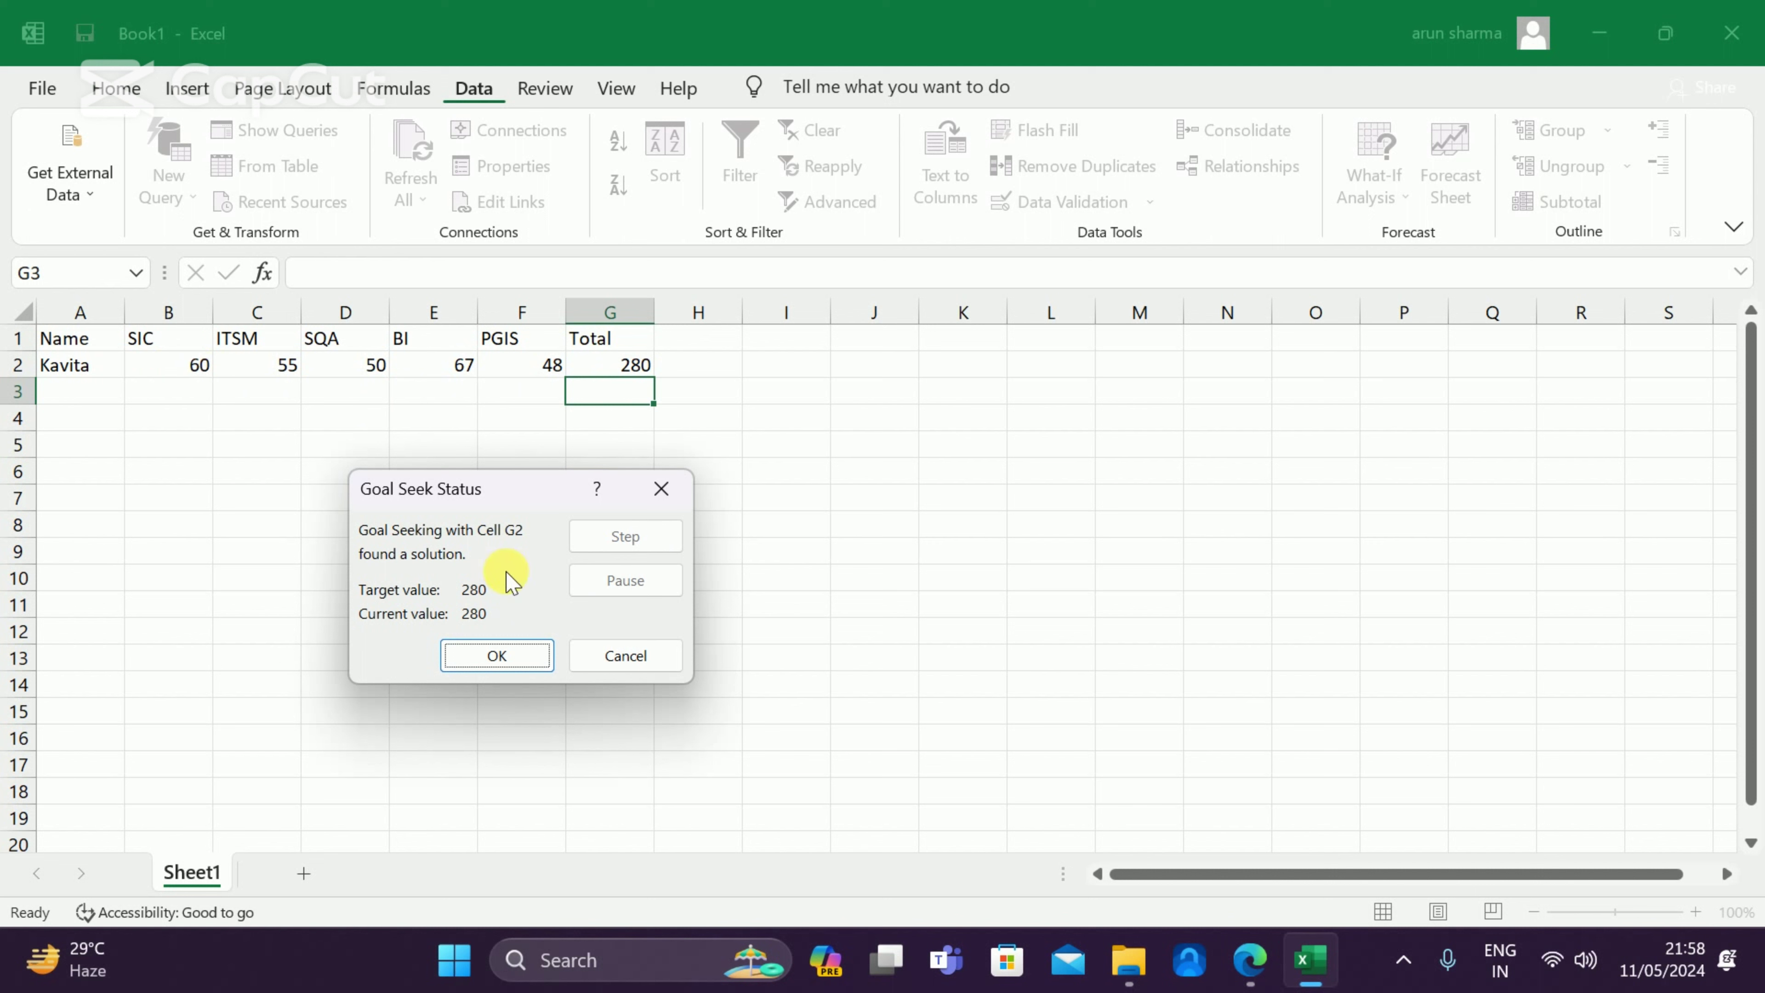
pyautogui.click(510, 660)
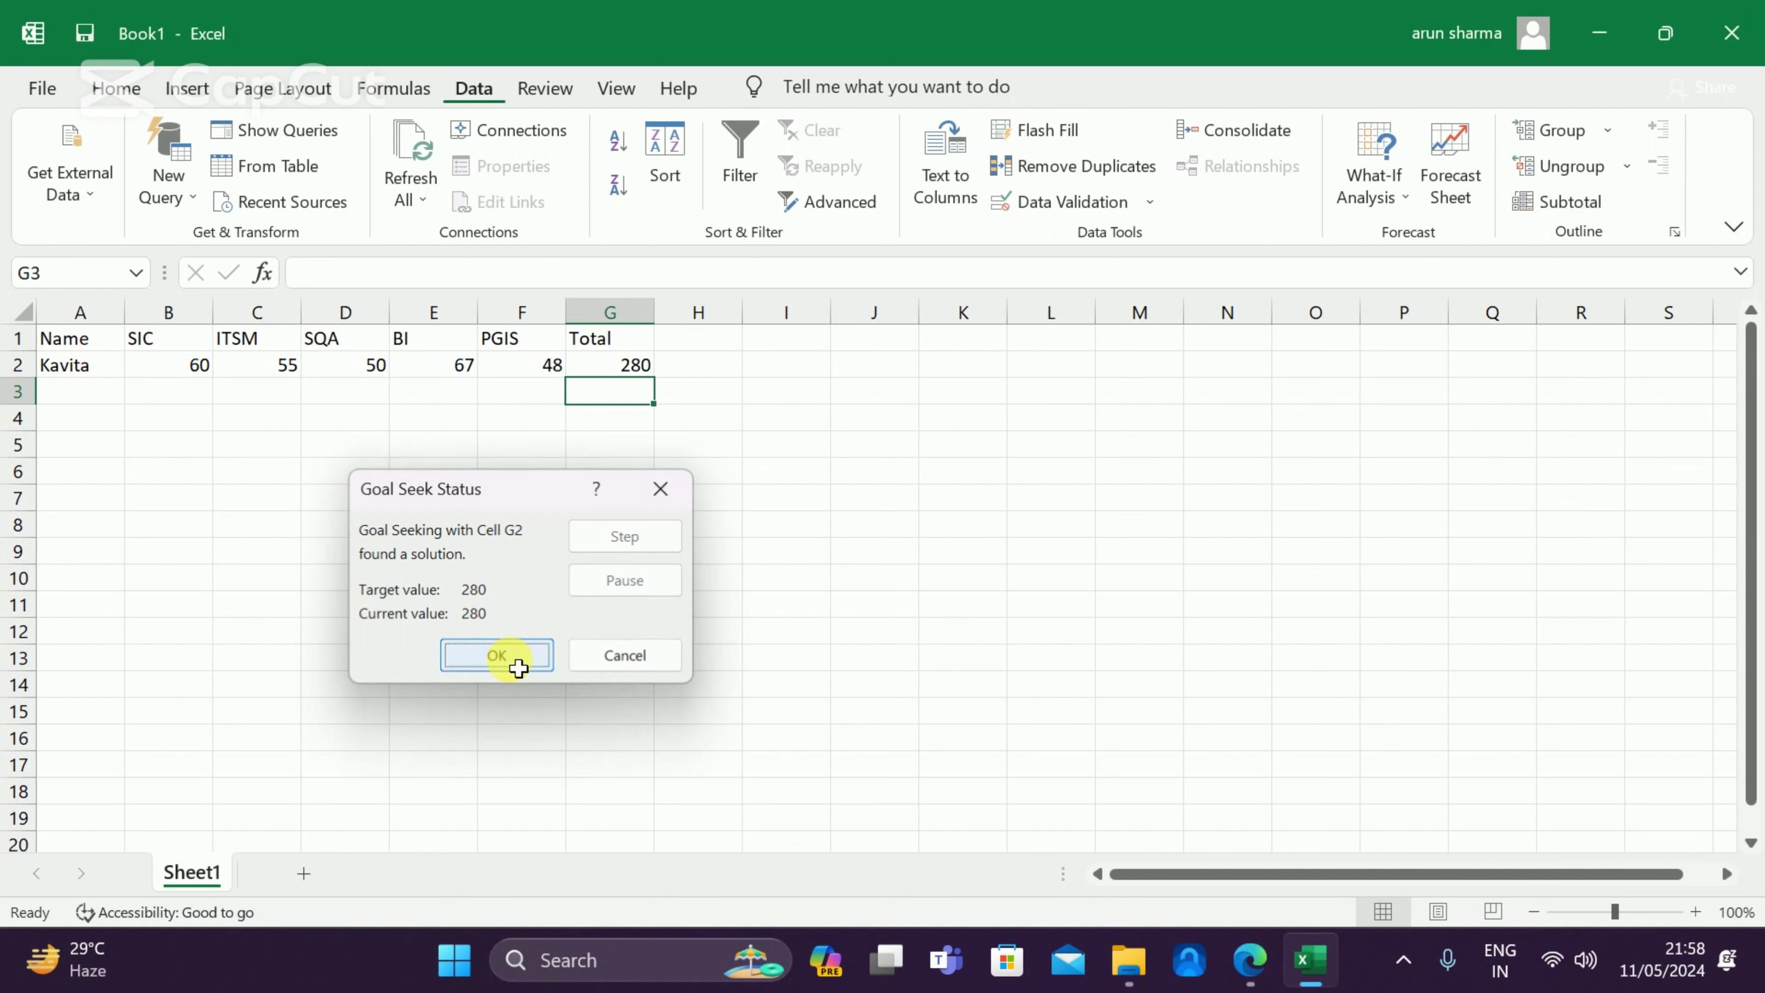
# Add Parts and Costs headings in I3:J3 and widen column I
pyautogui.click(815, 405)
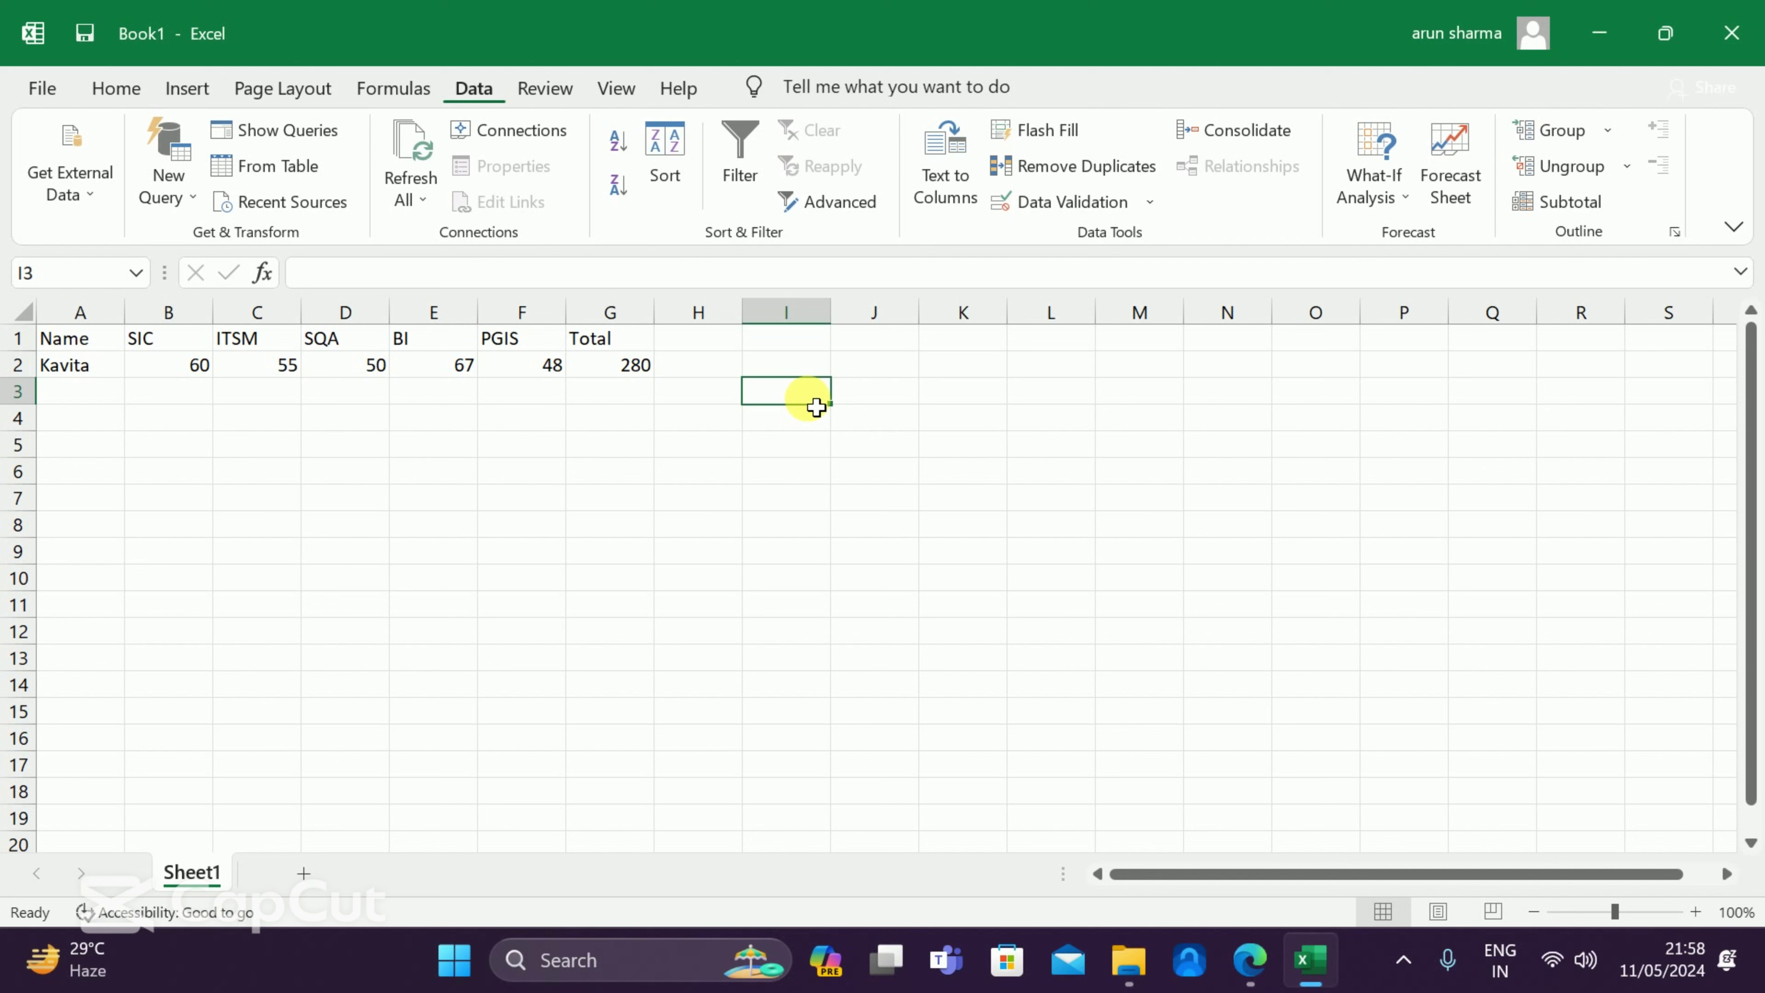
pyautogui.write('Parts')
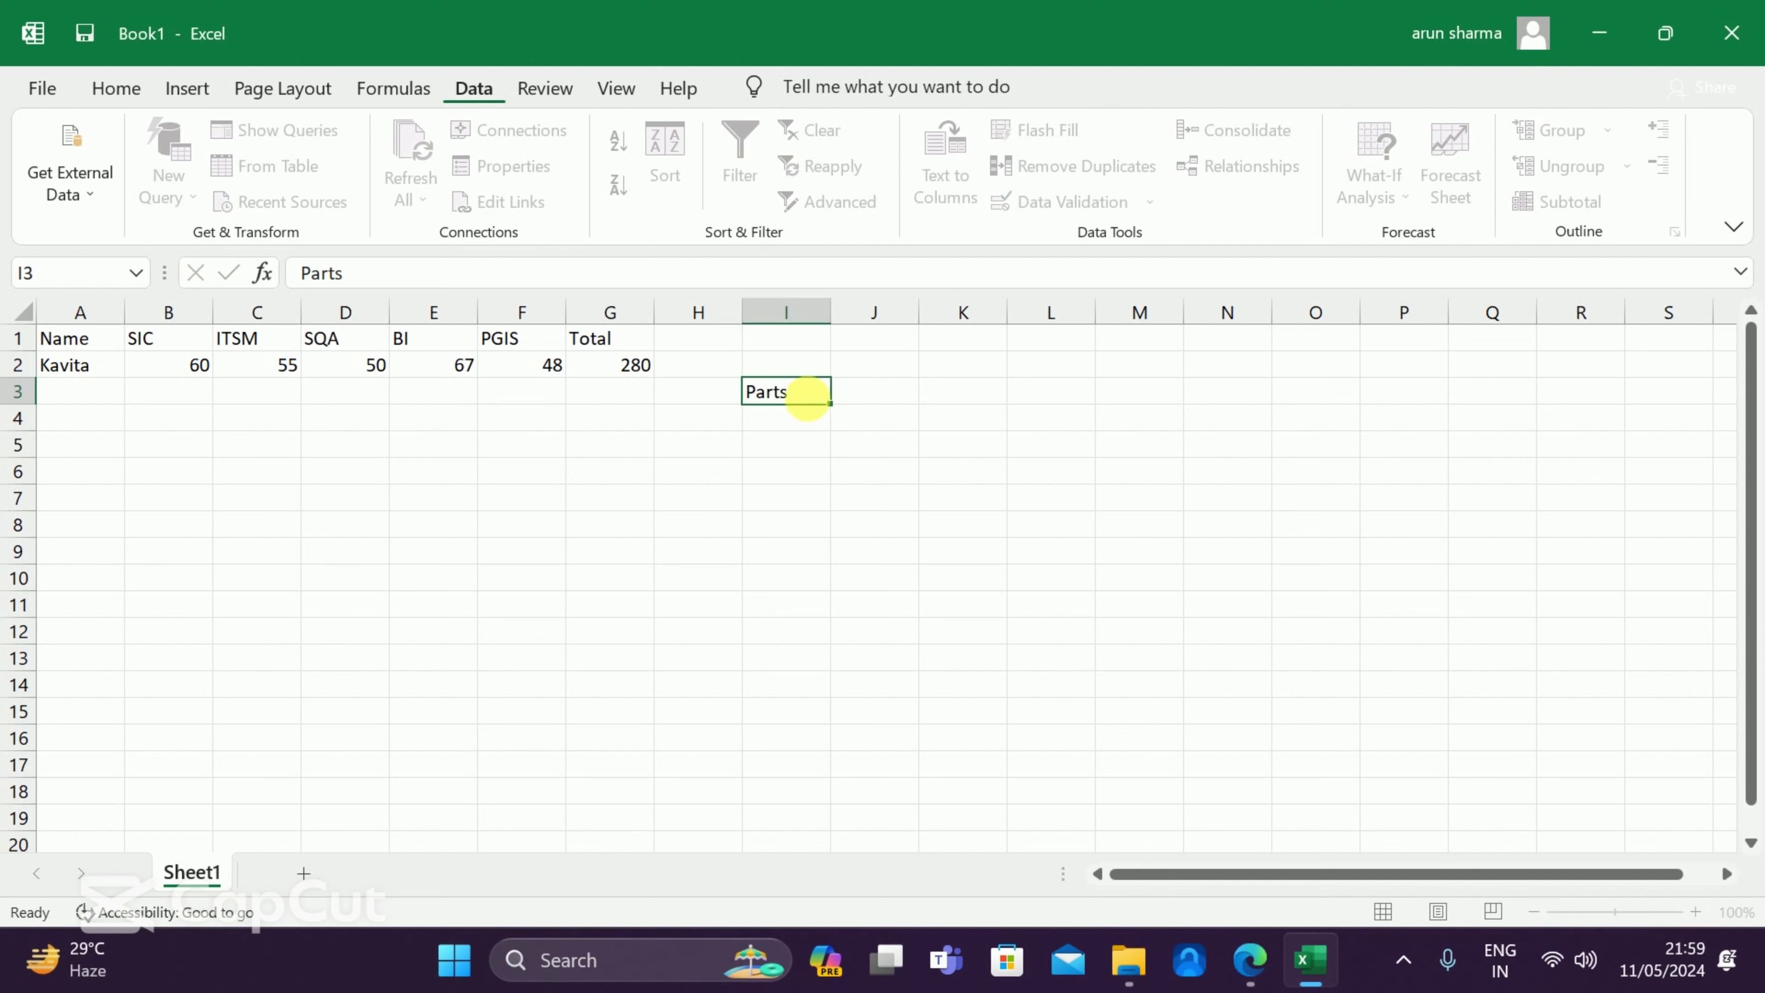
pyautogui.press('Tab')
pyautogui.write('C')
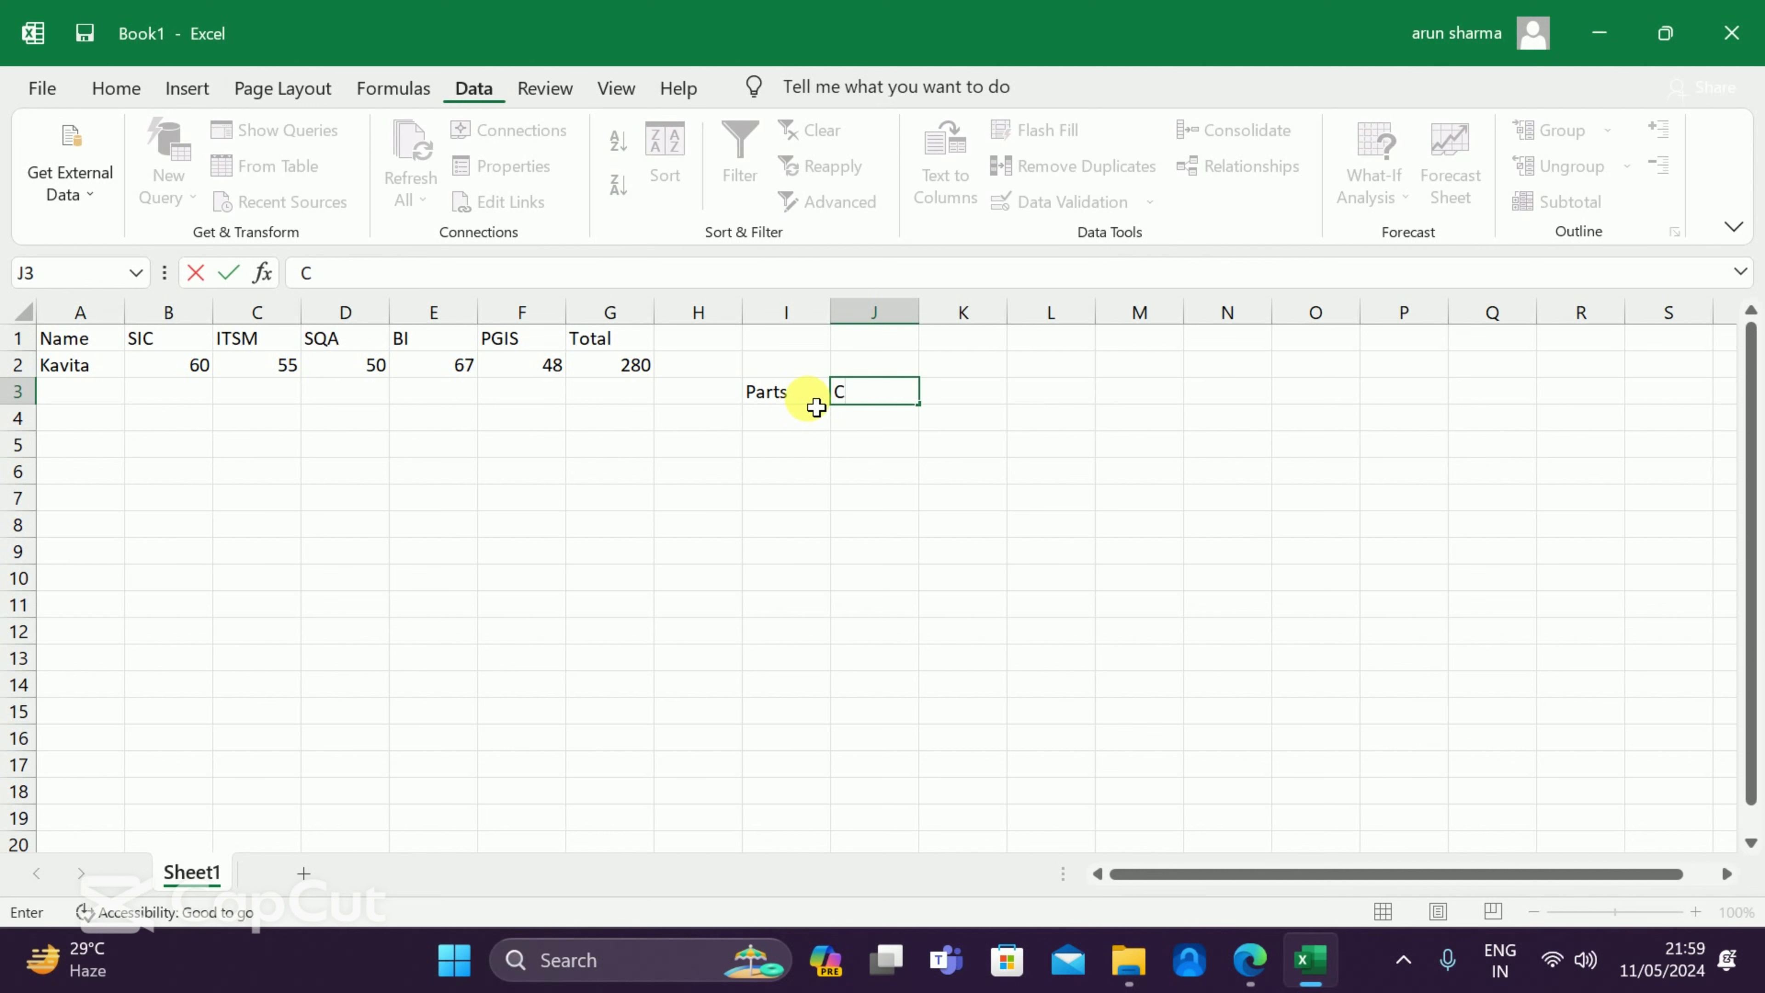
pyautogui.write('osts')
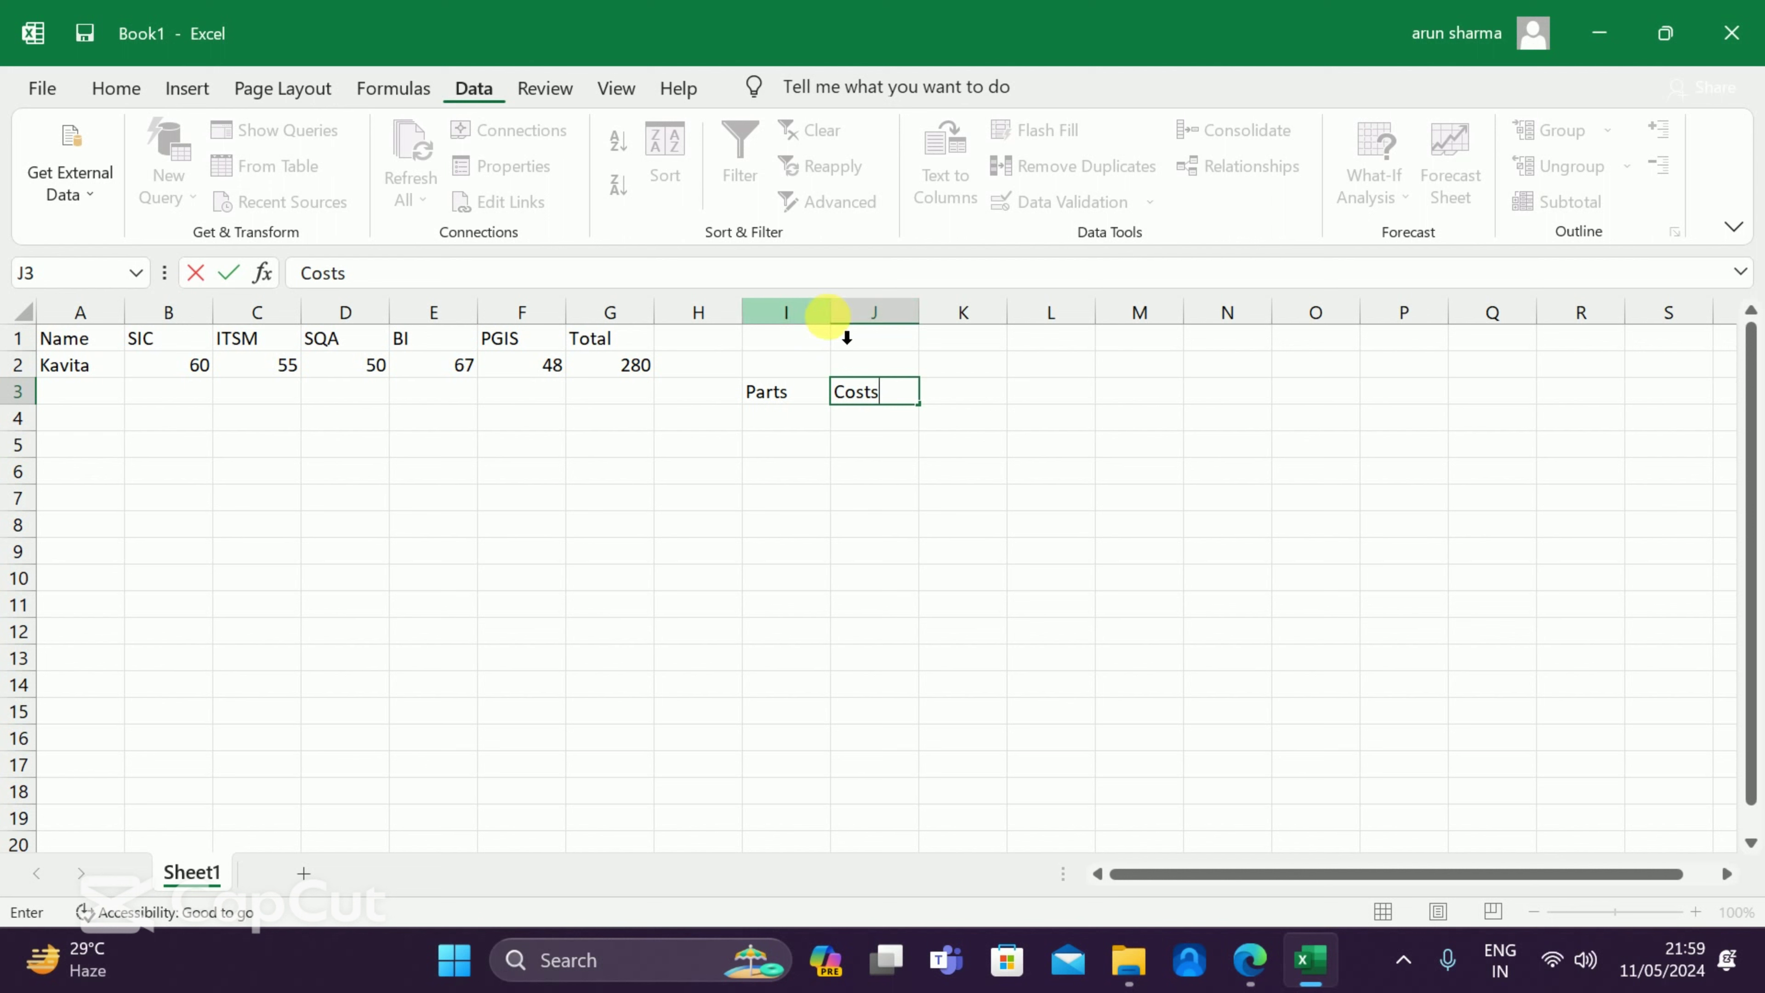
pyautogui.click(807, 394)
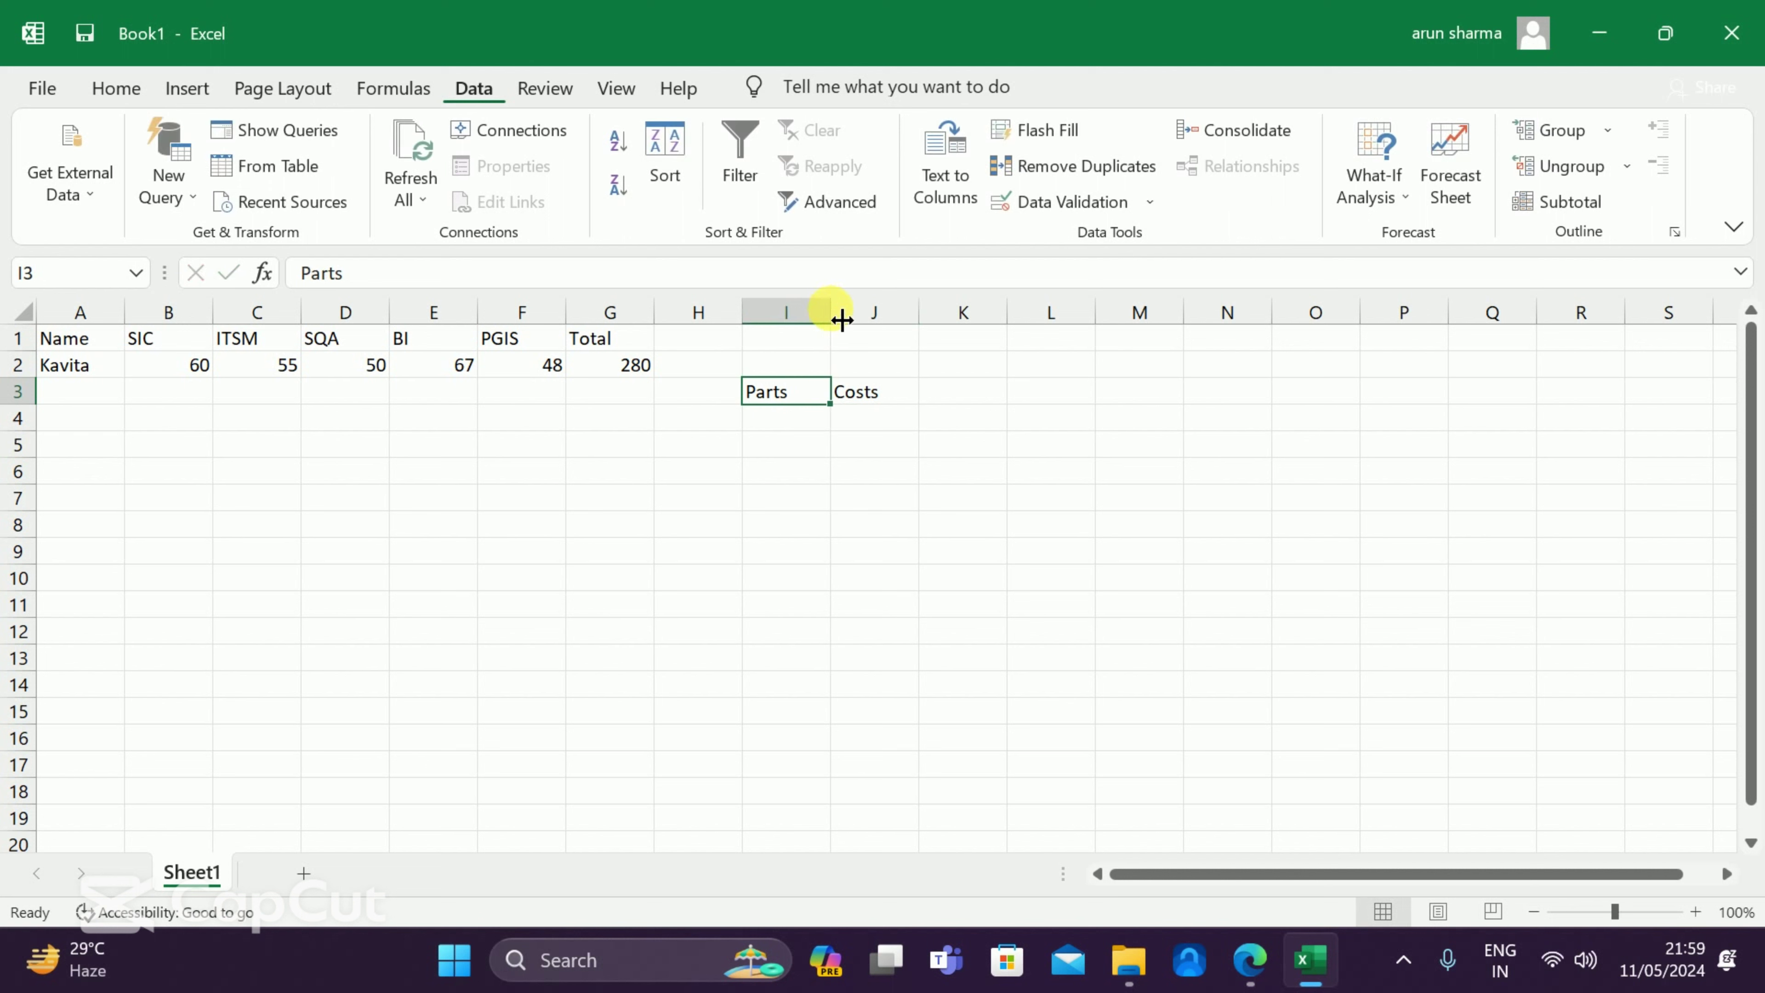
pyautogui.moveTo(830, 316); pyautogui.dragTo(929, 335)
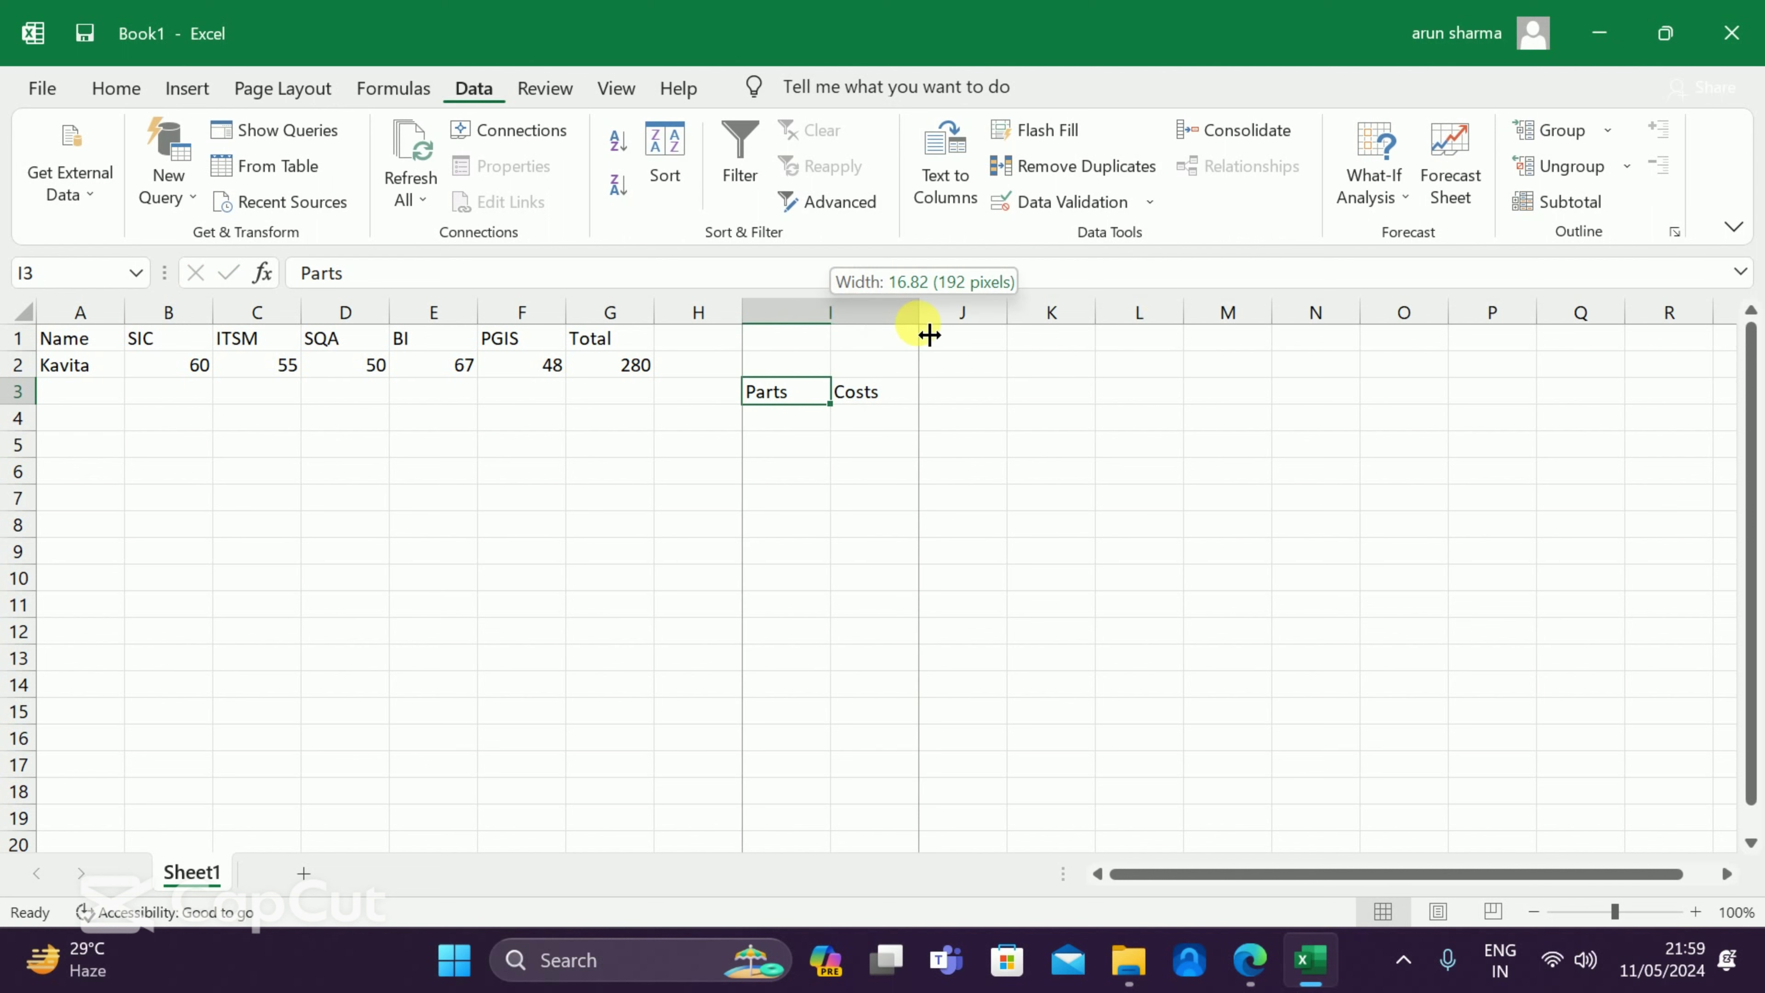
# List Body, Circuit Board, Wires, Labour and Total down I4:I8
pyautogui.click(782, 428)
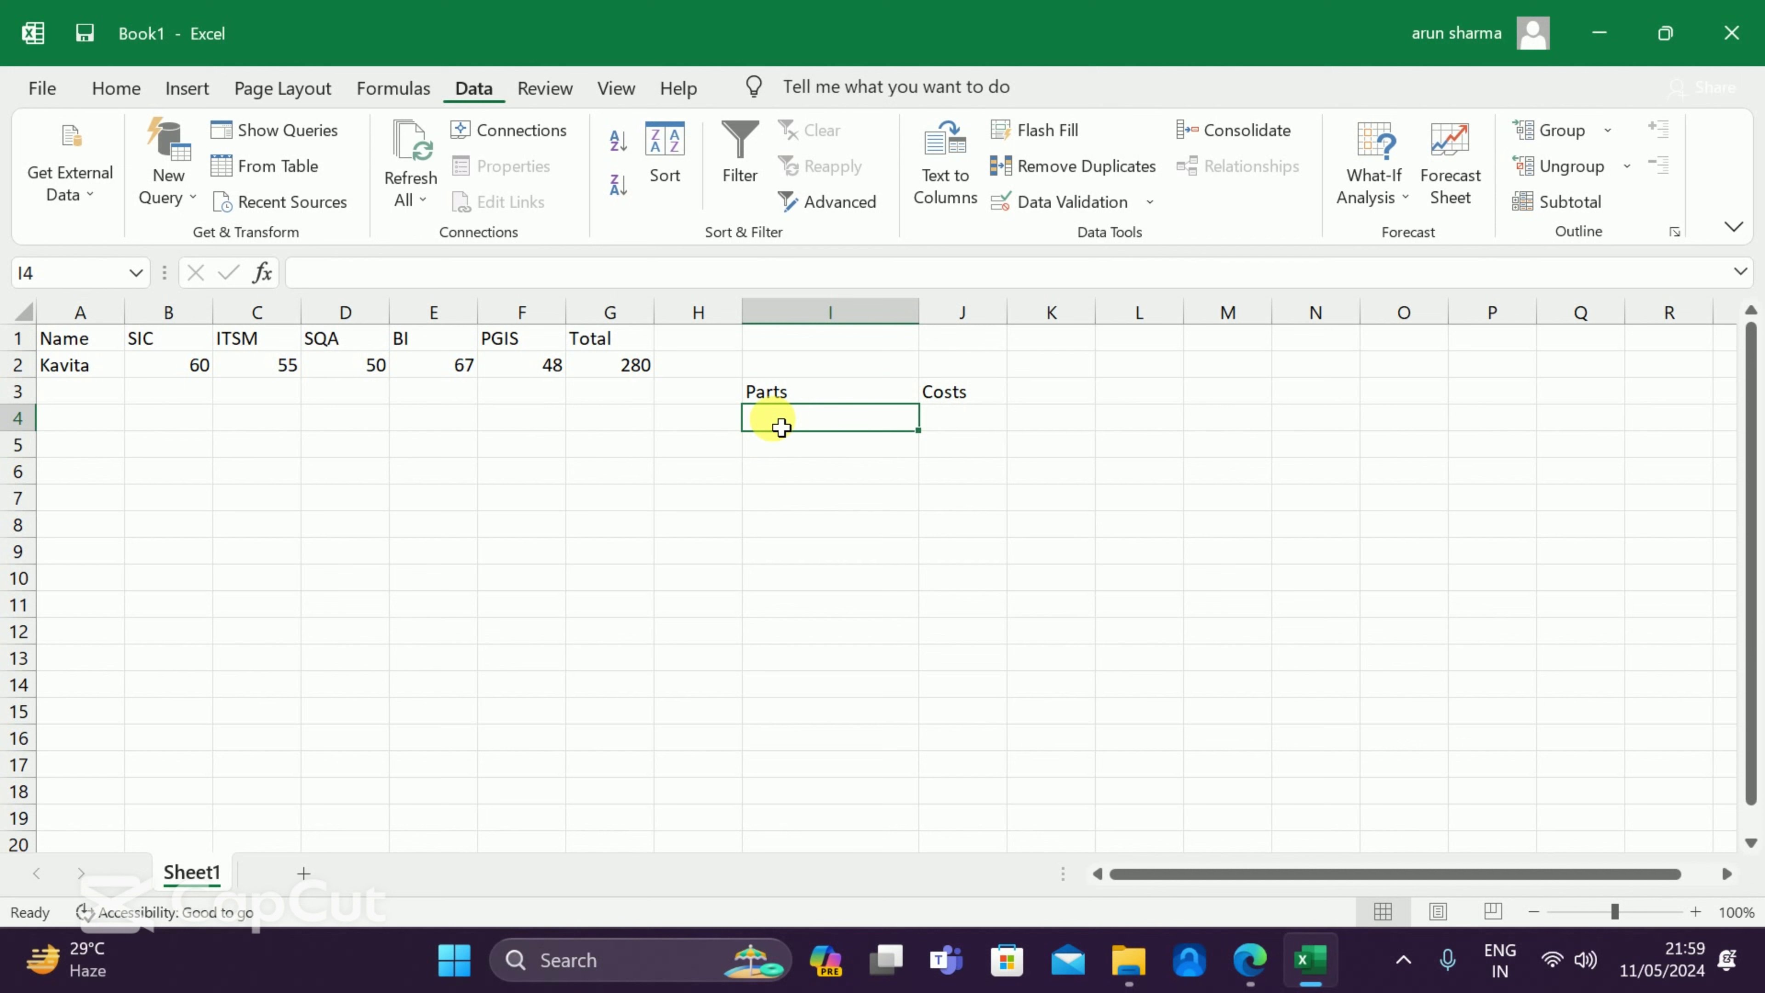
pyautogui.write('Body')
pyautogui.press('Return')
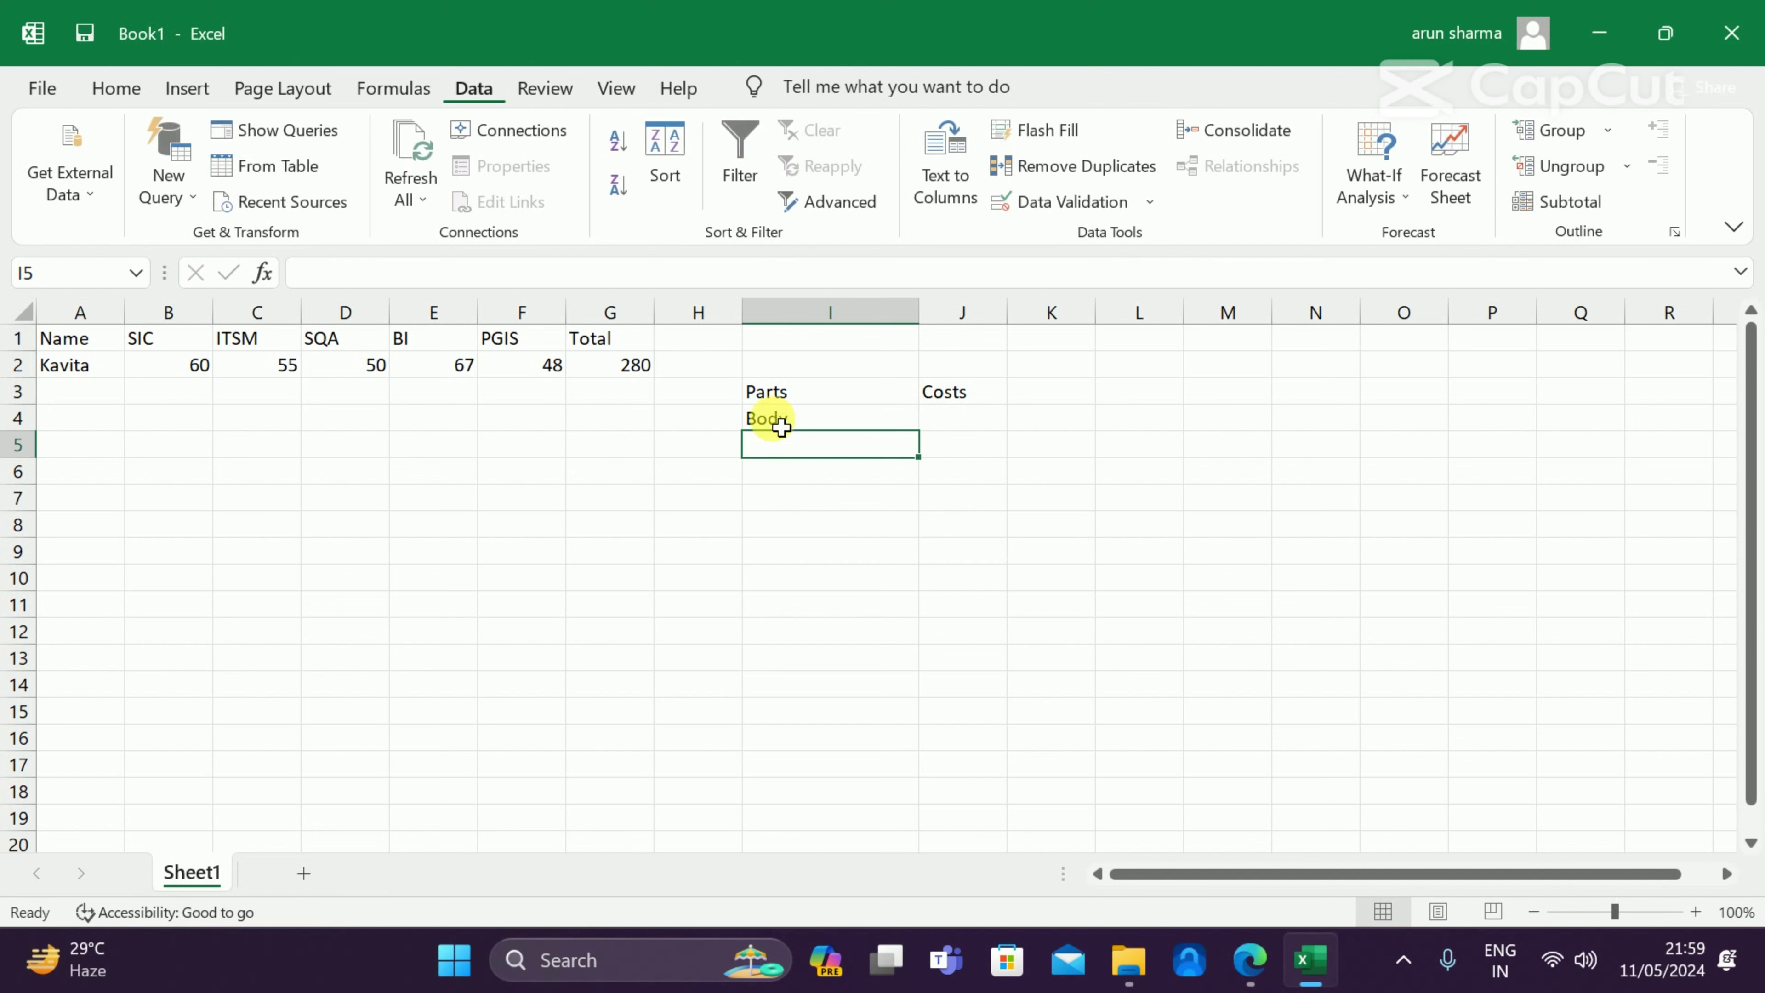
pyautogui.write('Cir')
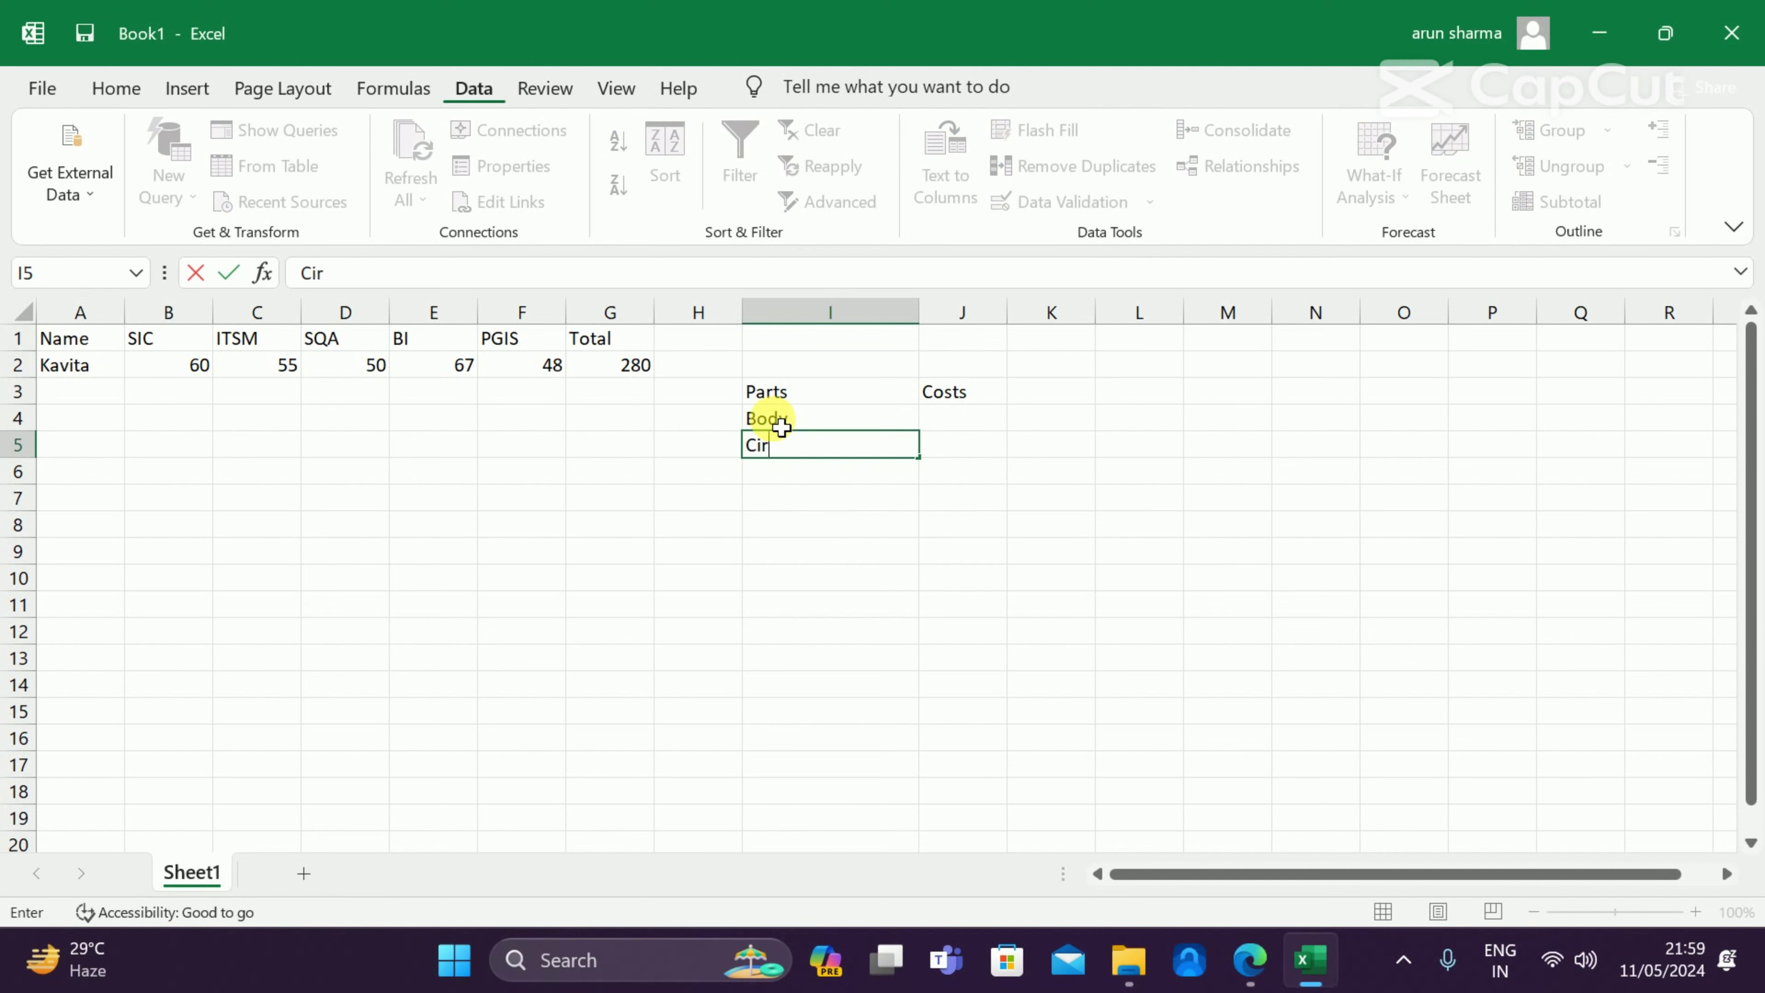
pyautogui.write('cuit Boa')
pyautogui.write('rd')
pyautogui.press('Return')
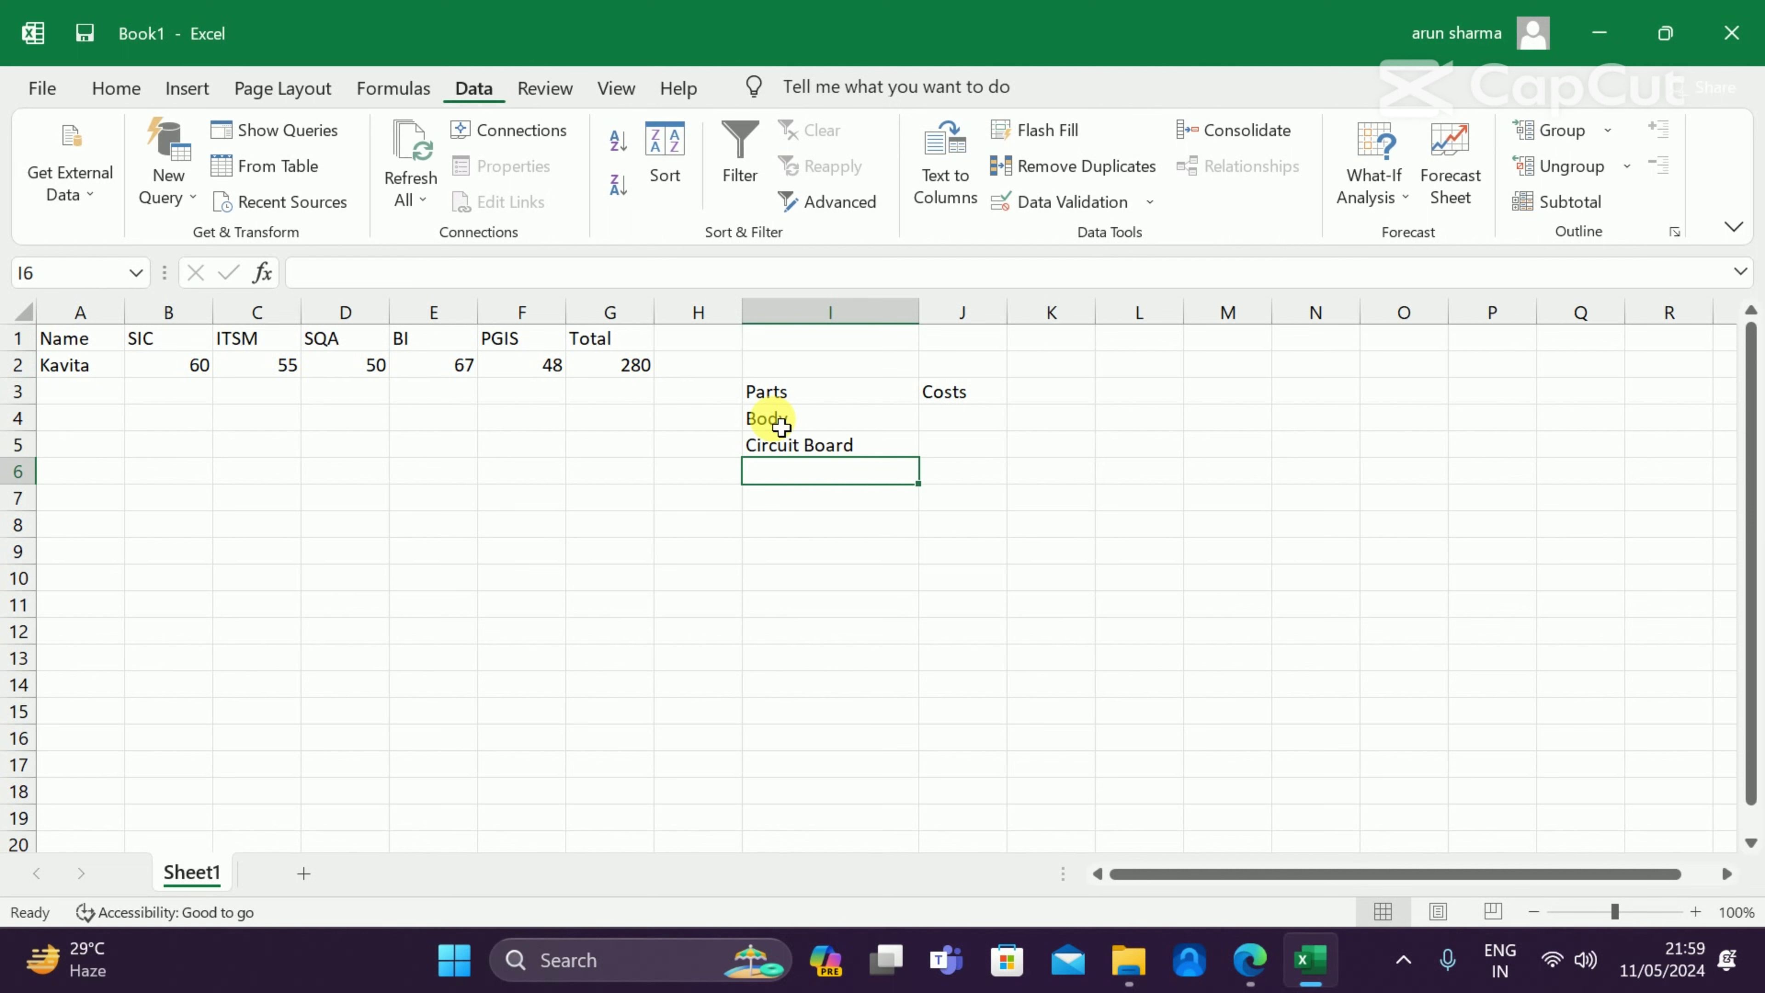
pyautogui.write('Wires')
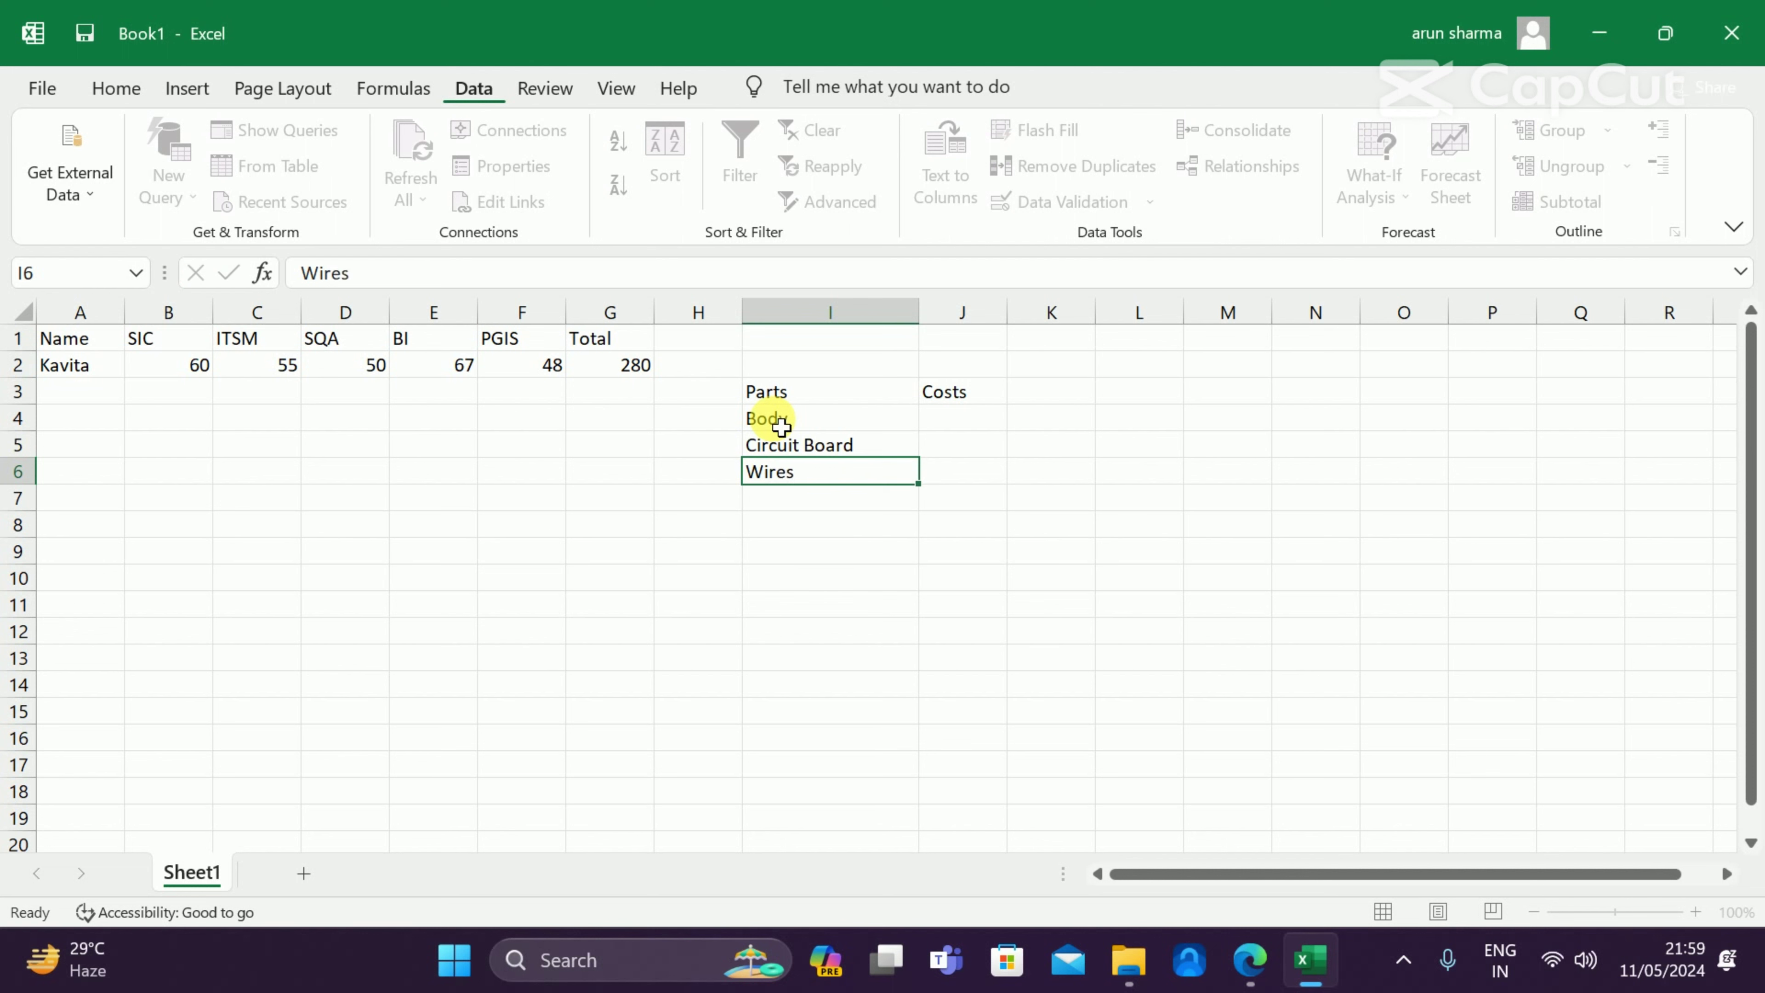
pyautogui.press('Return')
pyautogui.write('L')
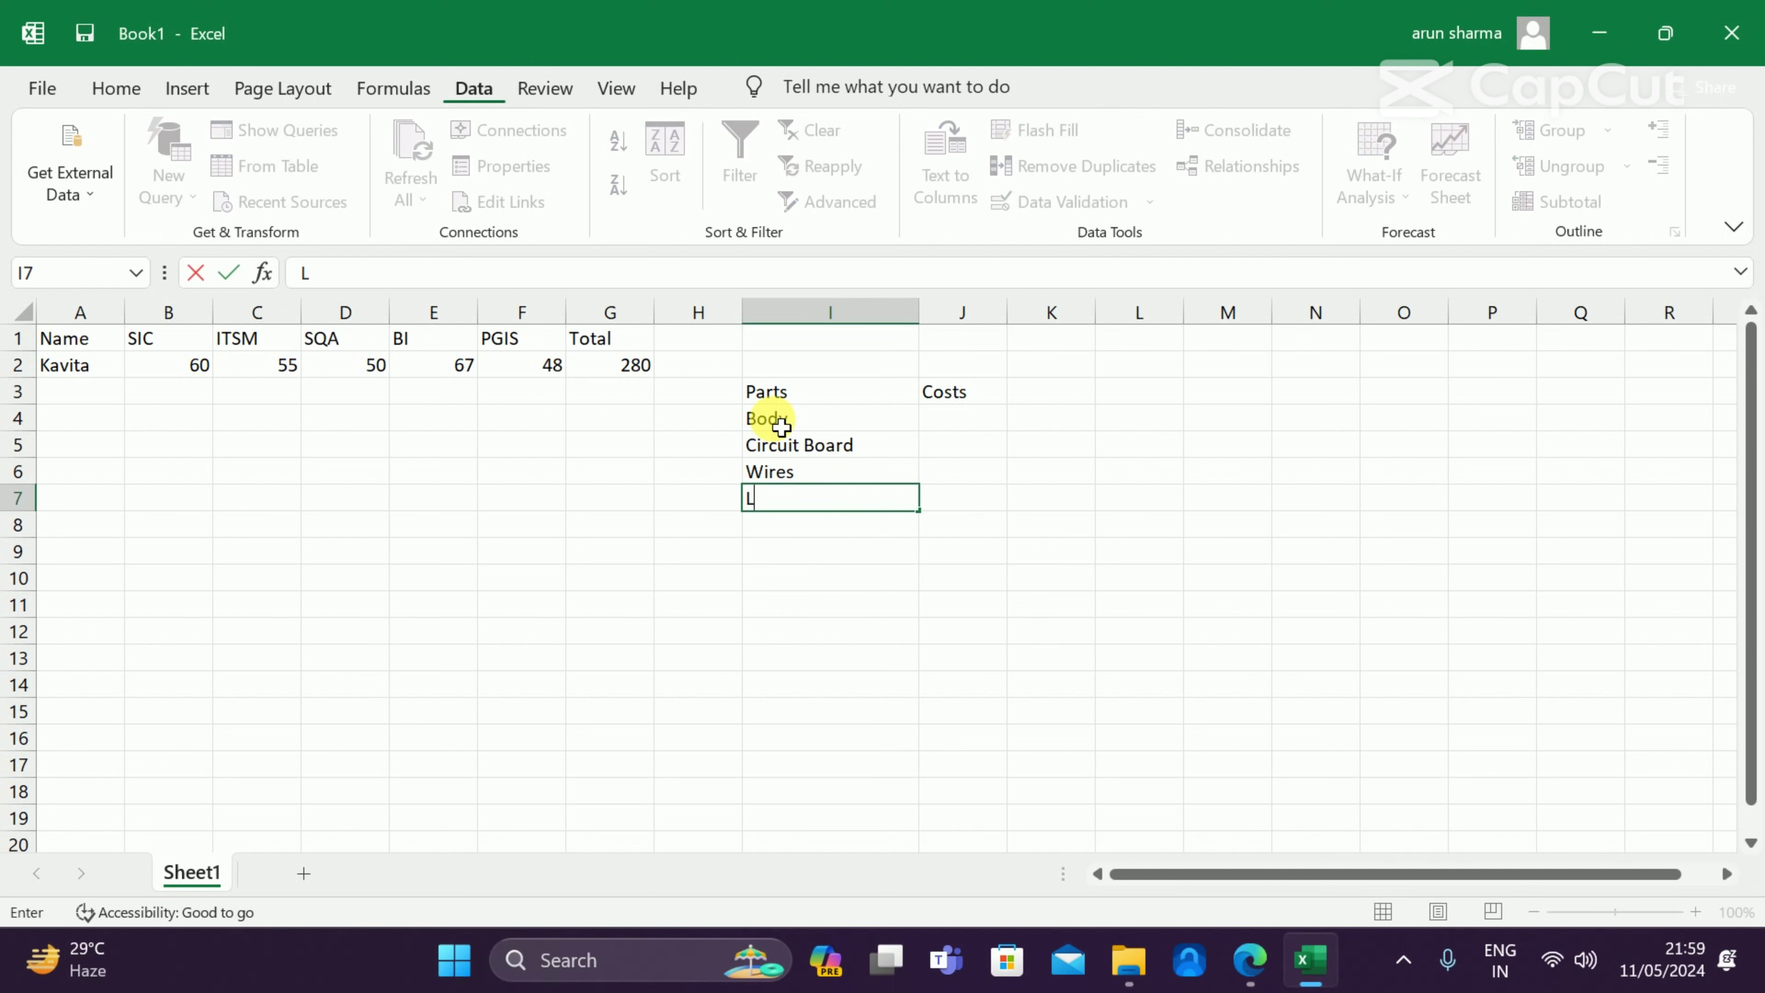
pyautogui.write('abour')
pyautogui.press('Return')
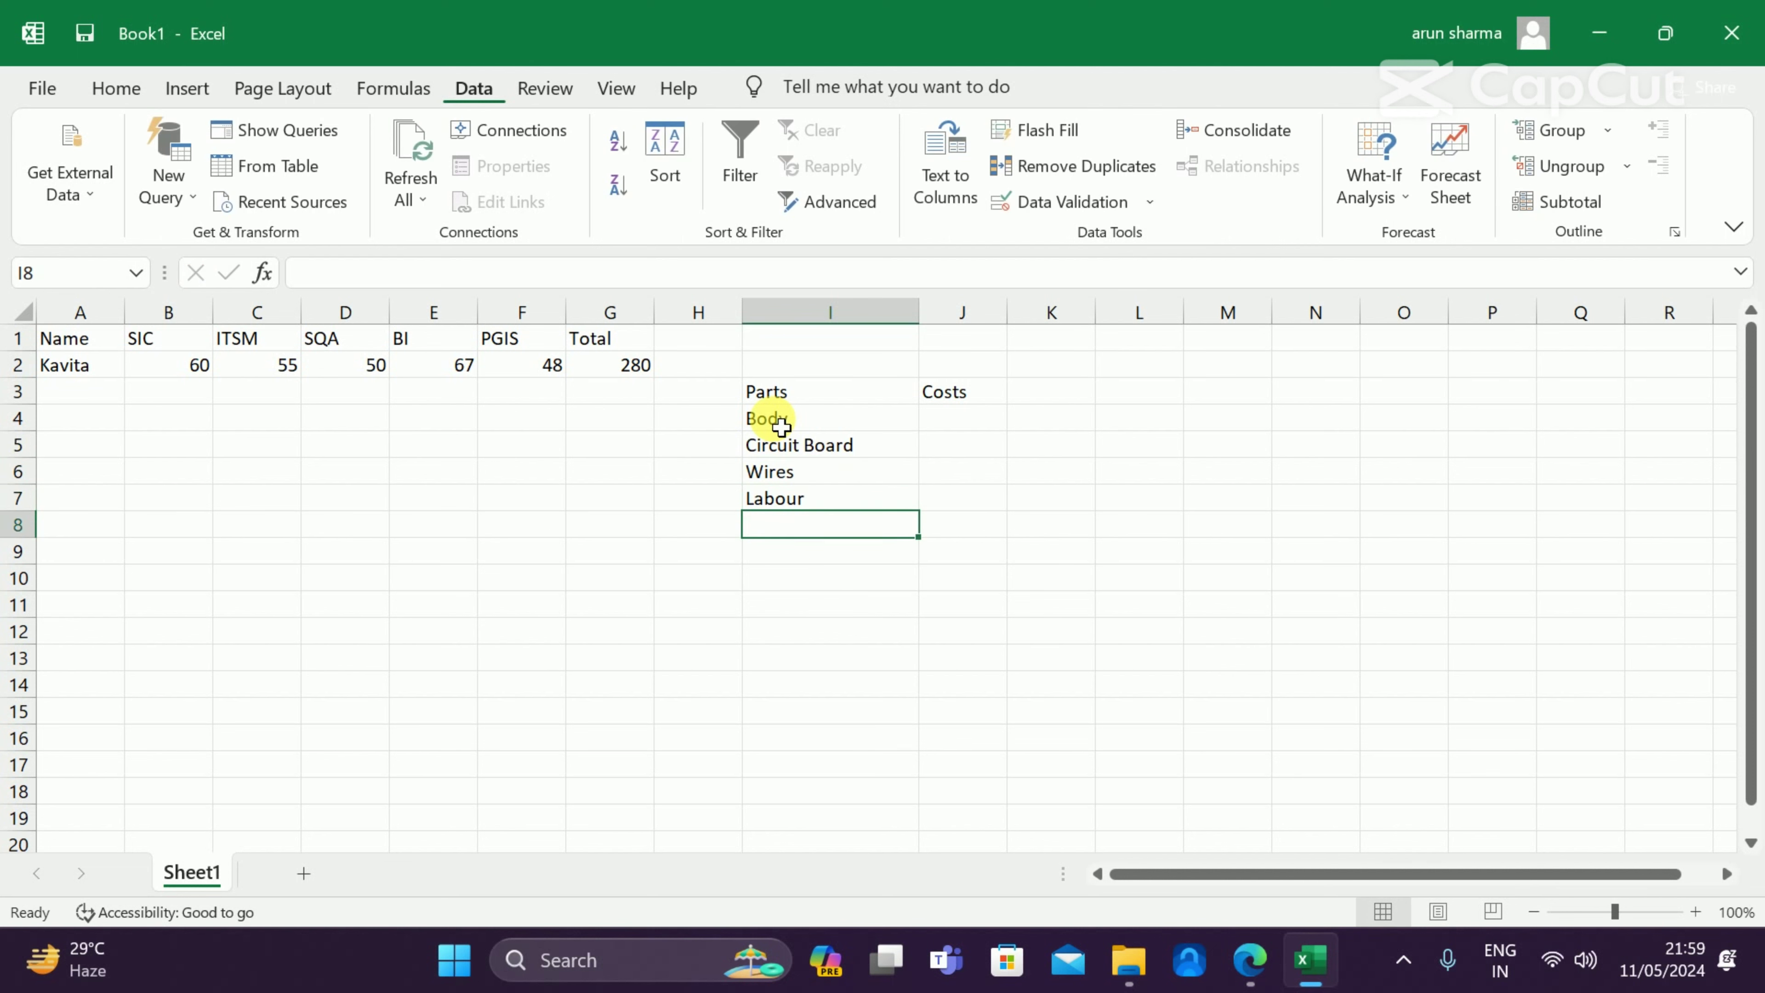
pyautogui.write('Total')
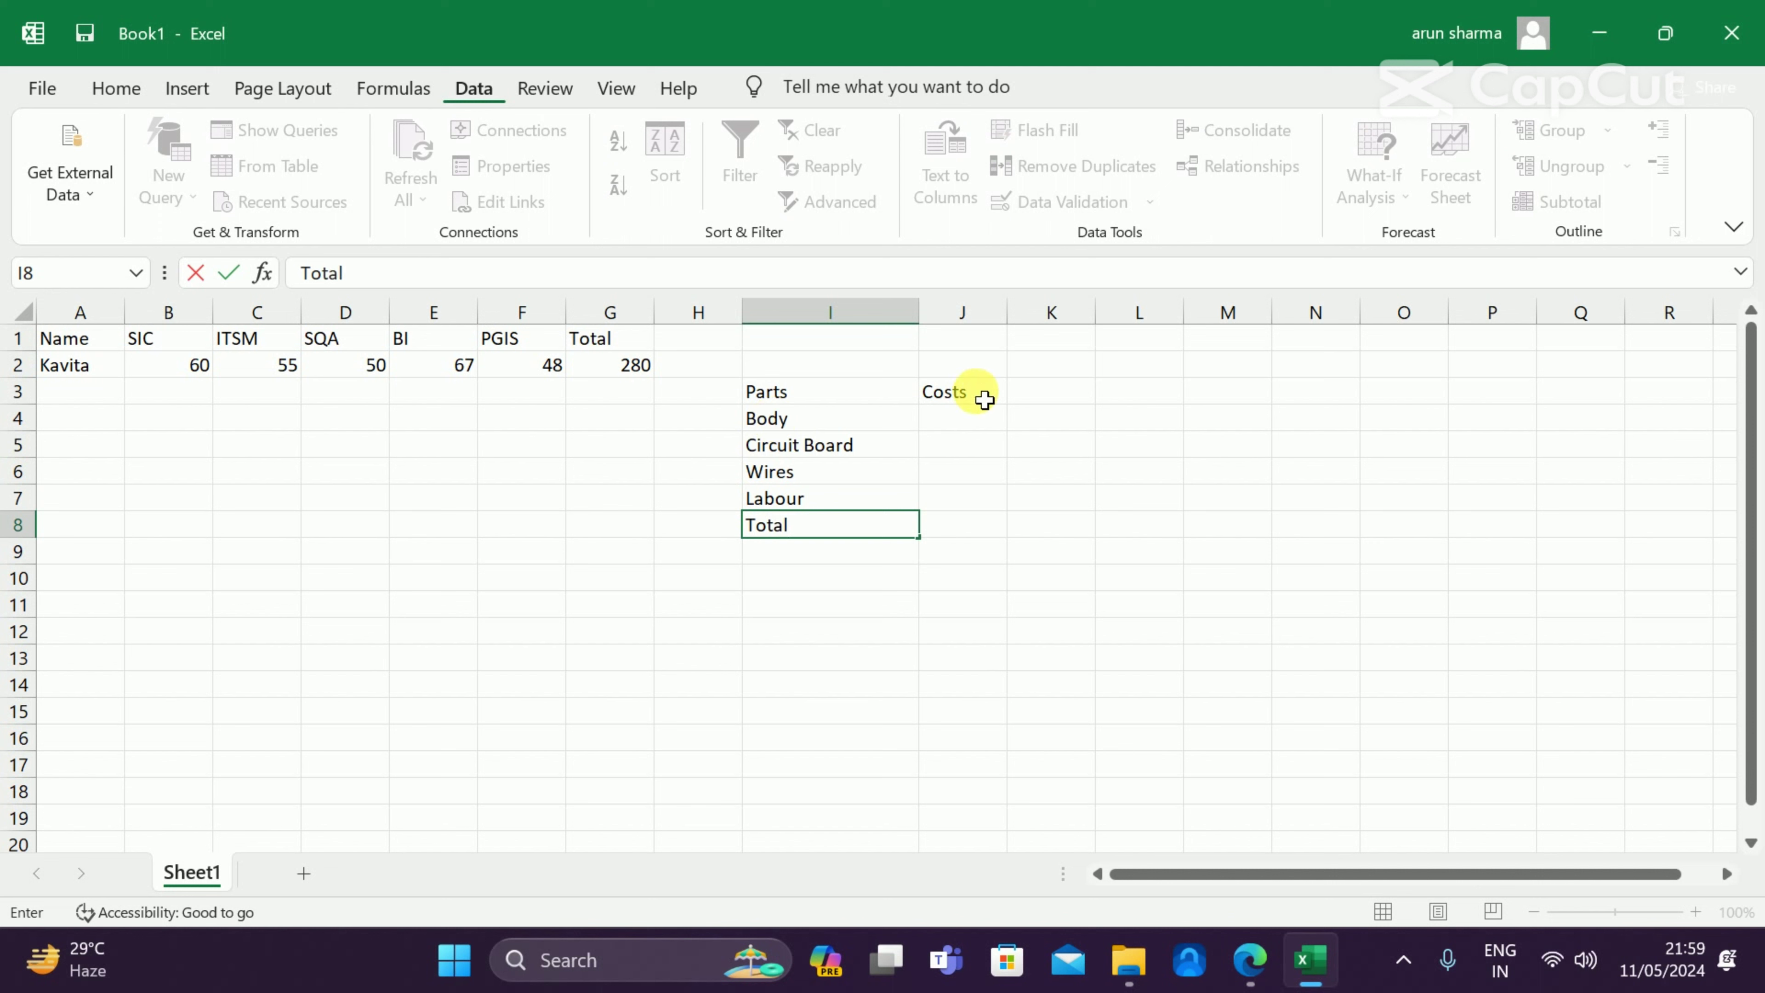
# Enter part costs 10, 18, 9 and 7 in J4:J7
pyautogui.click(943, 428)
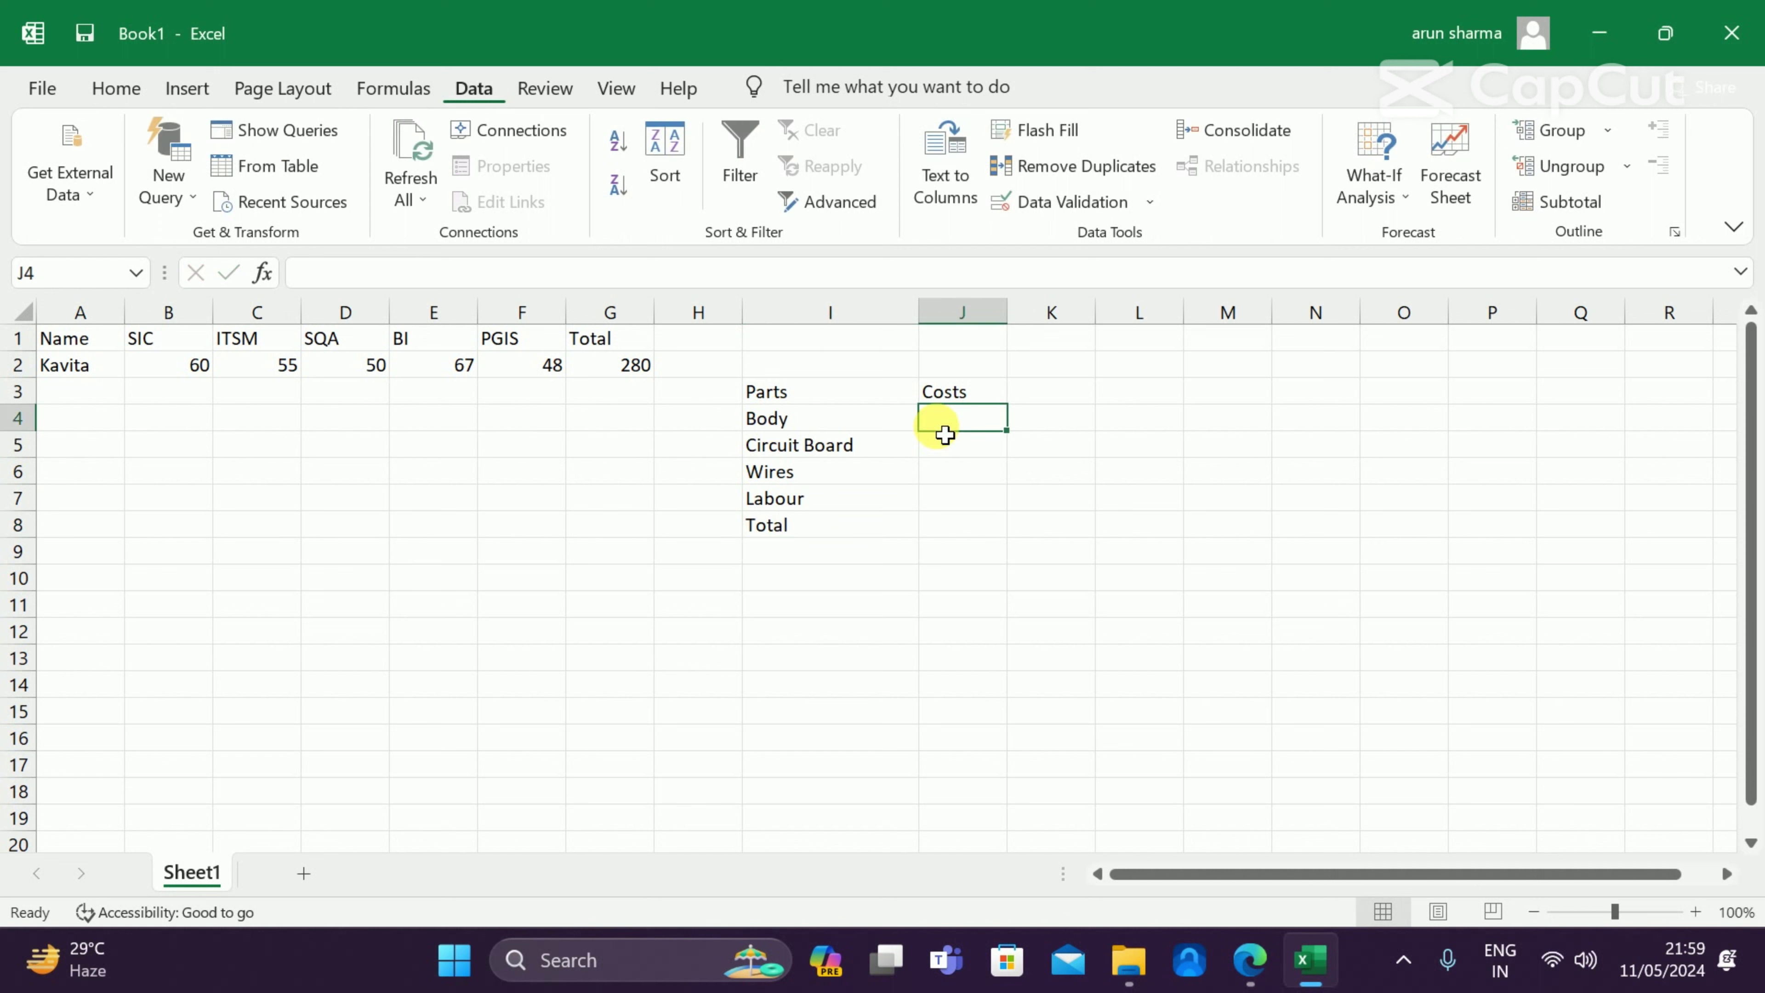
pyautogui.write('10')
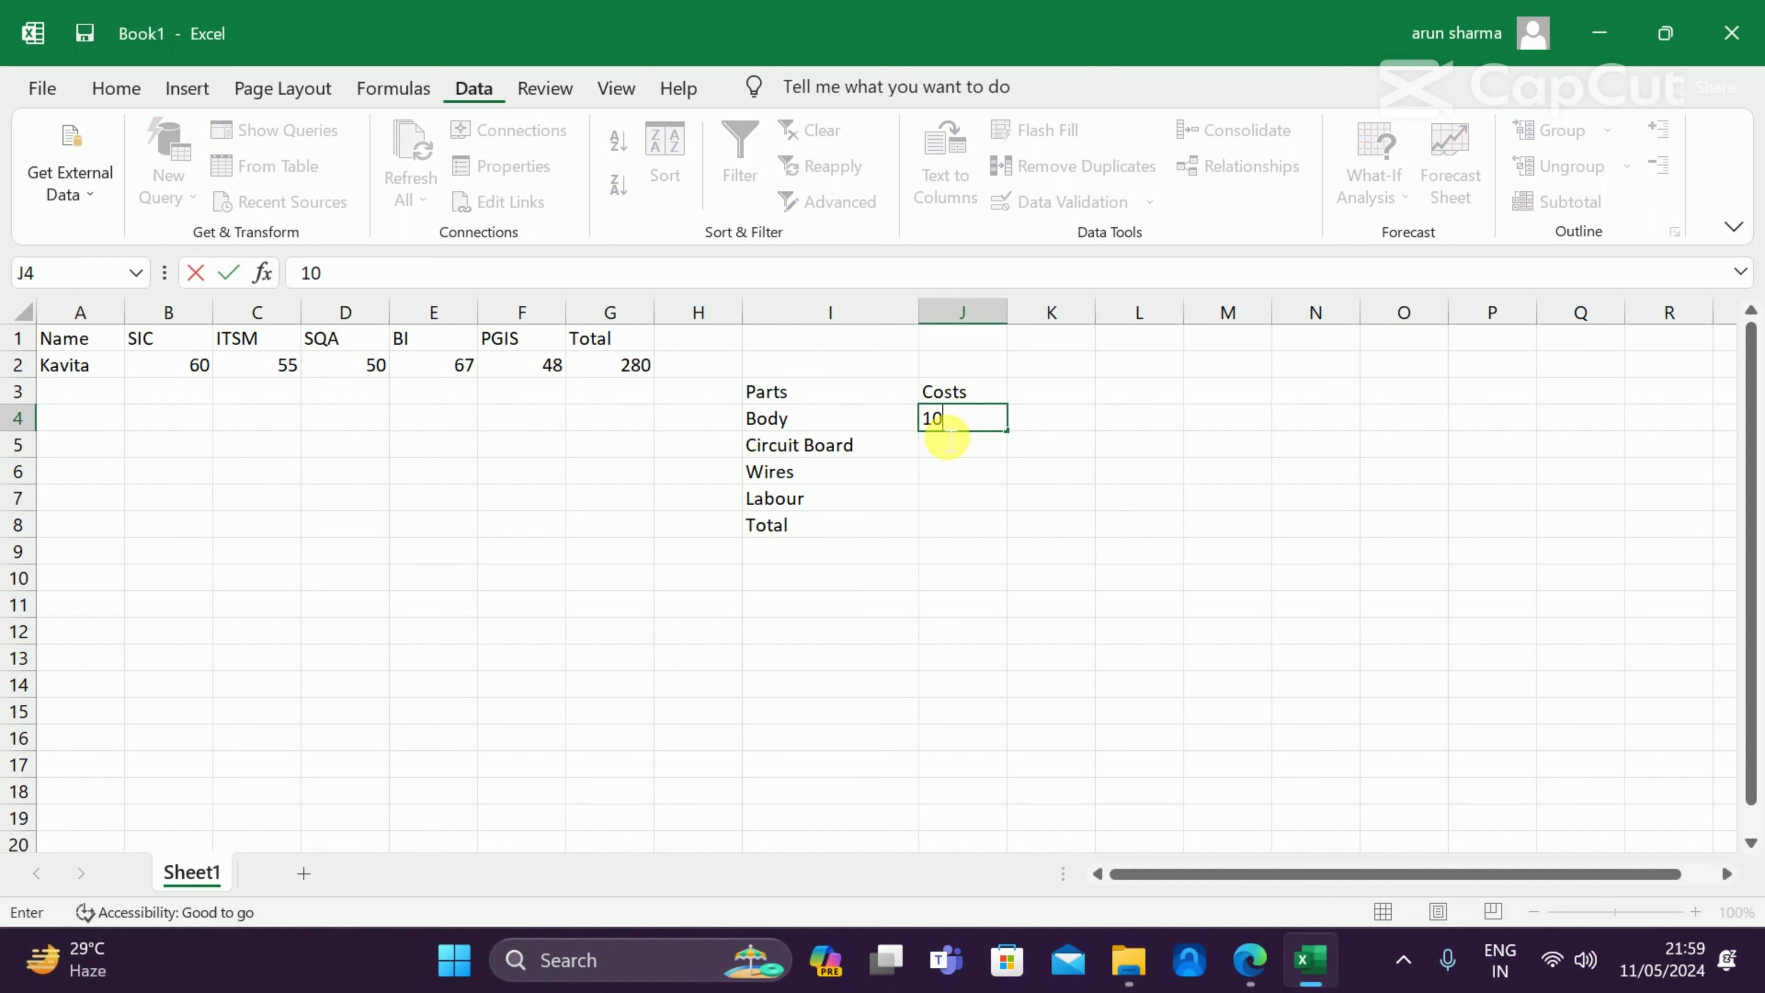
pyautogui.press('Return')
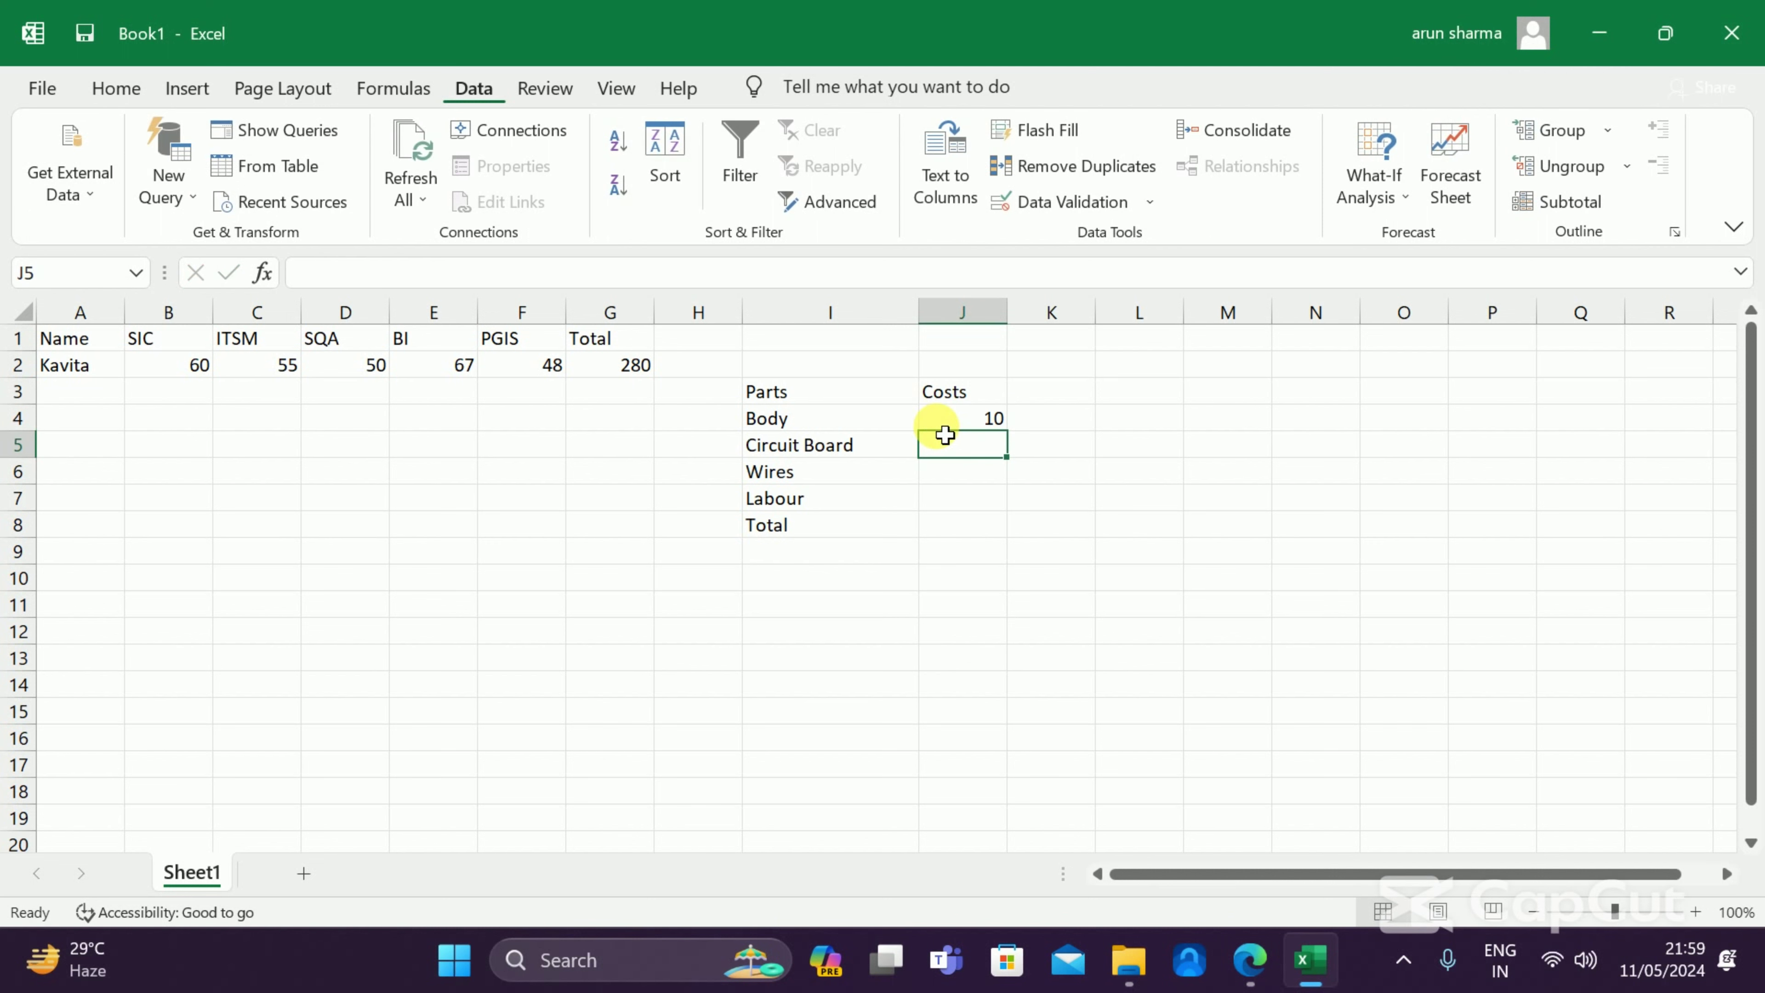
pyautogui.write('18')
pyautogui.press('Return')
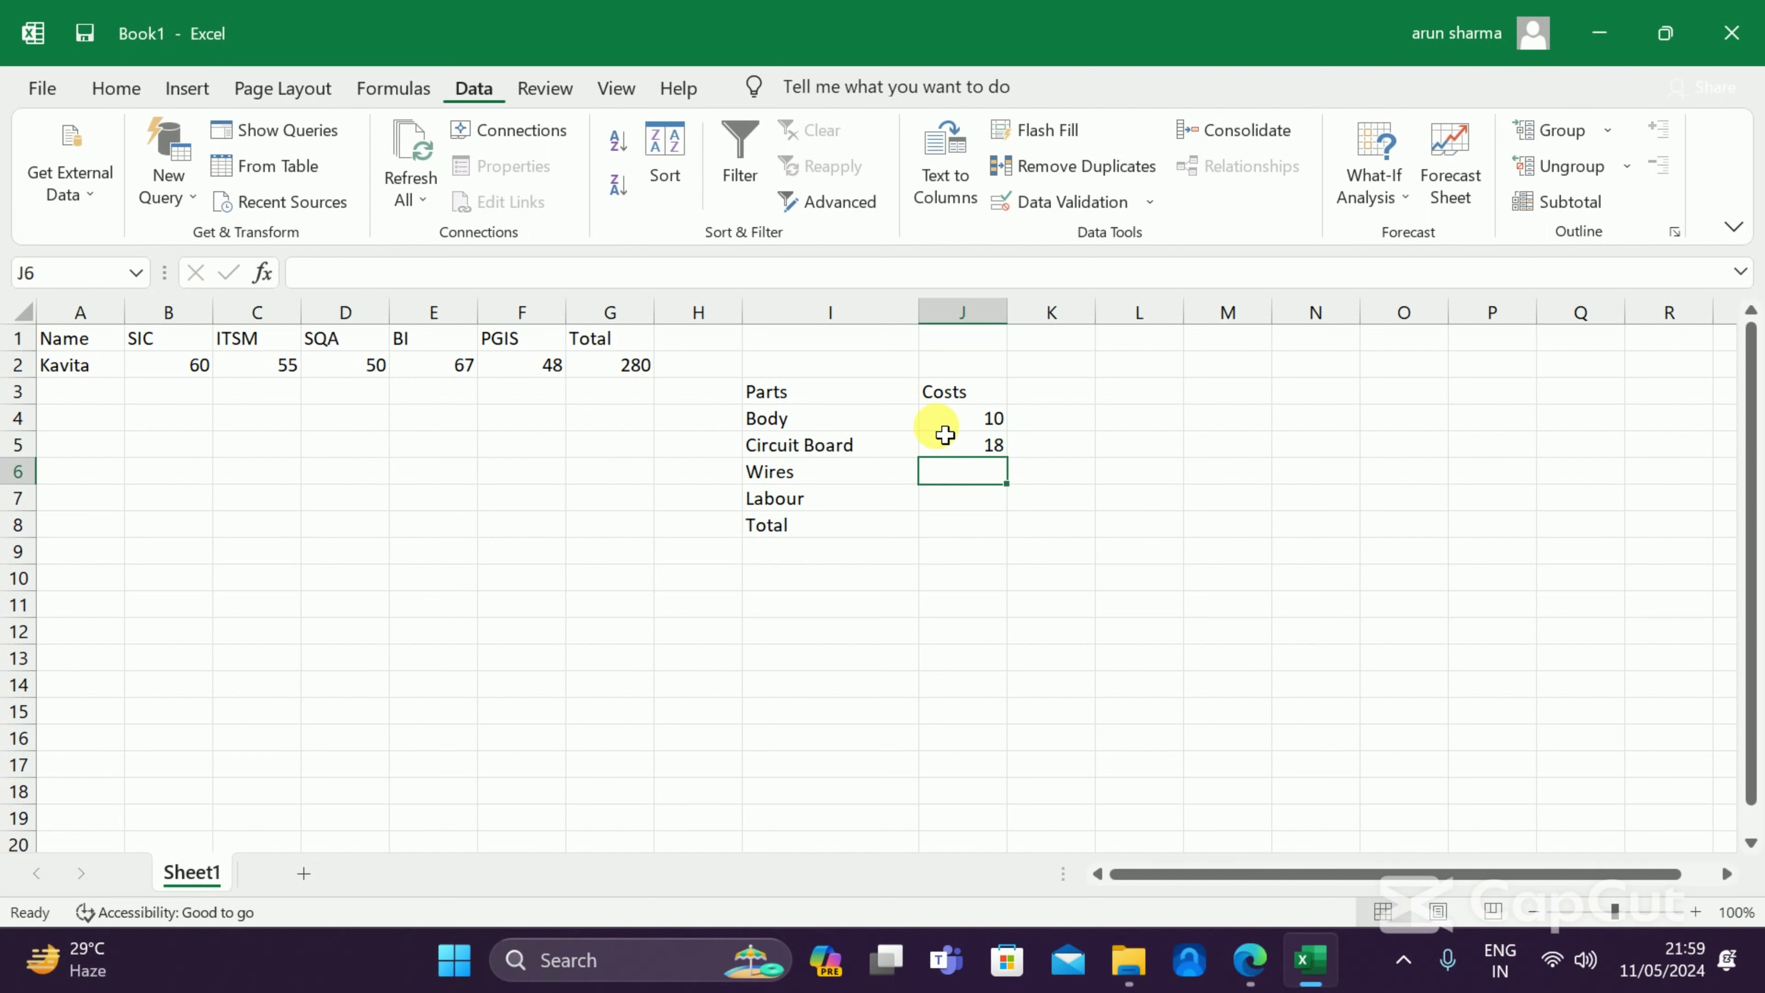
pyautogui.write('9')
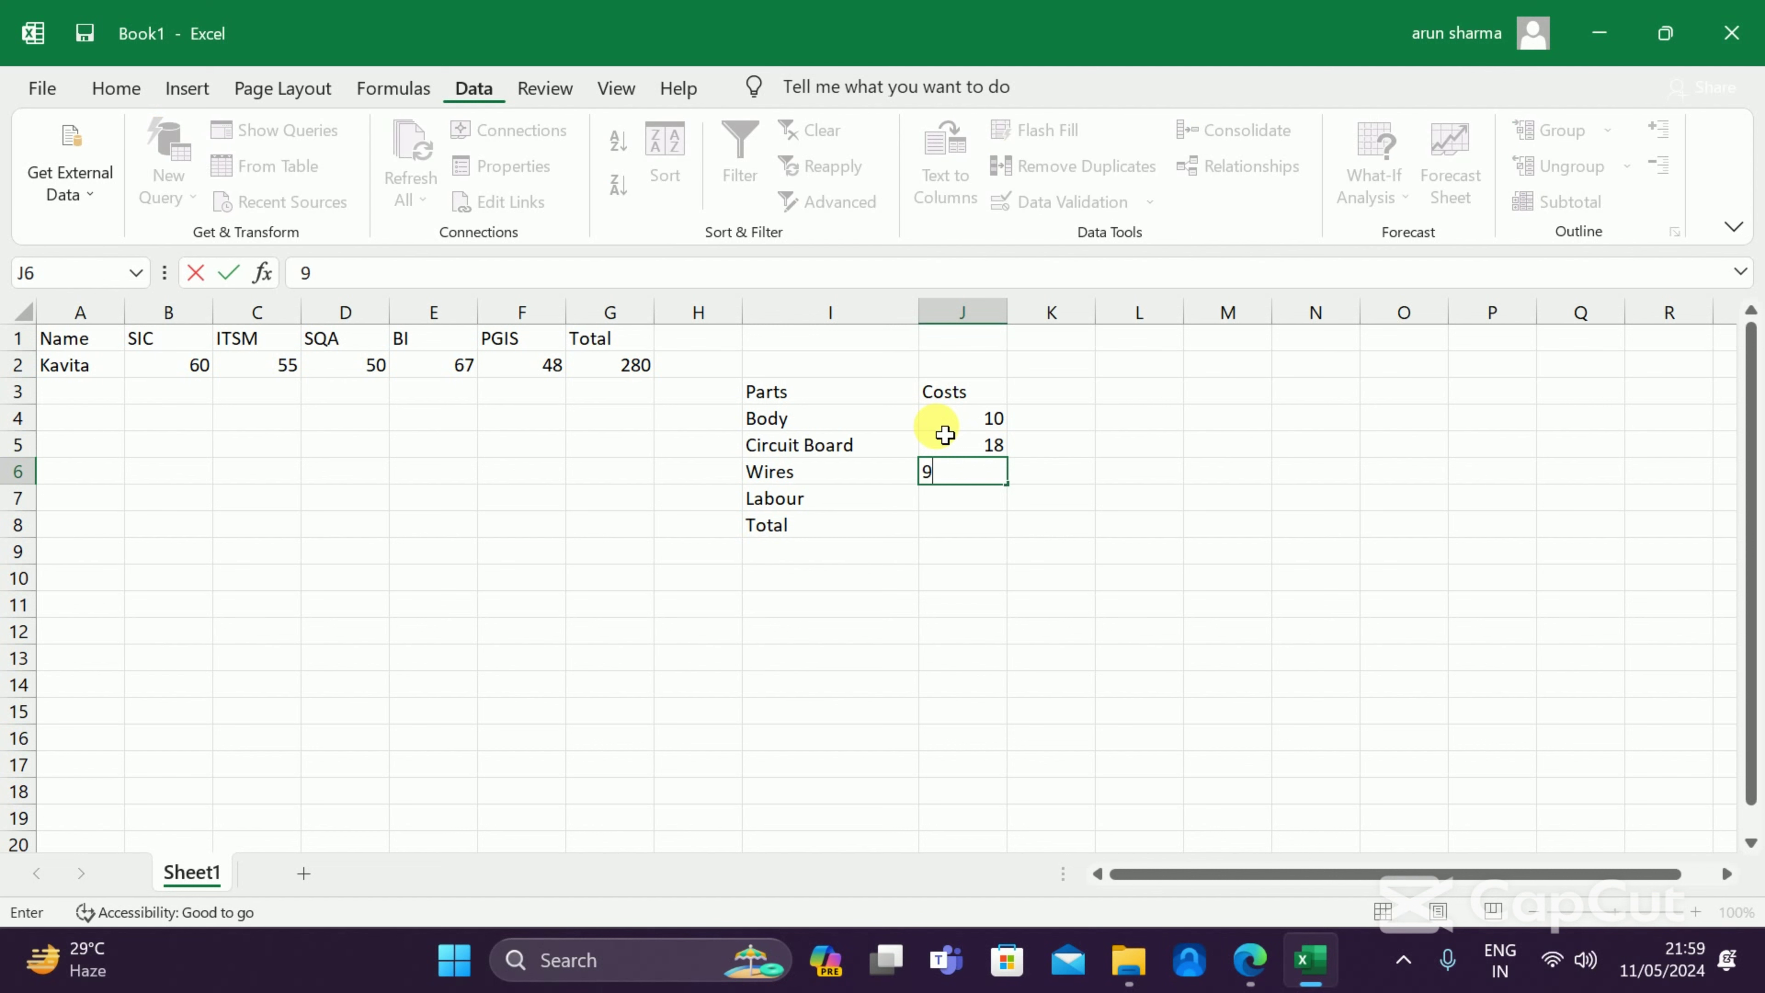
pyautogui.press('Return')
pyautogui.write('7')
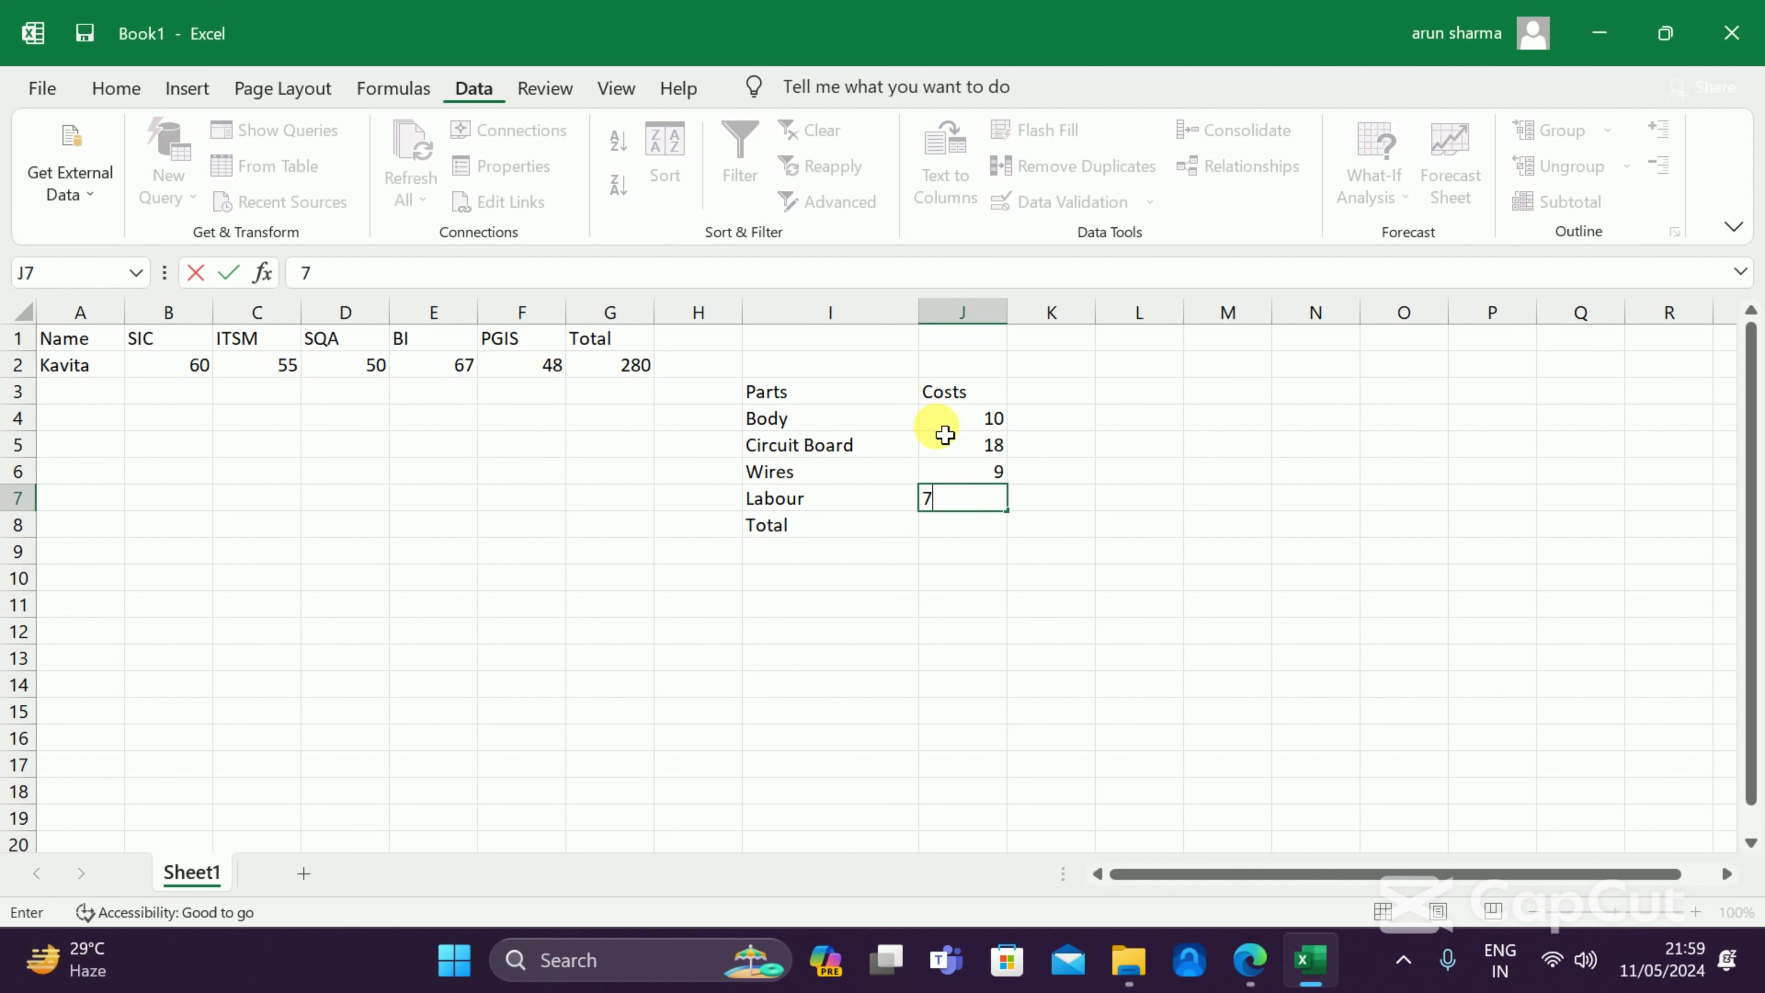
pyautogui.press('Return')
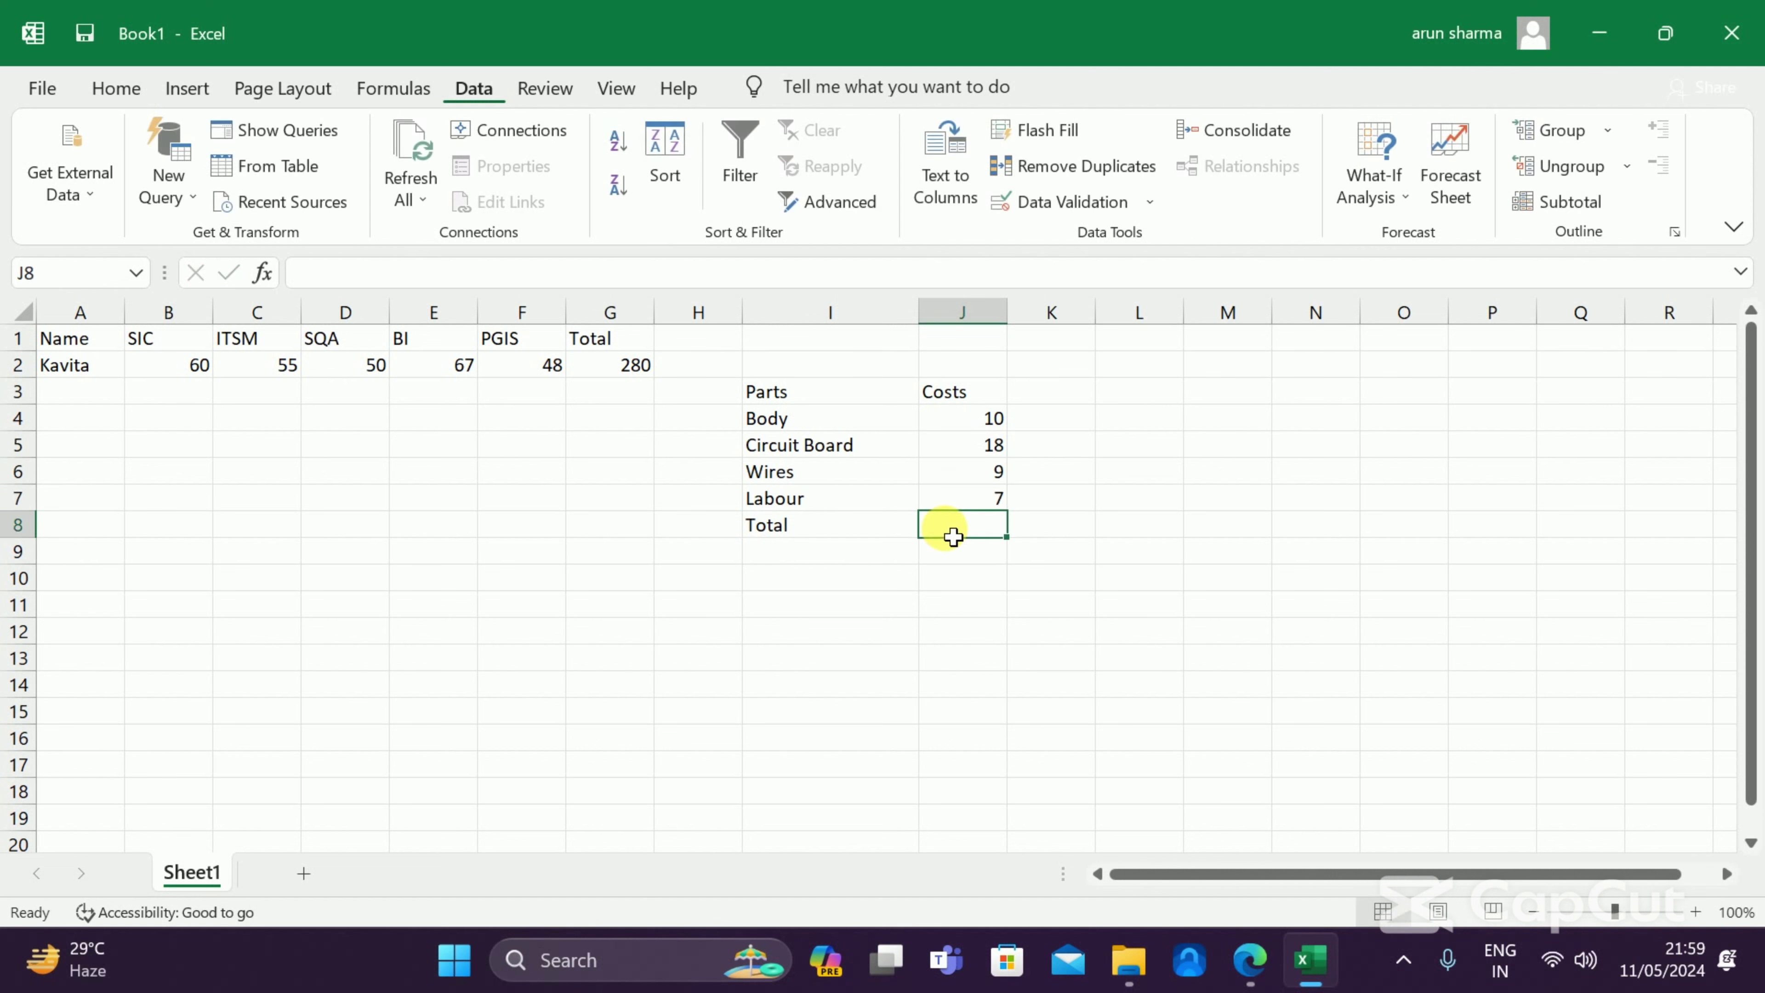
# Total the costs in J8 with =SUM(J4:J7), giving 44
pyautogui.write('=su')
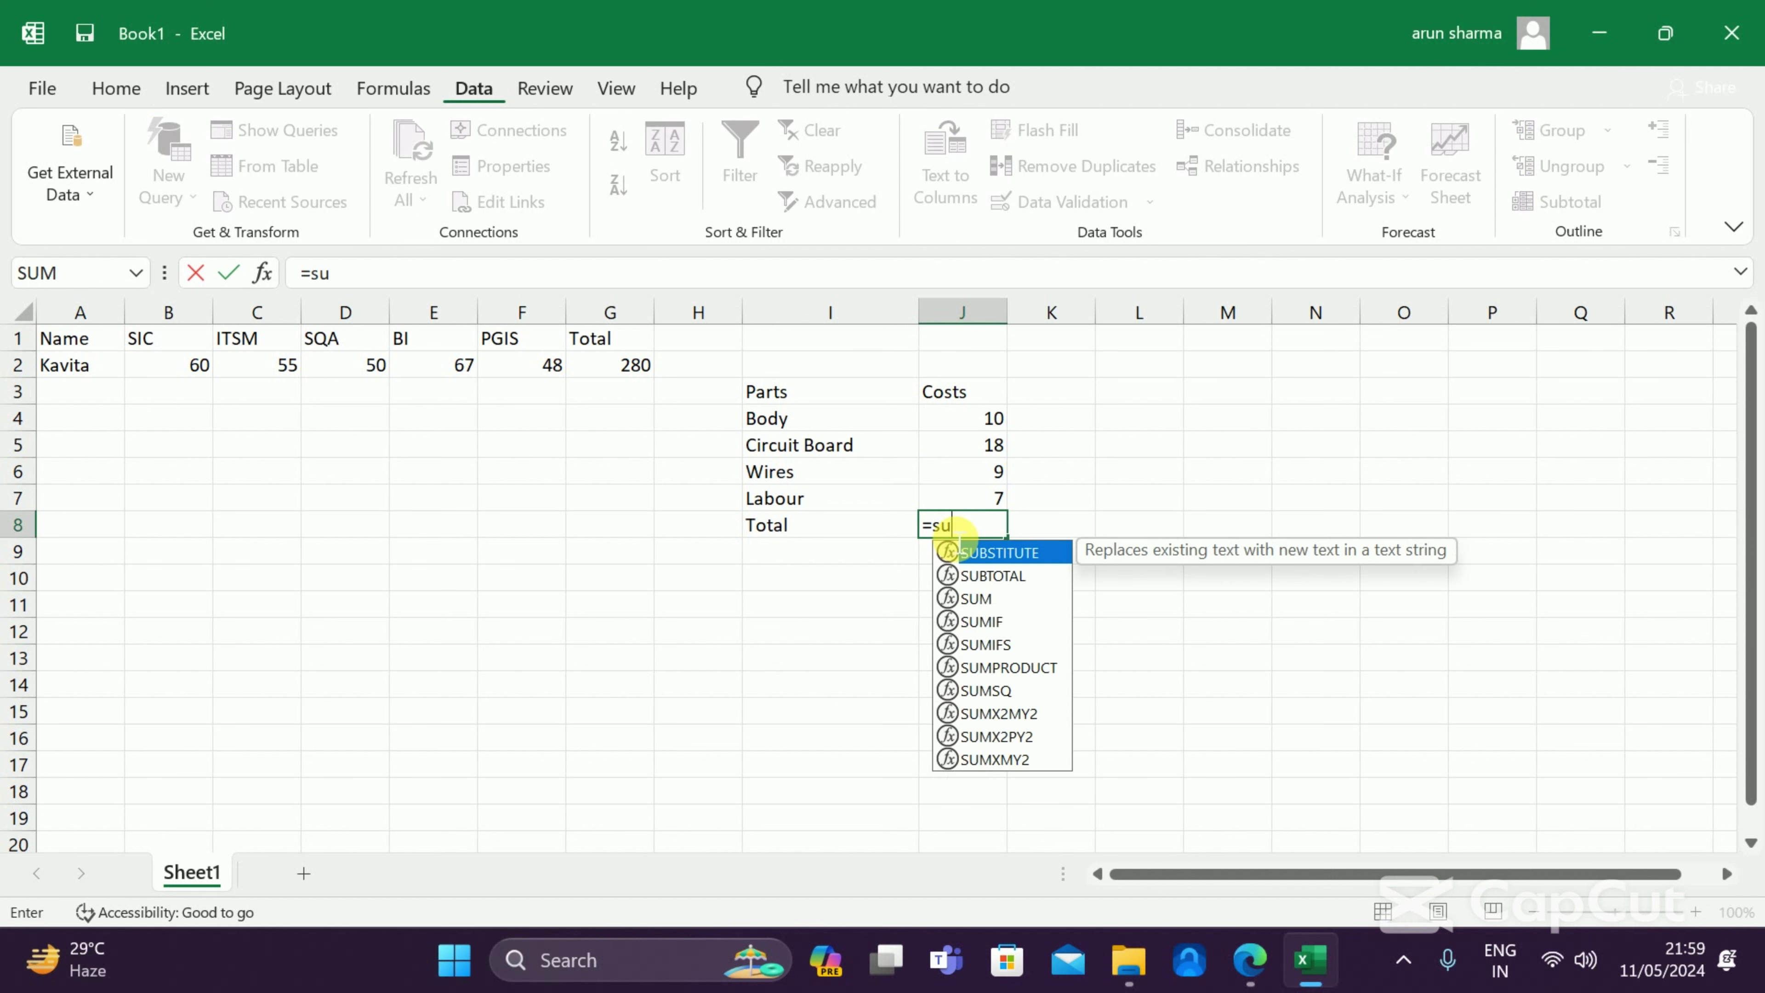
pyautogui.write('m(')
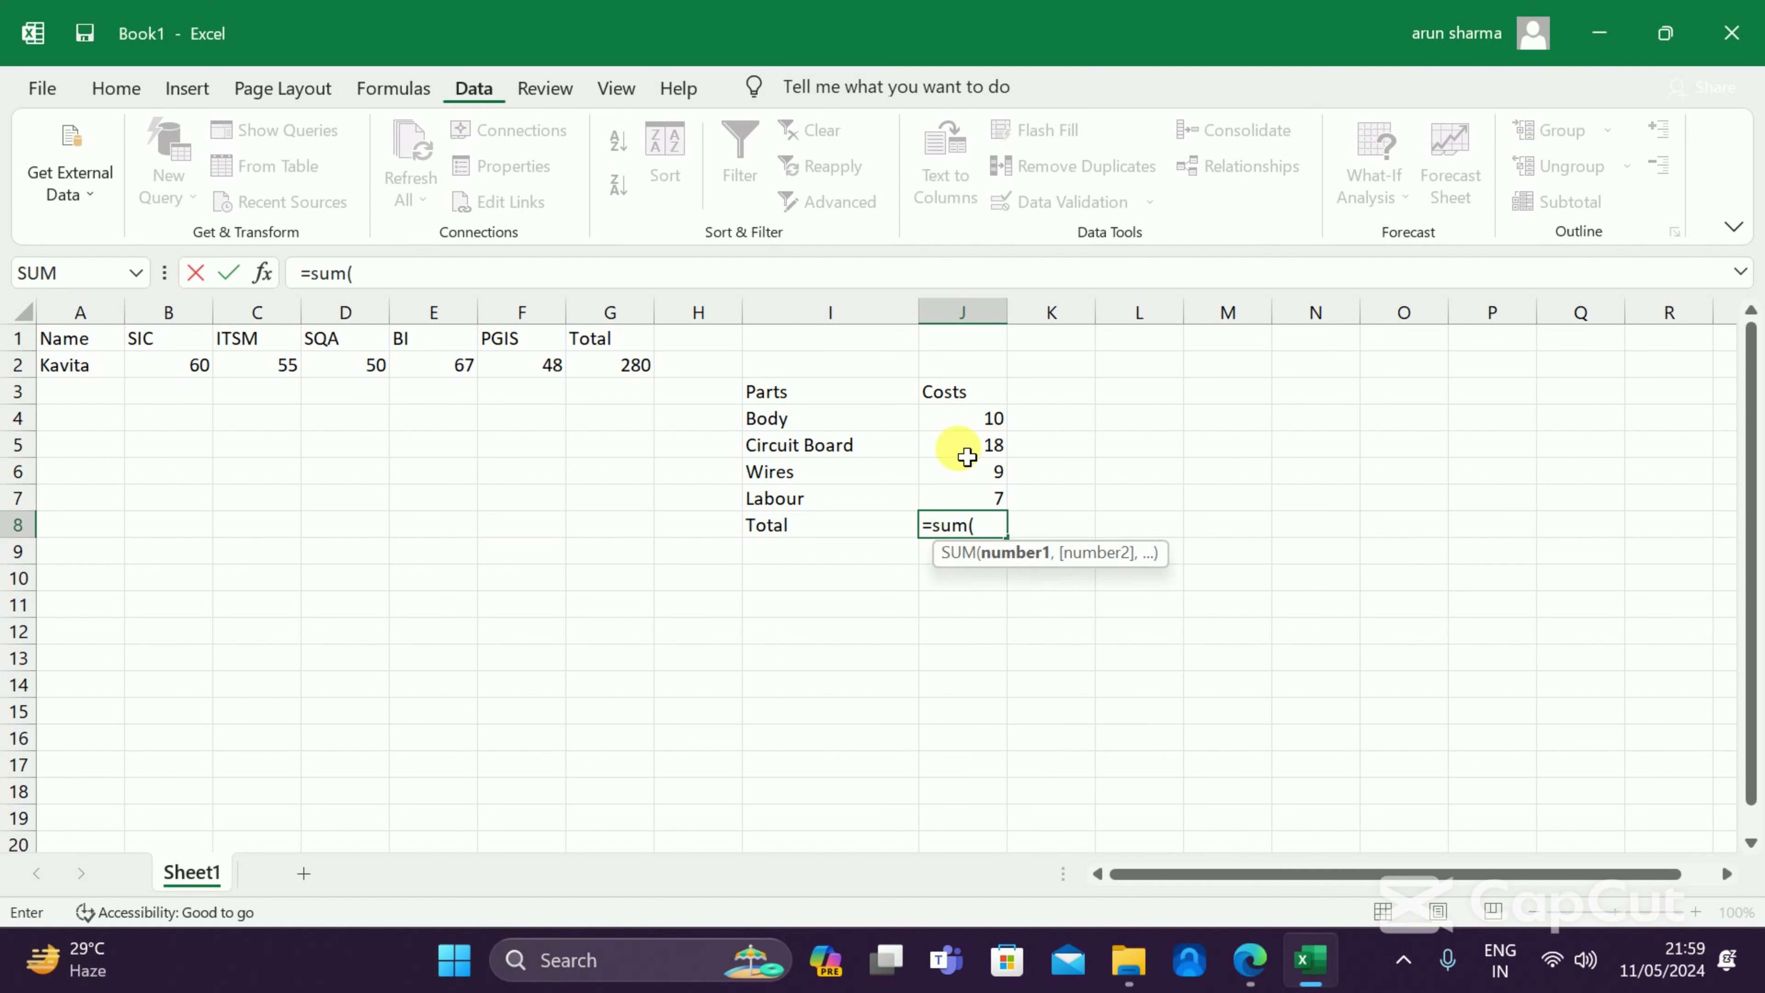
pyautogui.moveTo(969, 418); pyautogui.dragTo(977, 507)
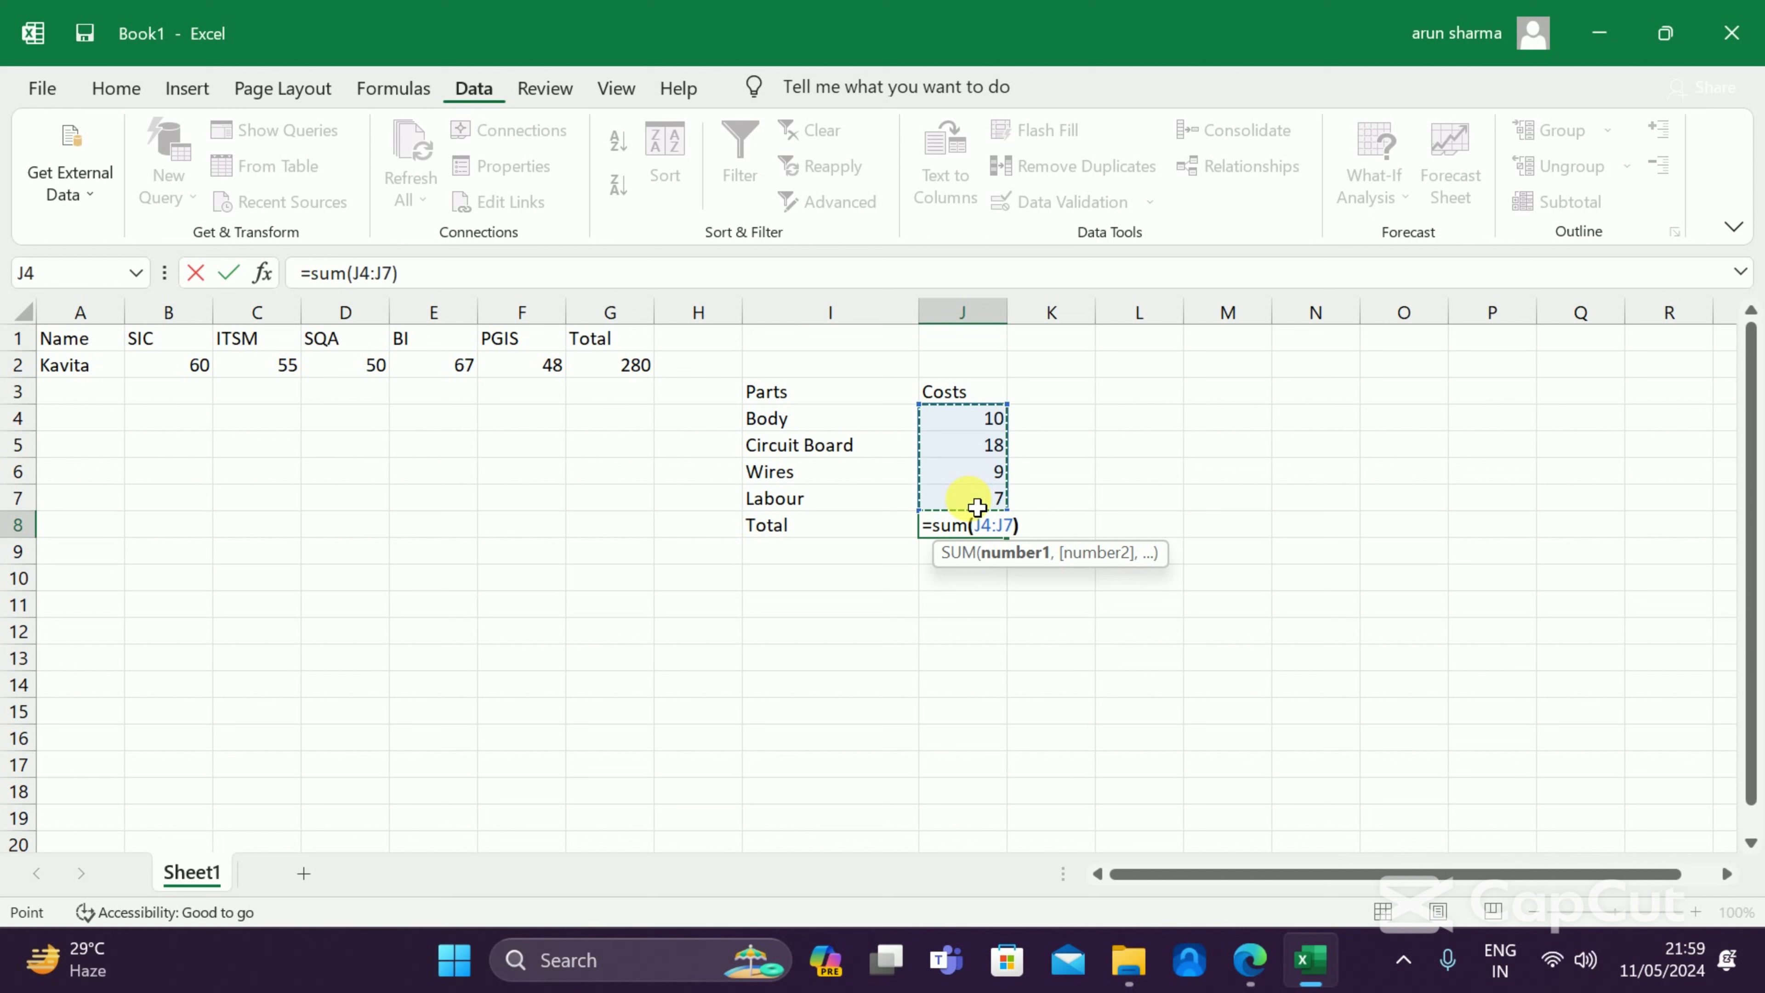
pyautogui.write(')')
pyautogui.press('Return')
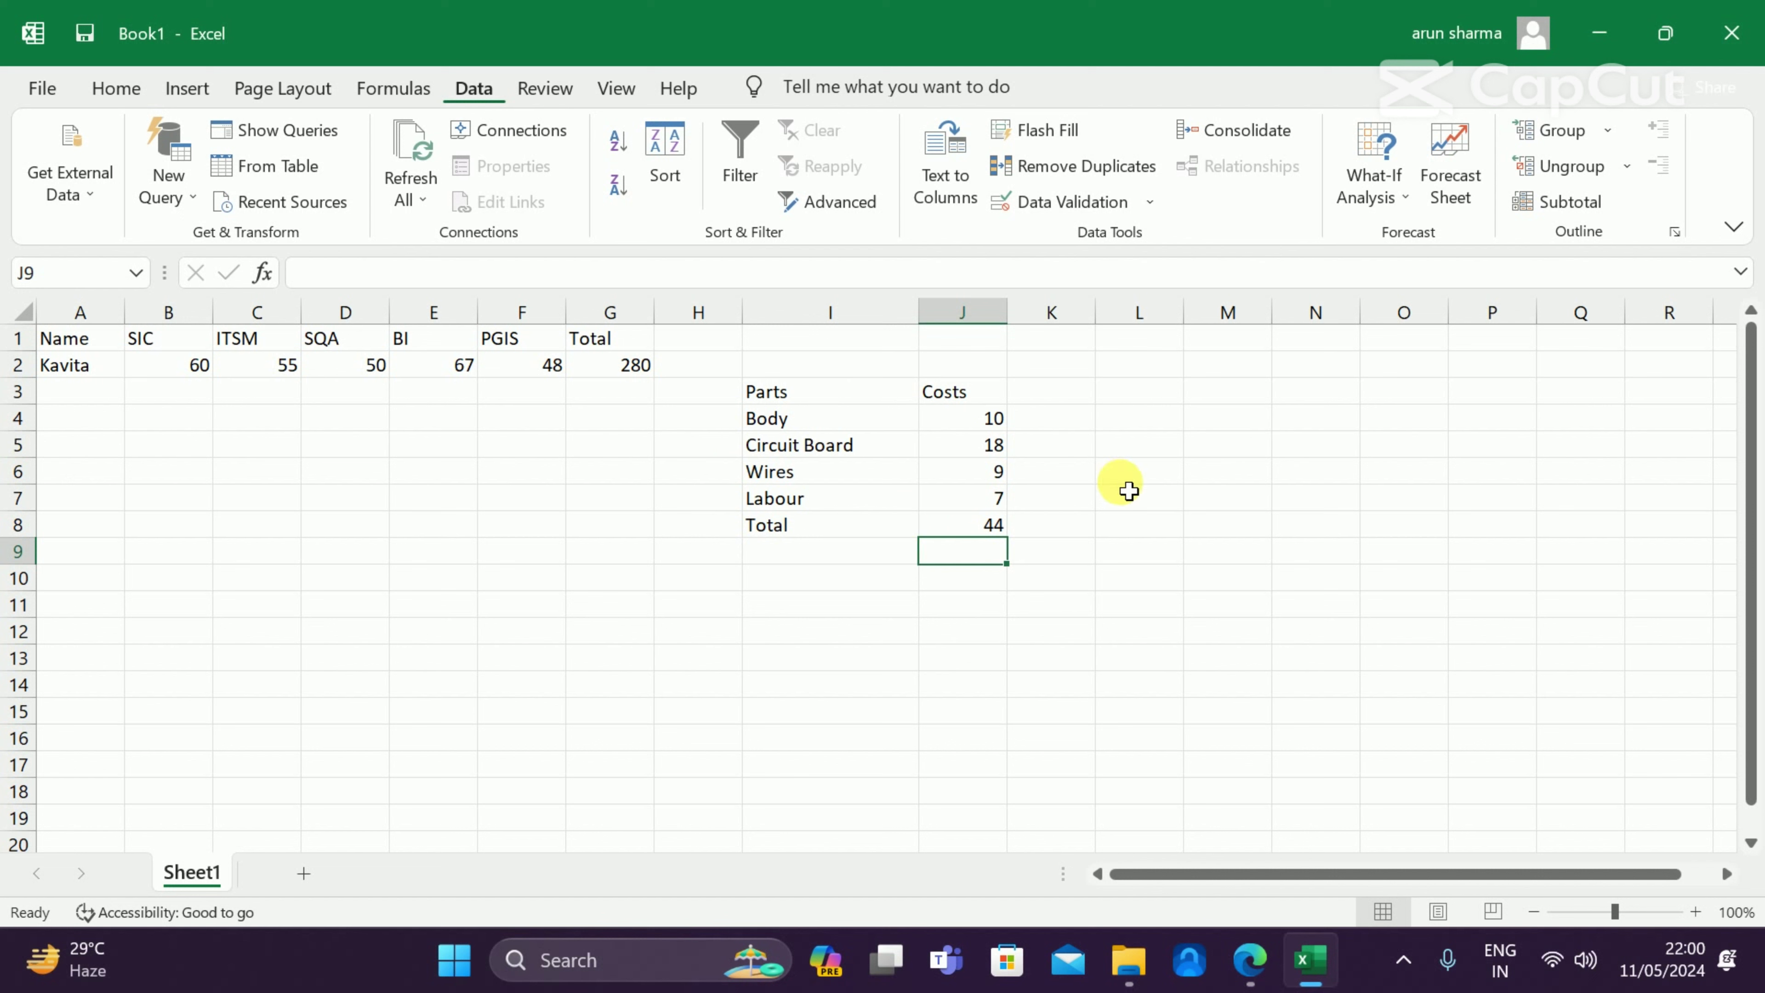
# Add a Scenario Manager scenario named 'present' with changing cells J4:J7
pyautogui.click(1377, 217)
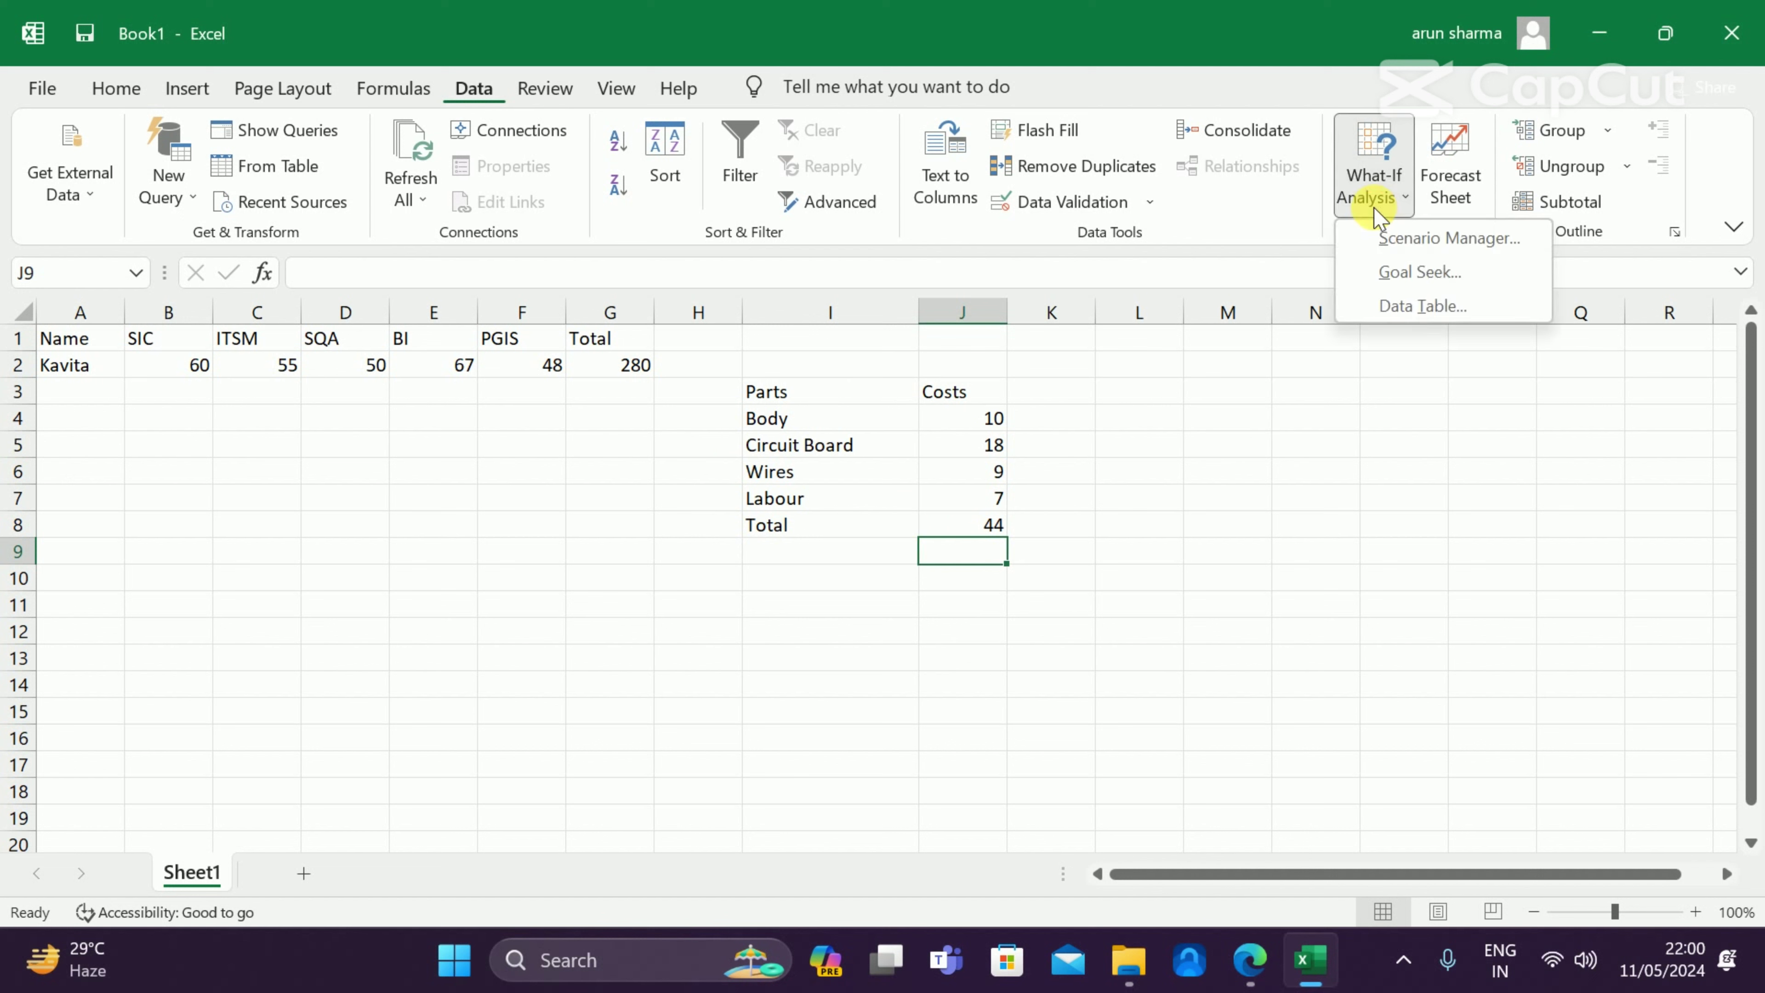
pyautogui.click(1431, 238)
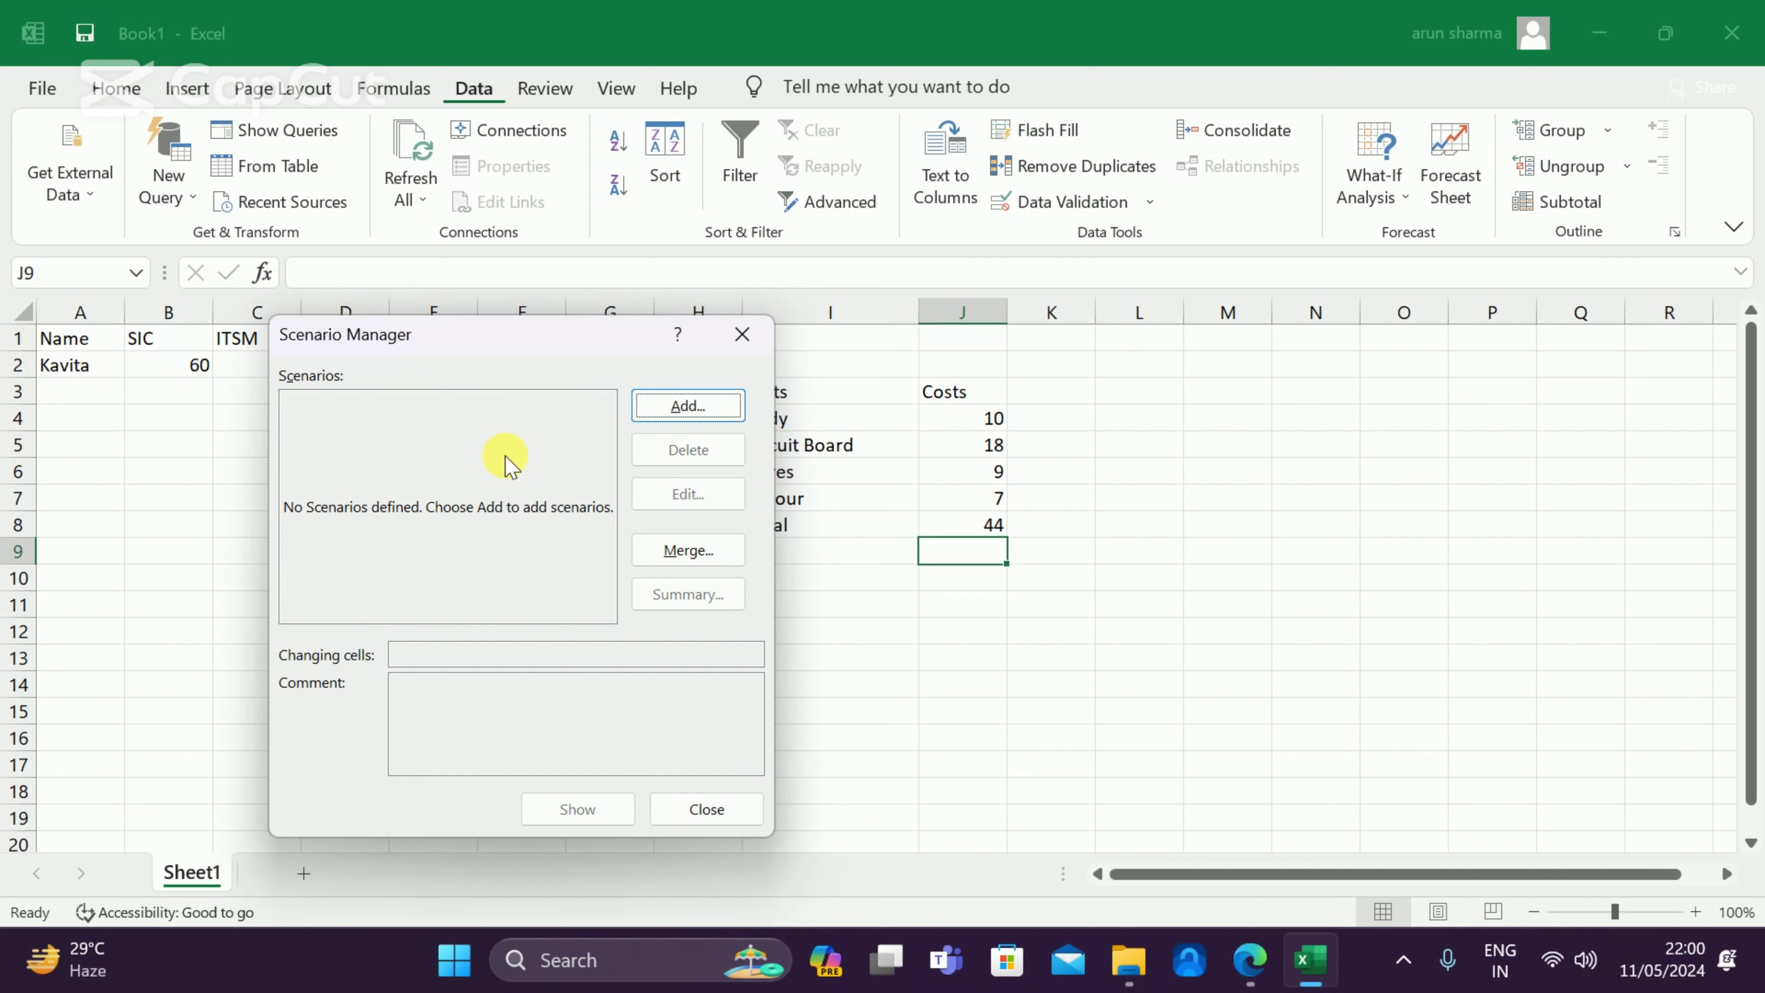
pyautogui.click(721, 410)
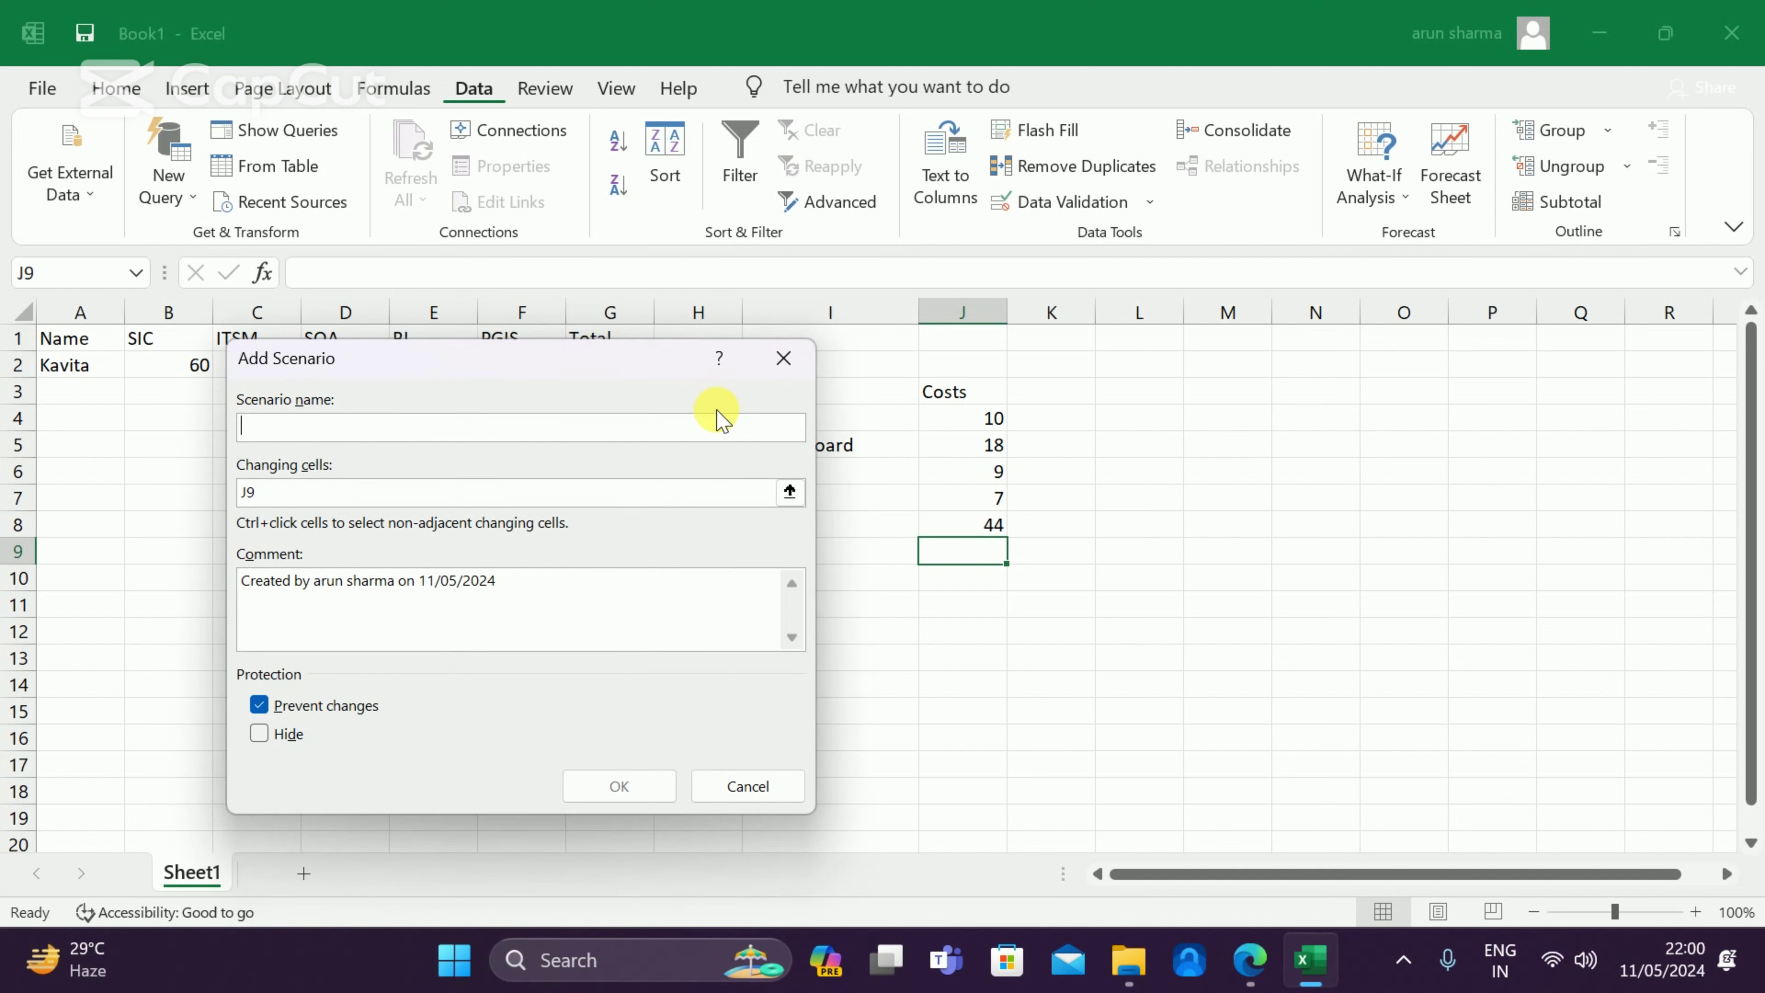
pyautogui.write('h')
pyautogui.press('BackSpace')
pyautogui.write('present')
pyautogui.click(789, 491)
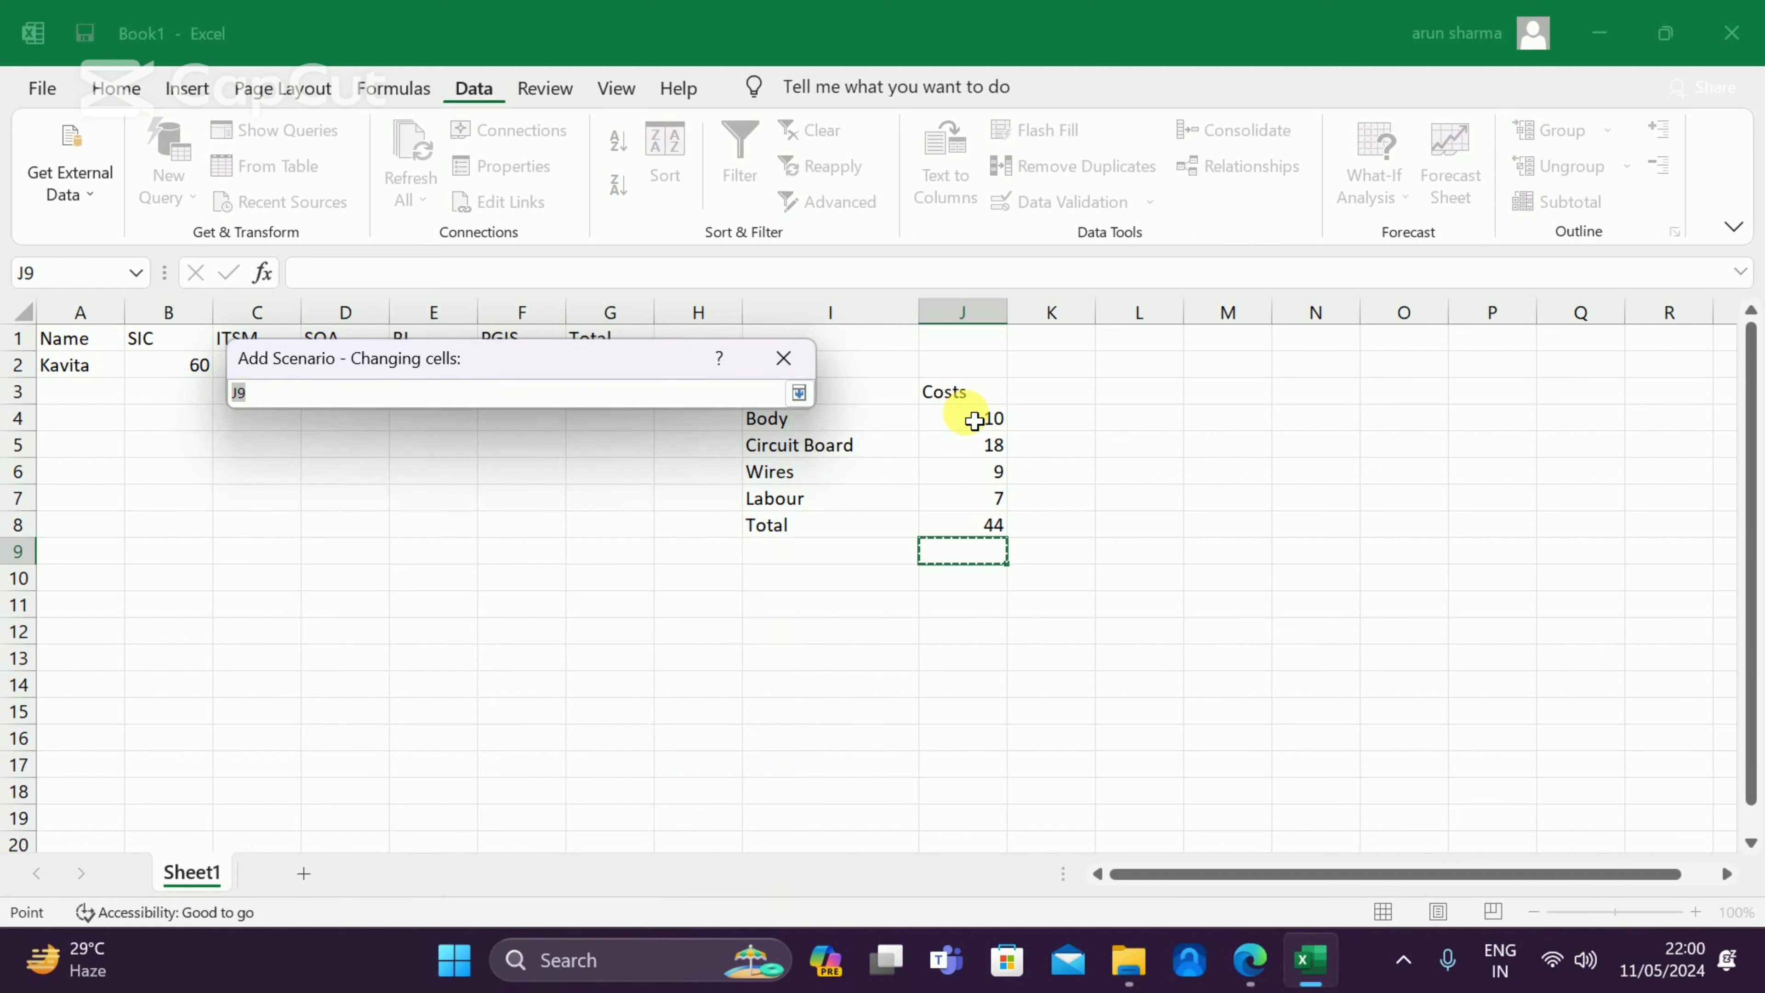
pyautogui.moveTo(969, 416); pyautogui.dragTo(971, 506)
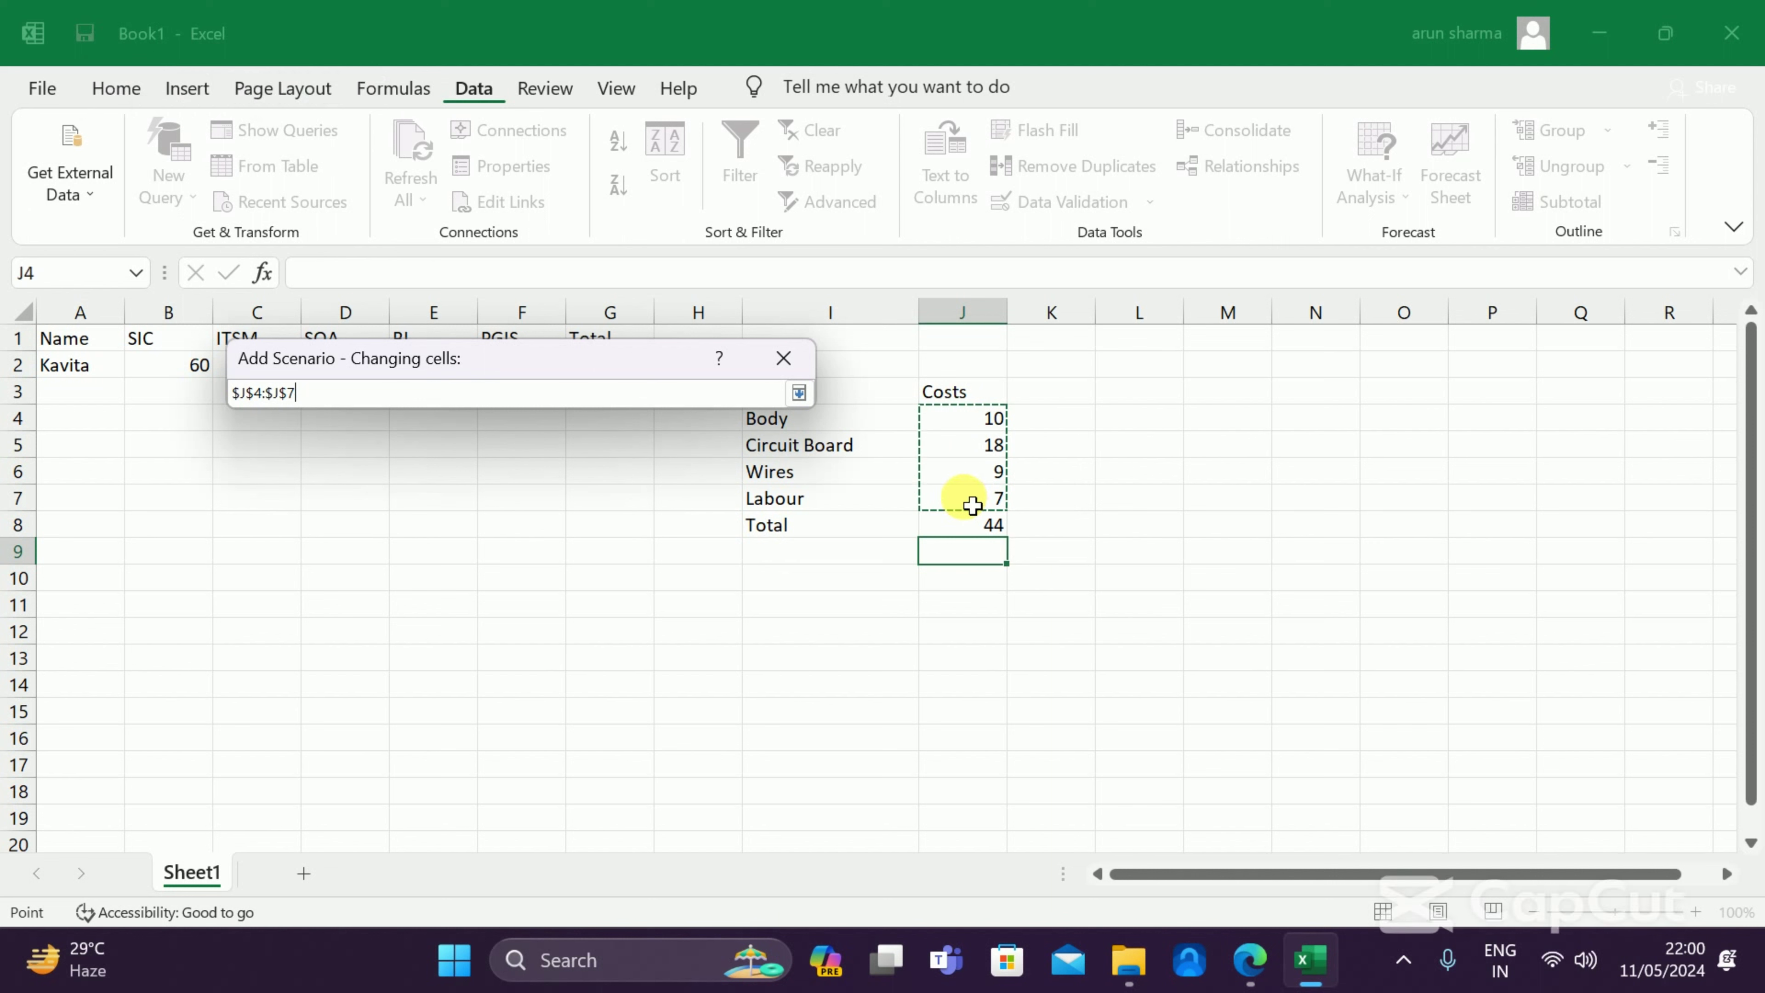
pyautogui.click(799, 392)
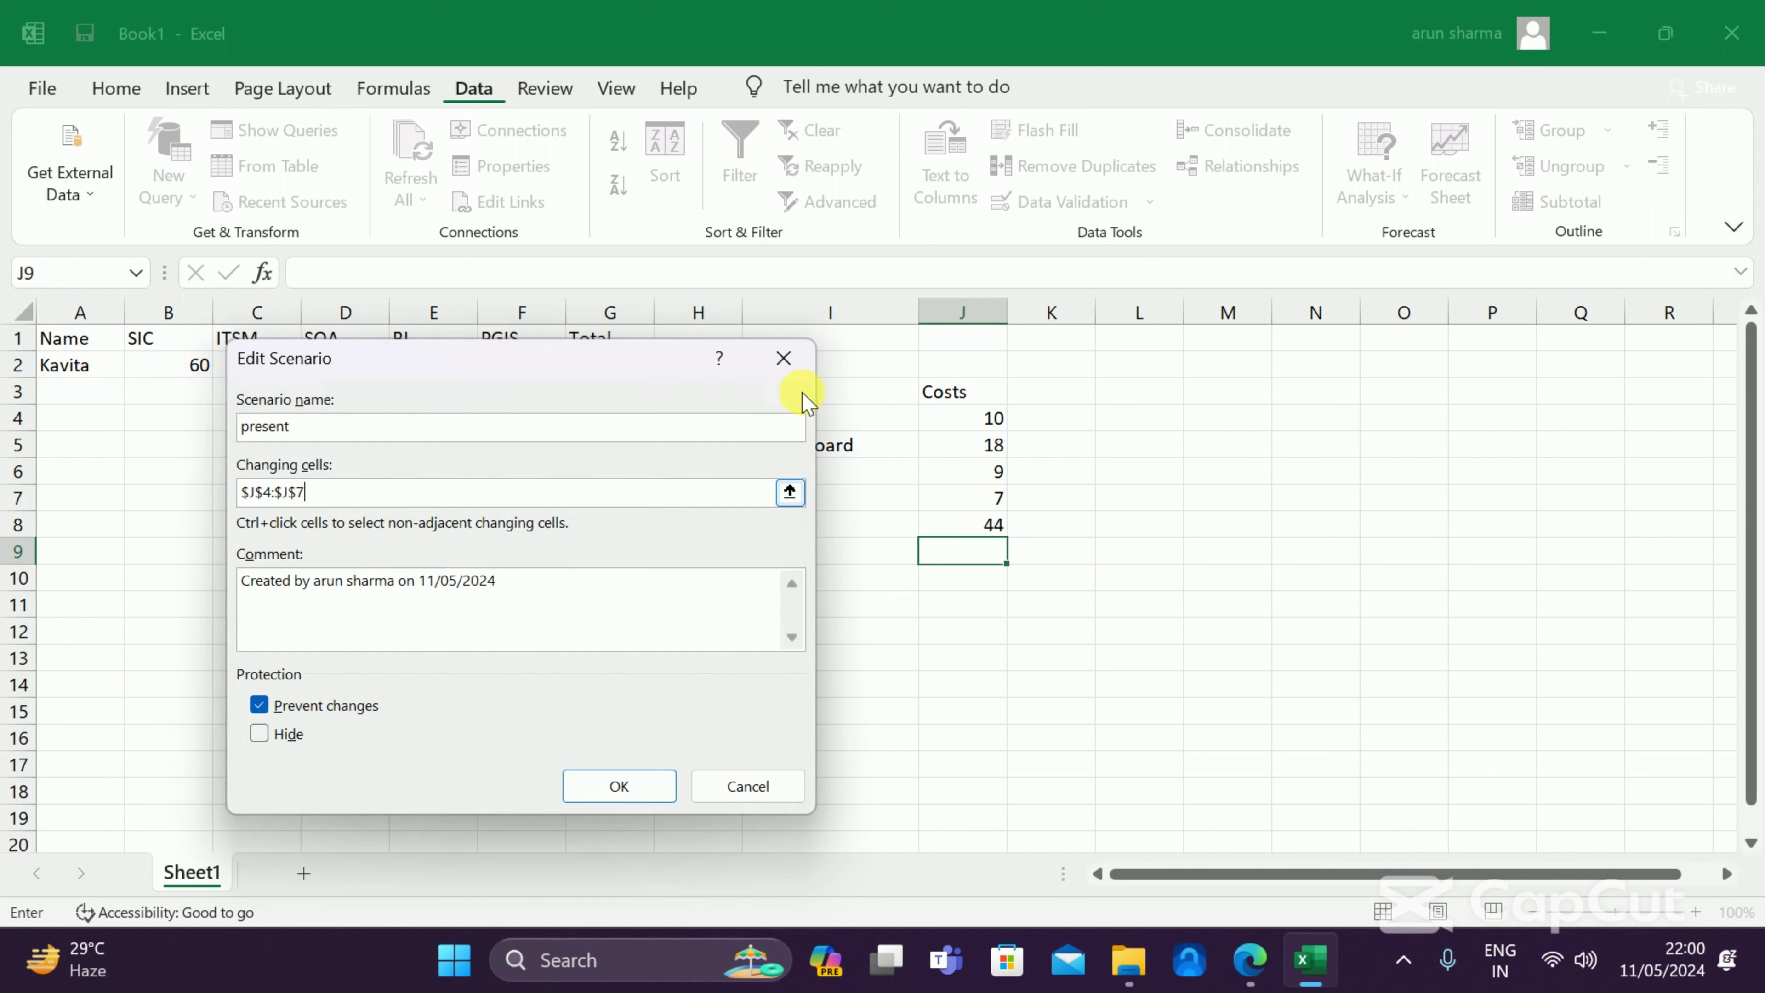
pyautogui.click(640, 784)
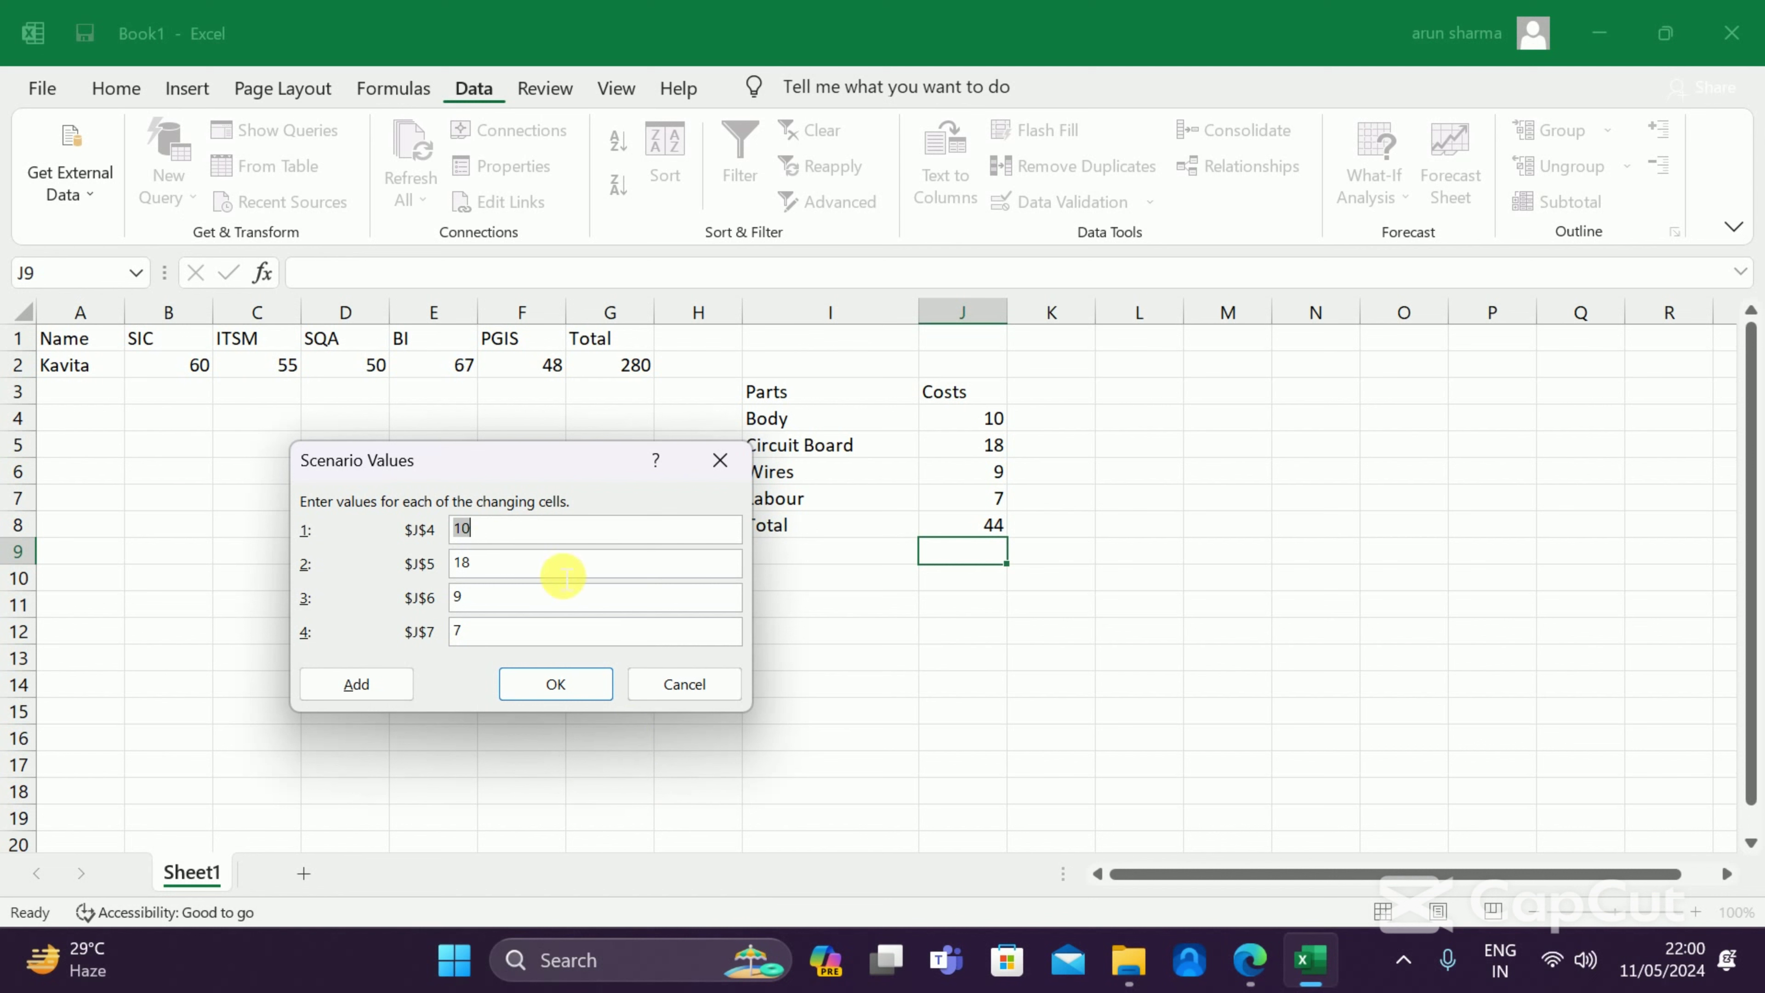
# Save the present scenario and add a new scenario named 'low'
pyautogui.click(341, 685)
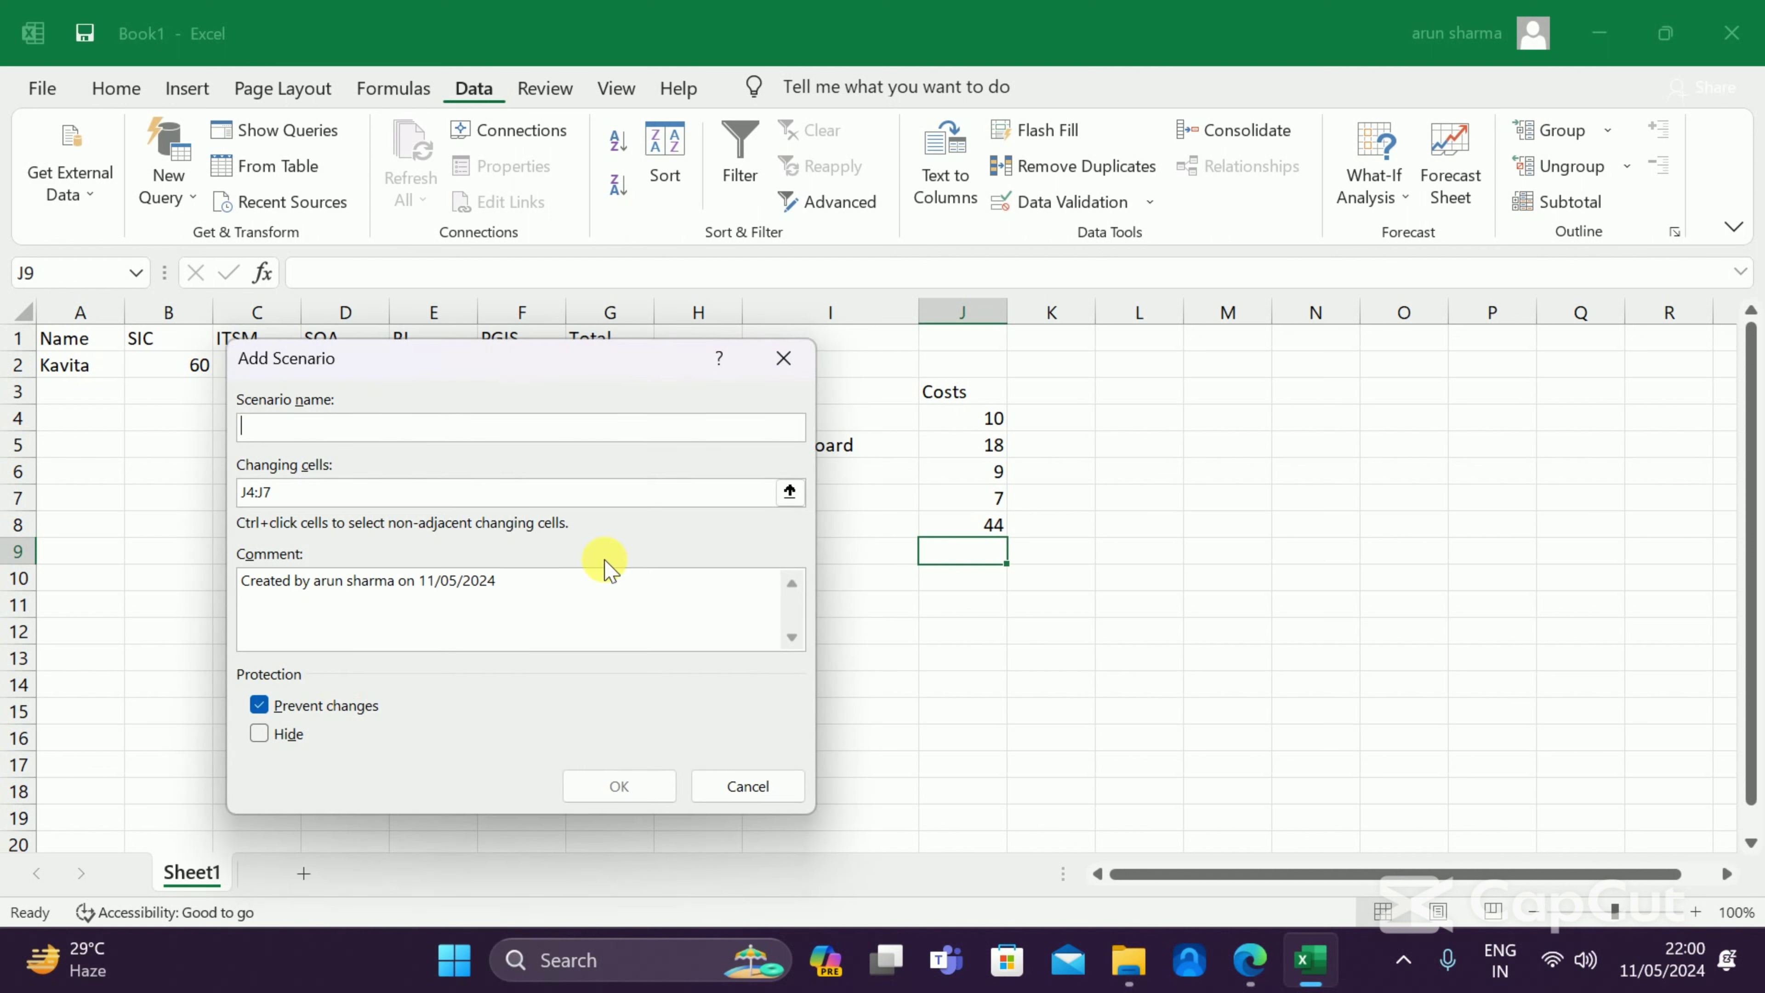
pyautogui.write('low')
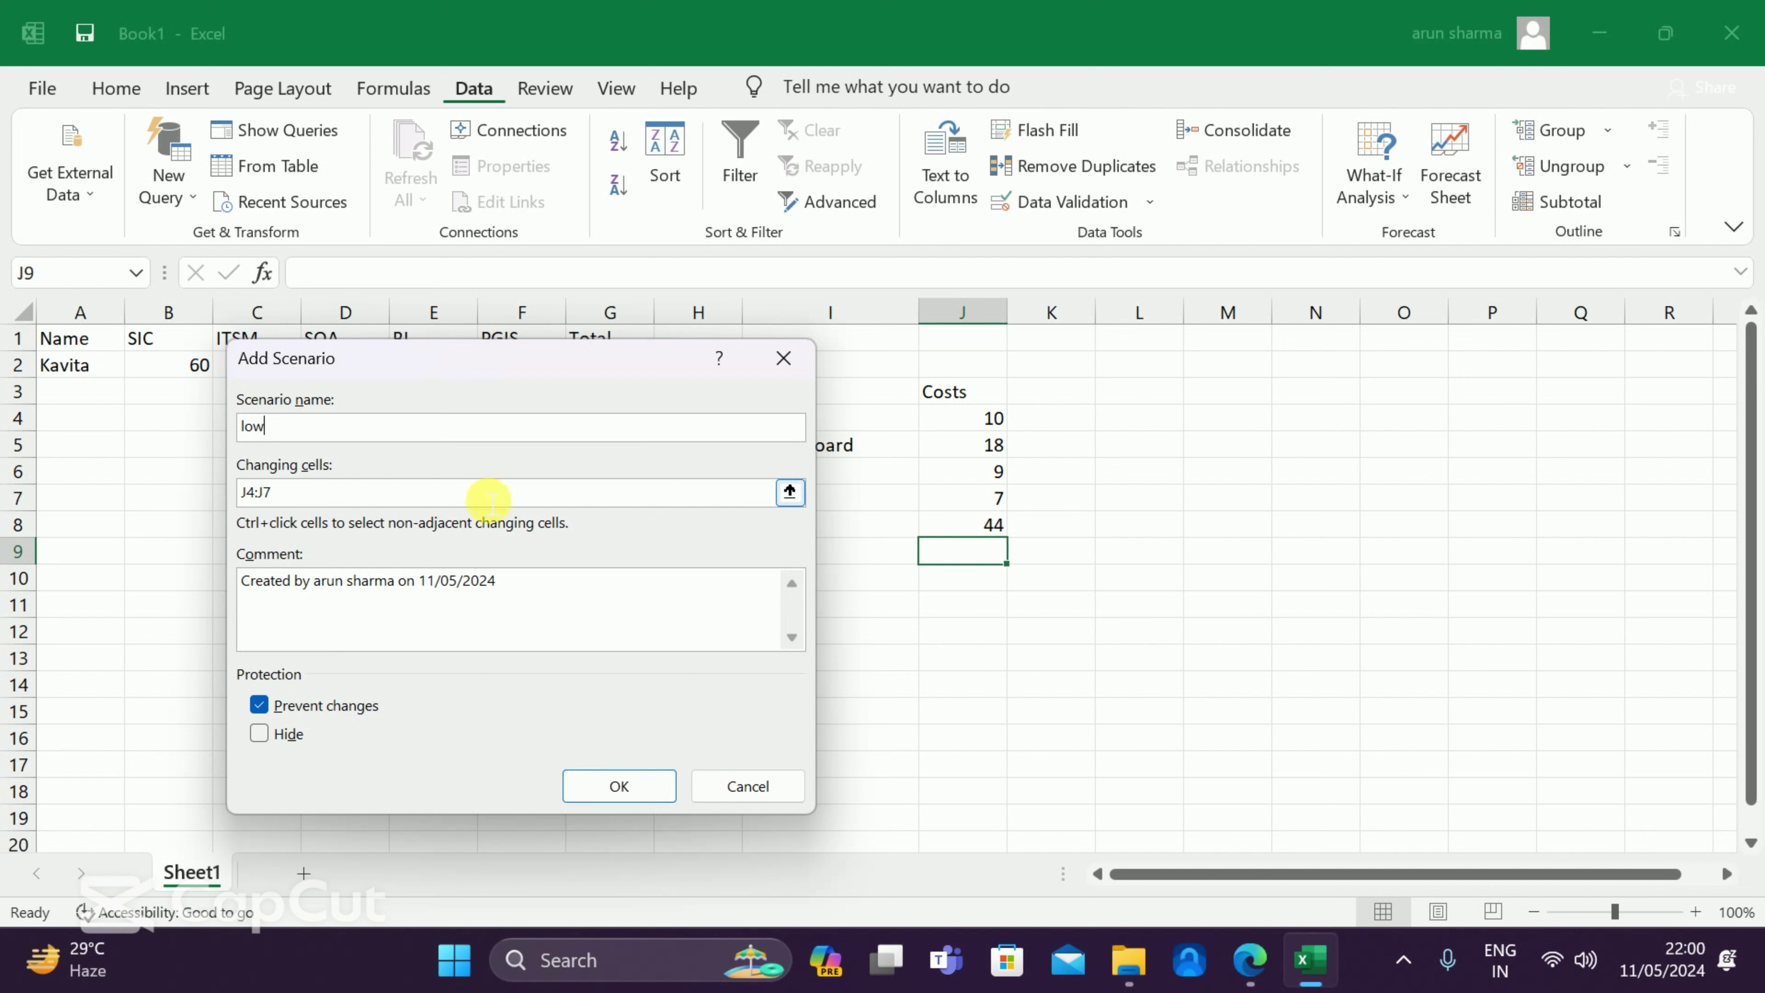
pyautogui.click(628, 785)
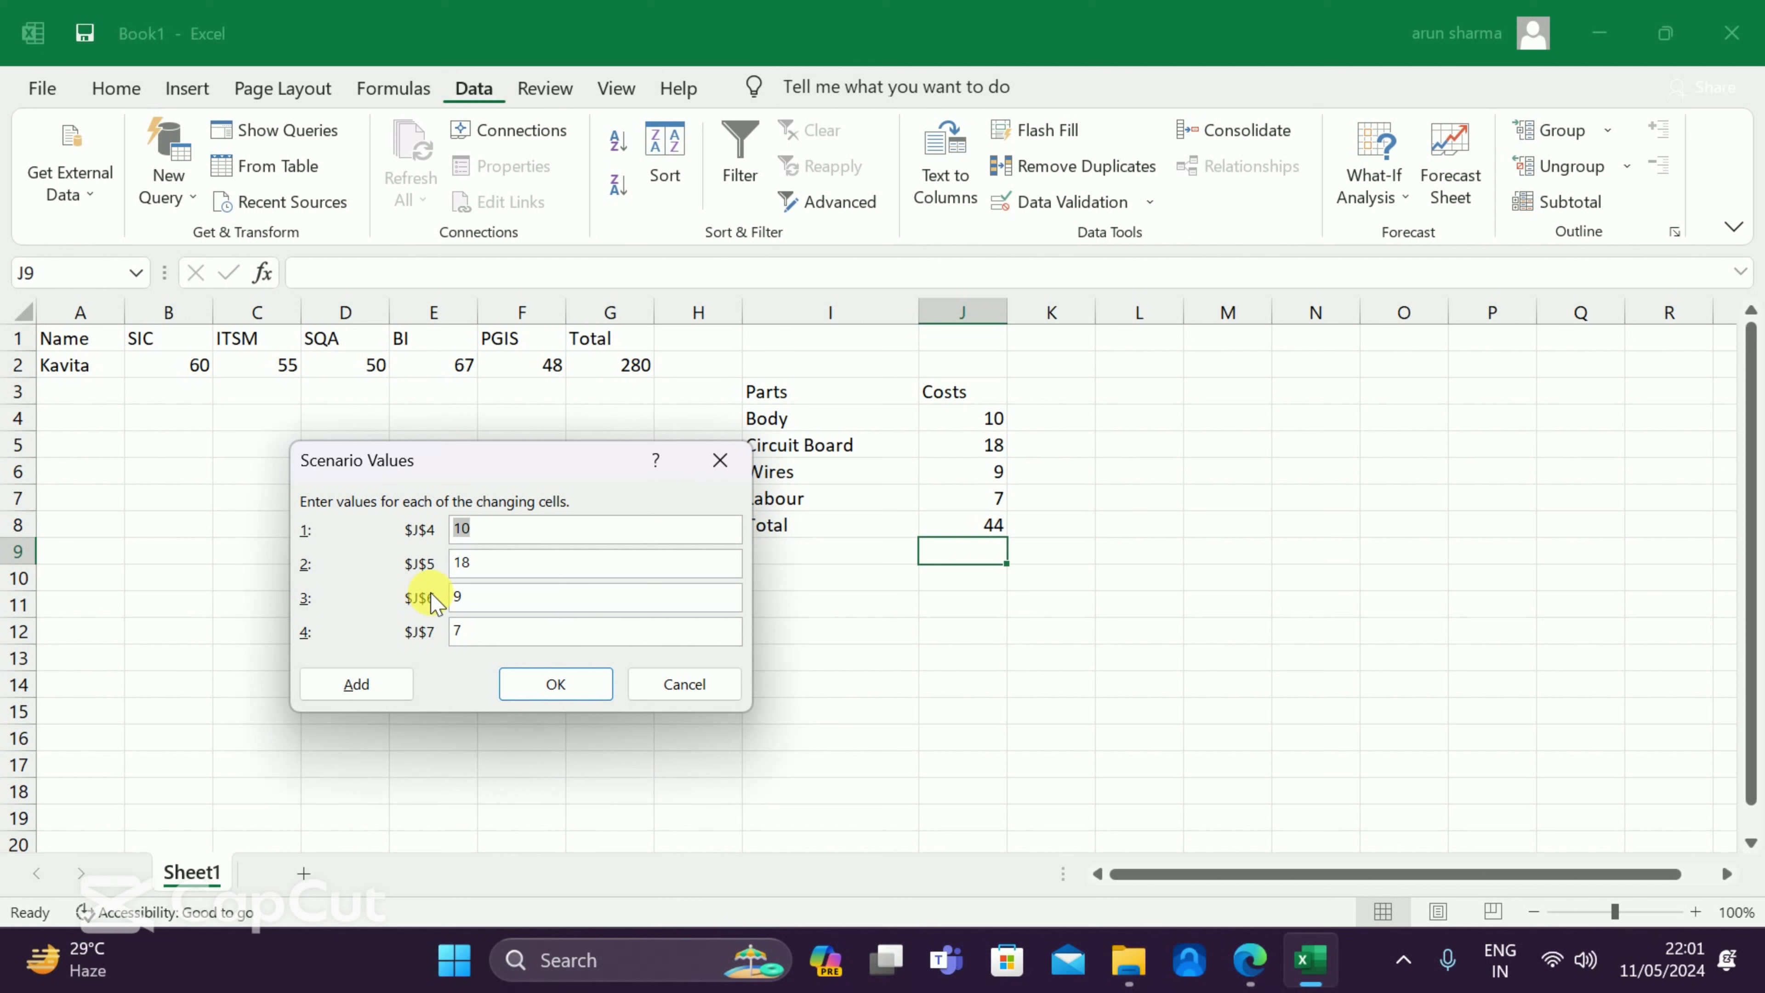
# Enter the low scenario costs 7, 12, 6 and 5 and save them
pyautogui.press('Right')
pyautogui.press('BackSpace')
pyautogui.press('BackSpace')
pyautogui.write('7')
pyautogui.click(510, 572)
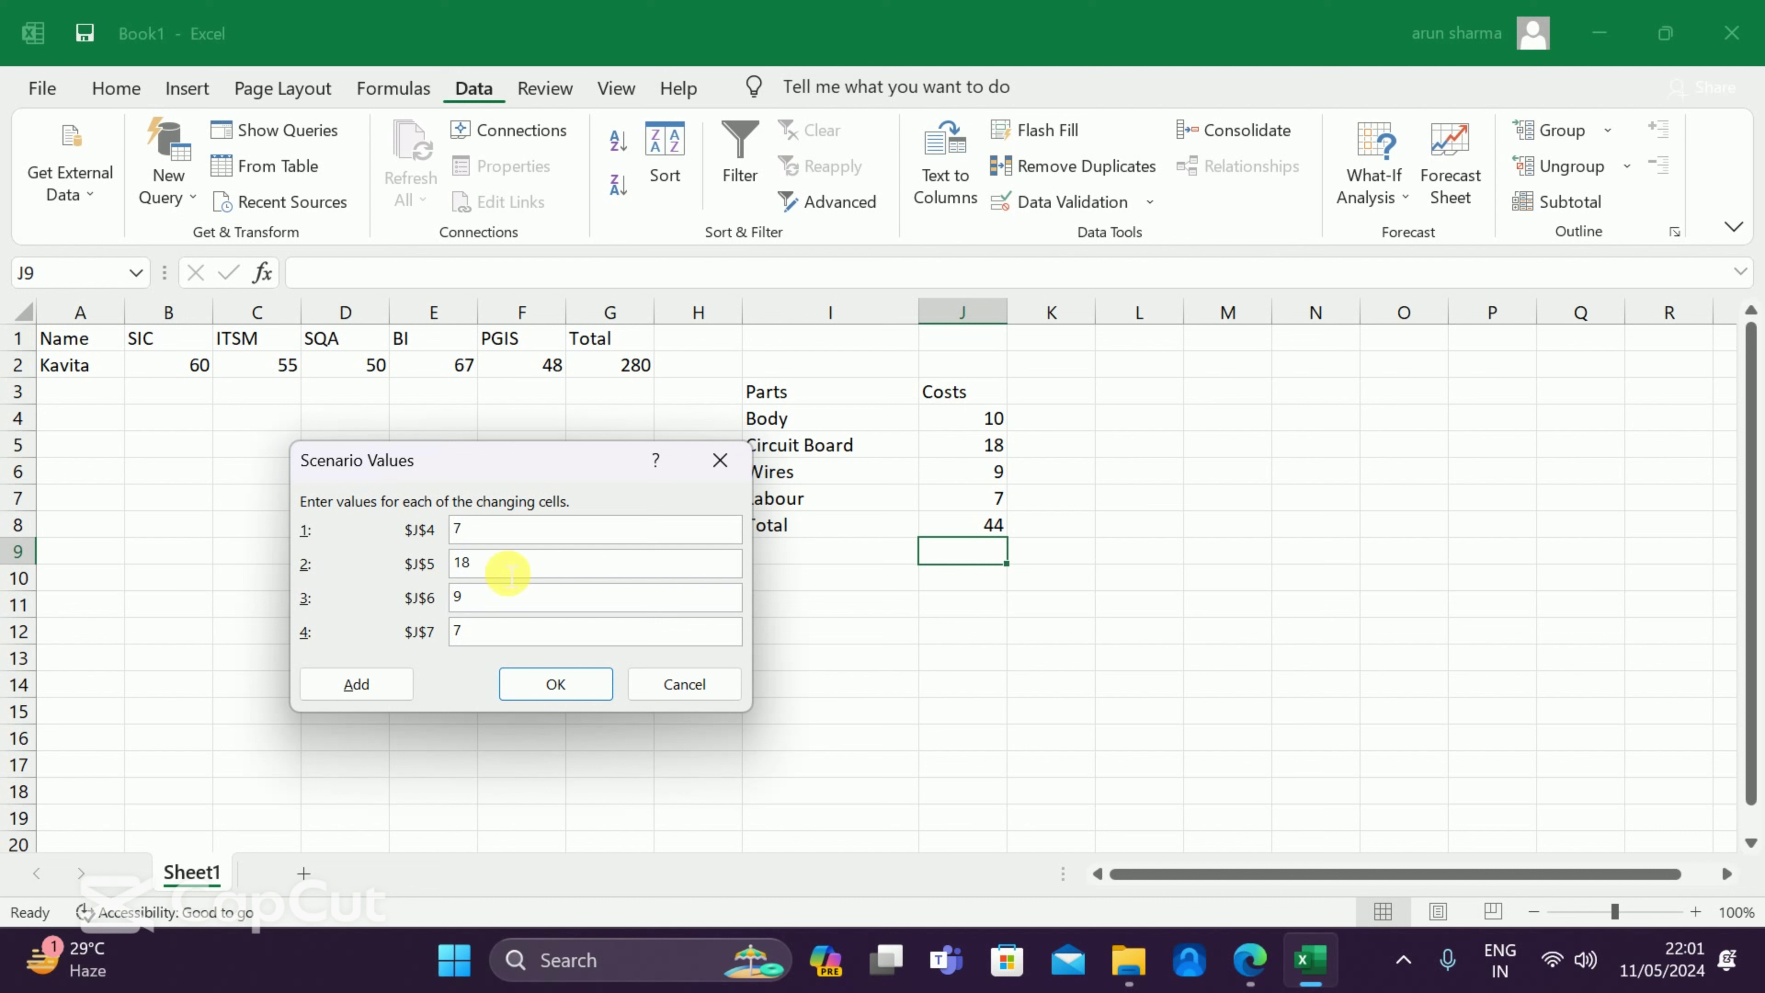
pyautogui.press('BackSpace')
pyautogui.write('2')
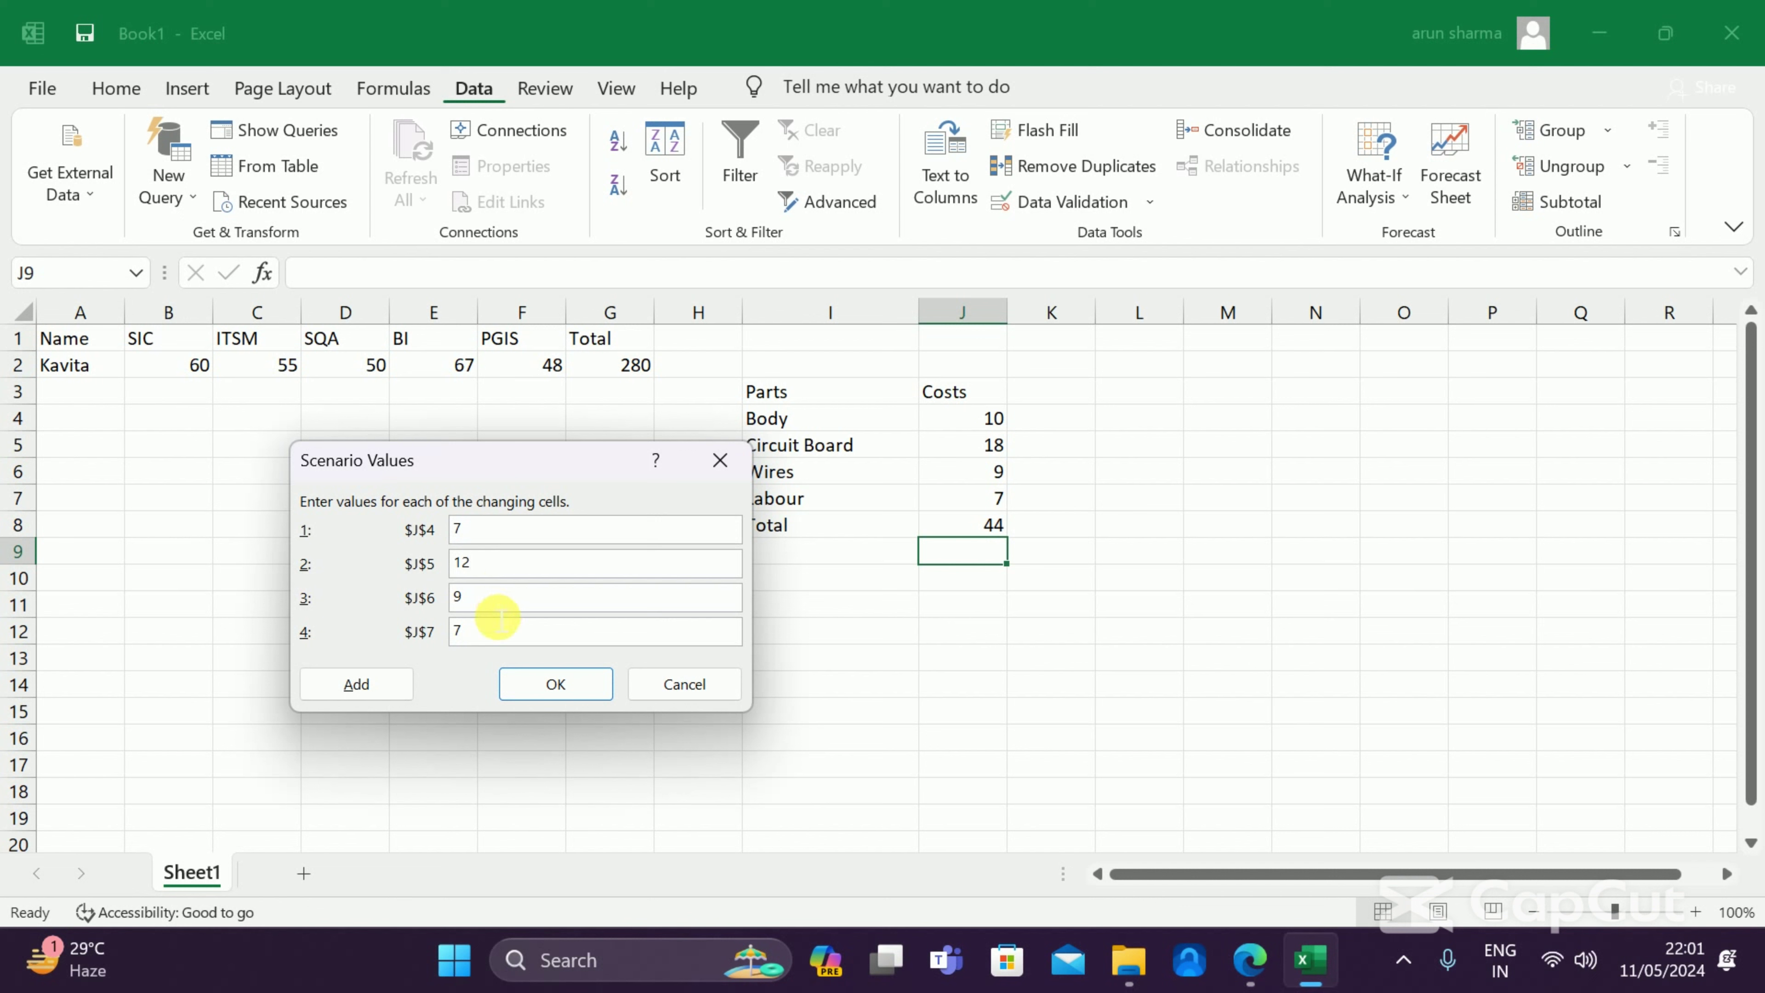
pyautogui.press('BackSpace')
pyautogui.write('6')
pyautogui.click(492, 635)
pyautogui.press('BackSpace')
pyautogui.write('5')
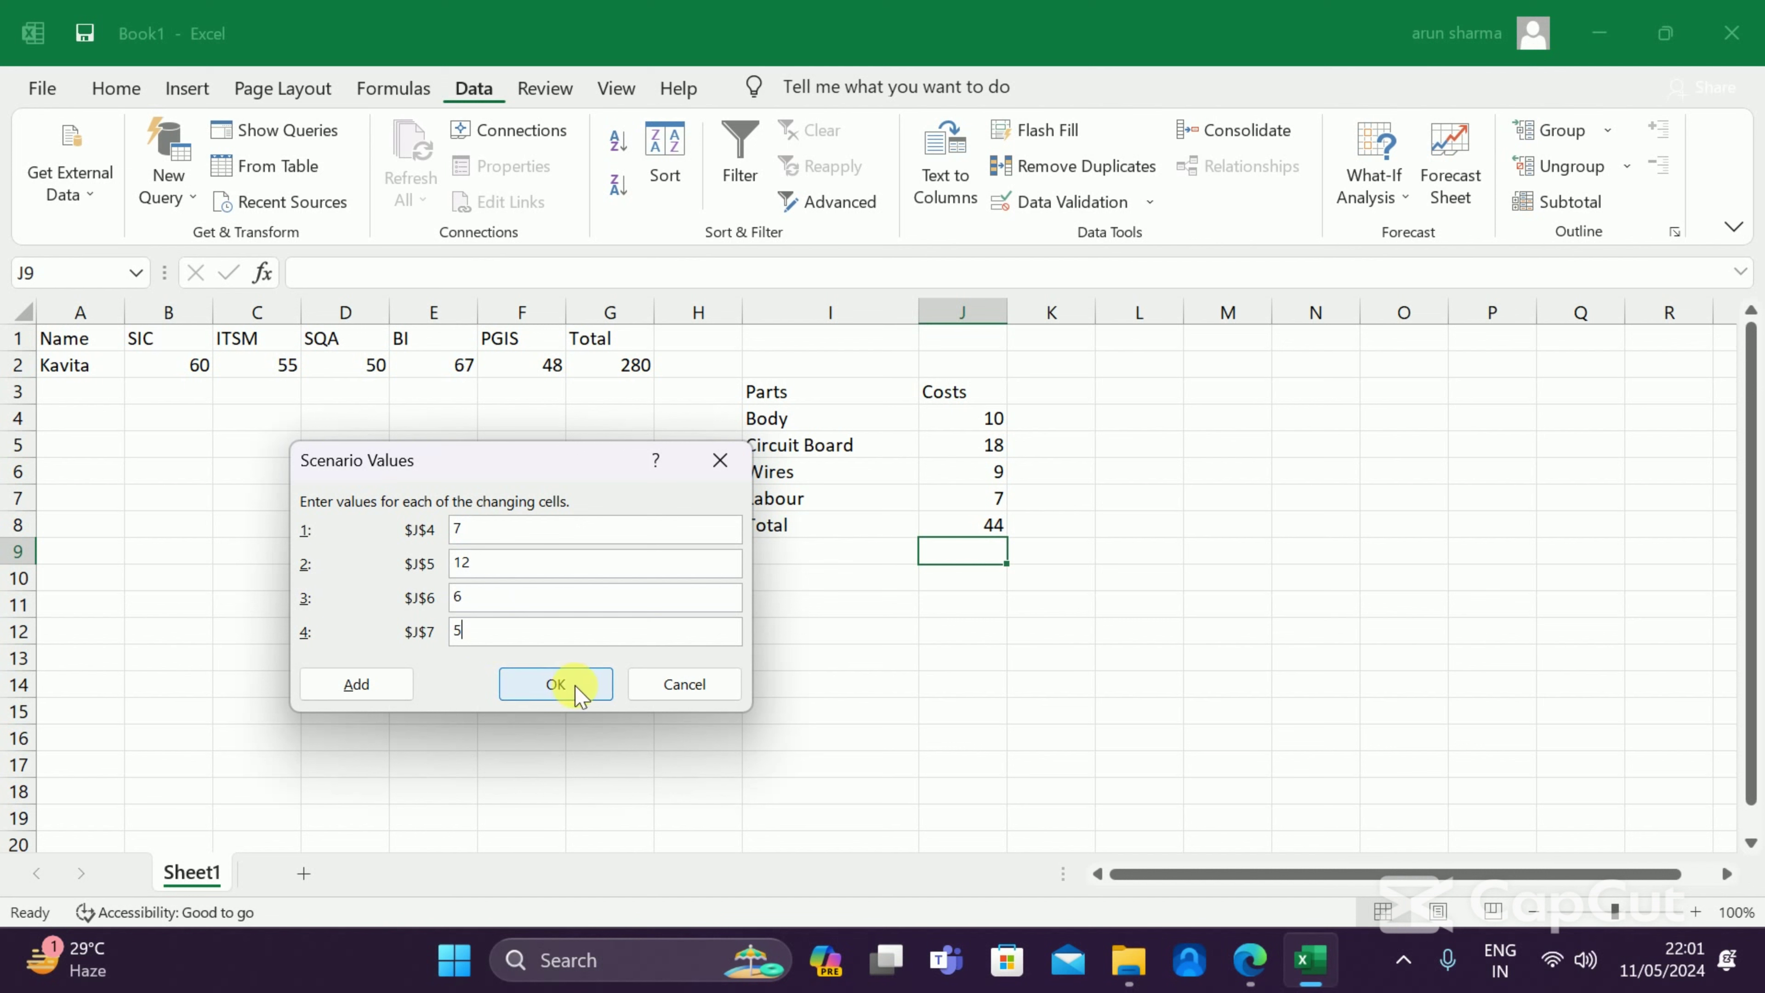
pyautogui.click(576, 688)
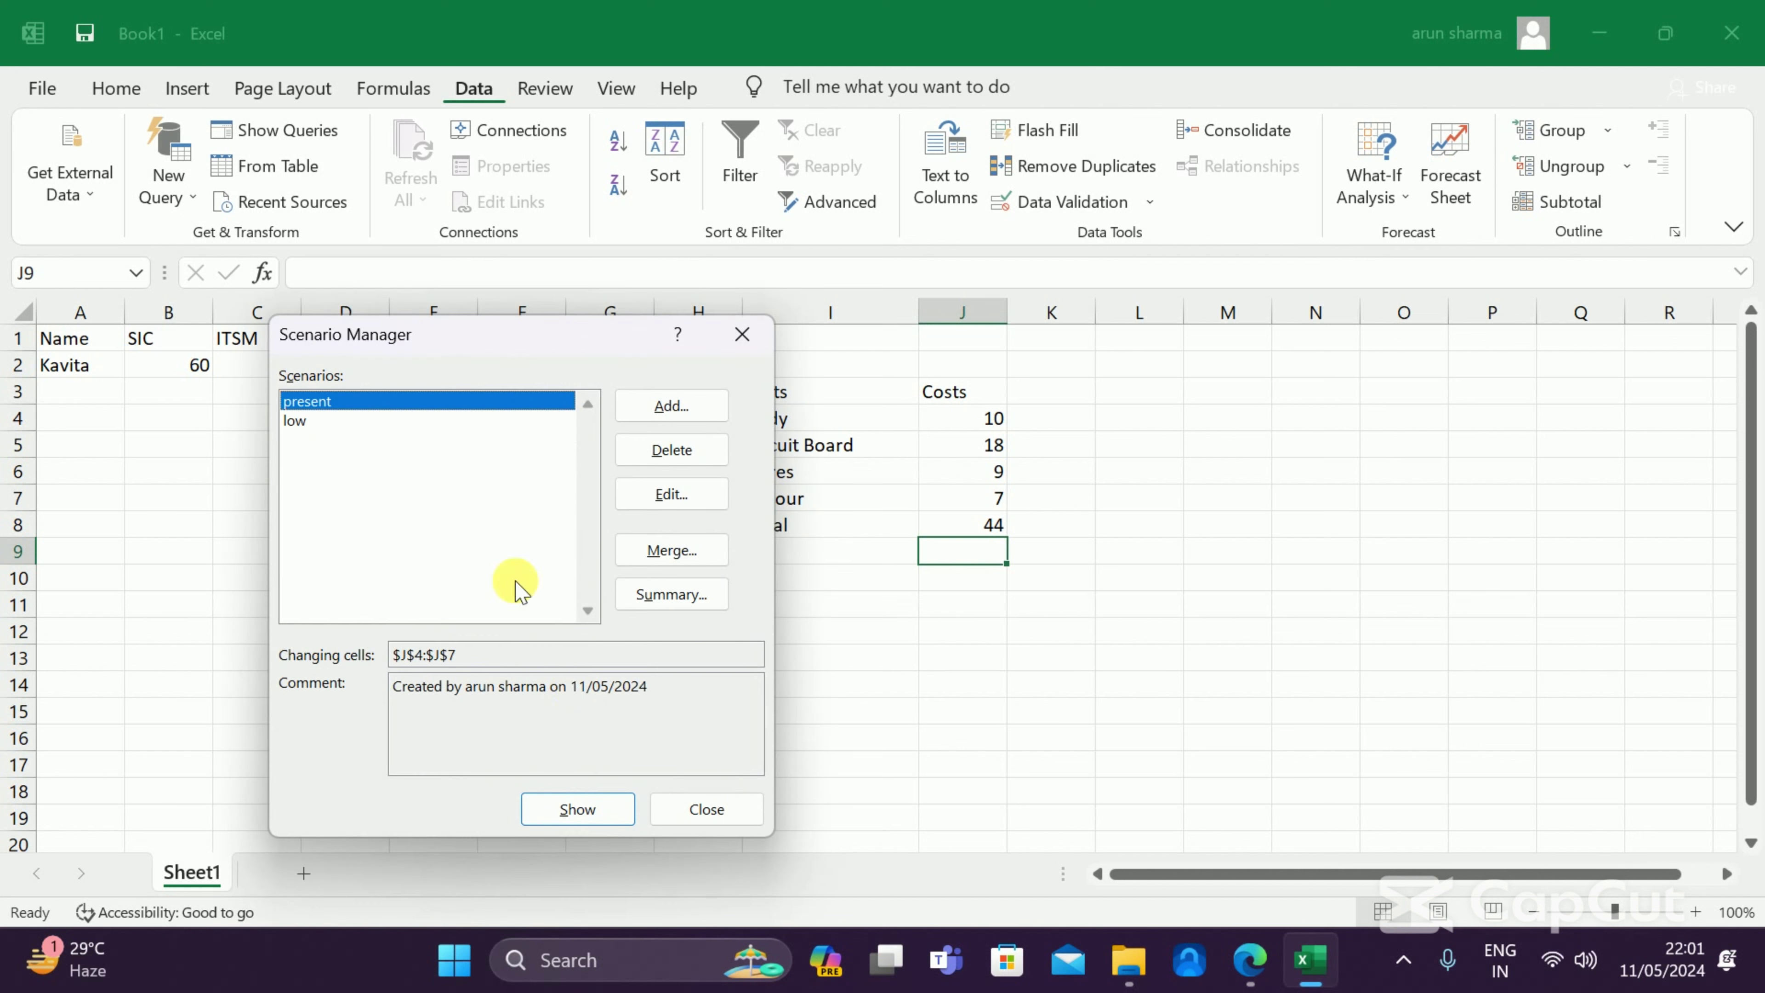
# Add another scenario named 'high' for the same cost cells
pyautogui.click(670, 417)
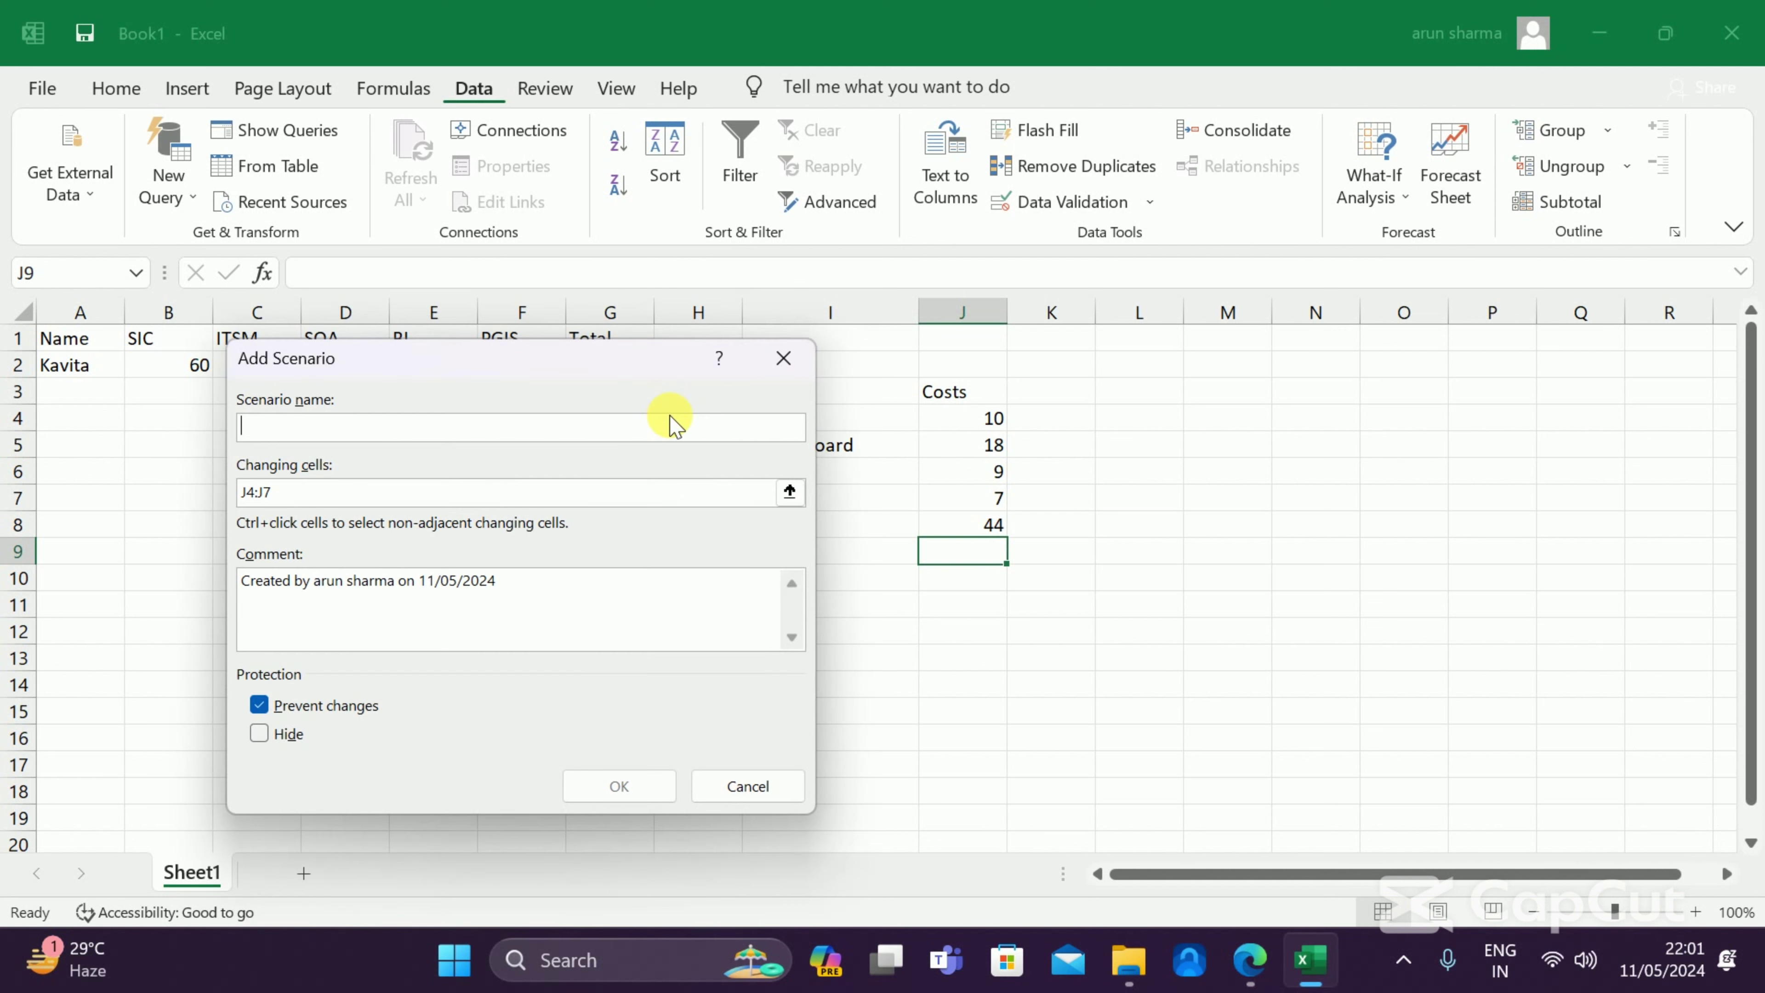
pyautogui.write('hi')
pyautogui.write('gh')
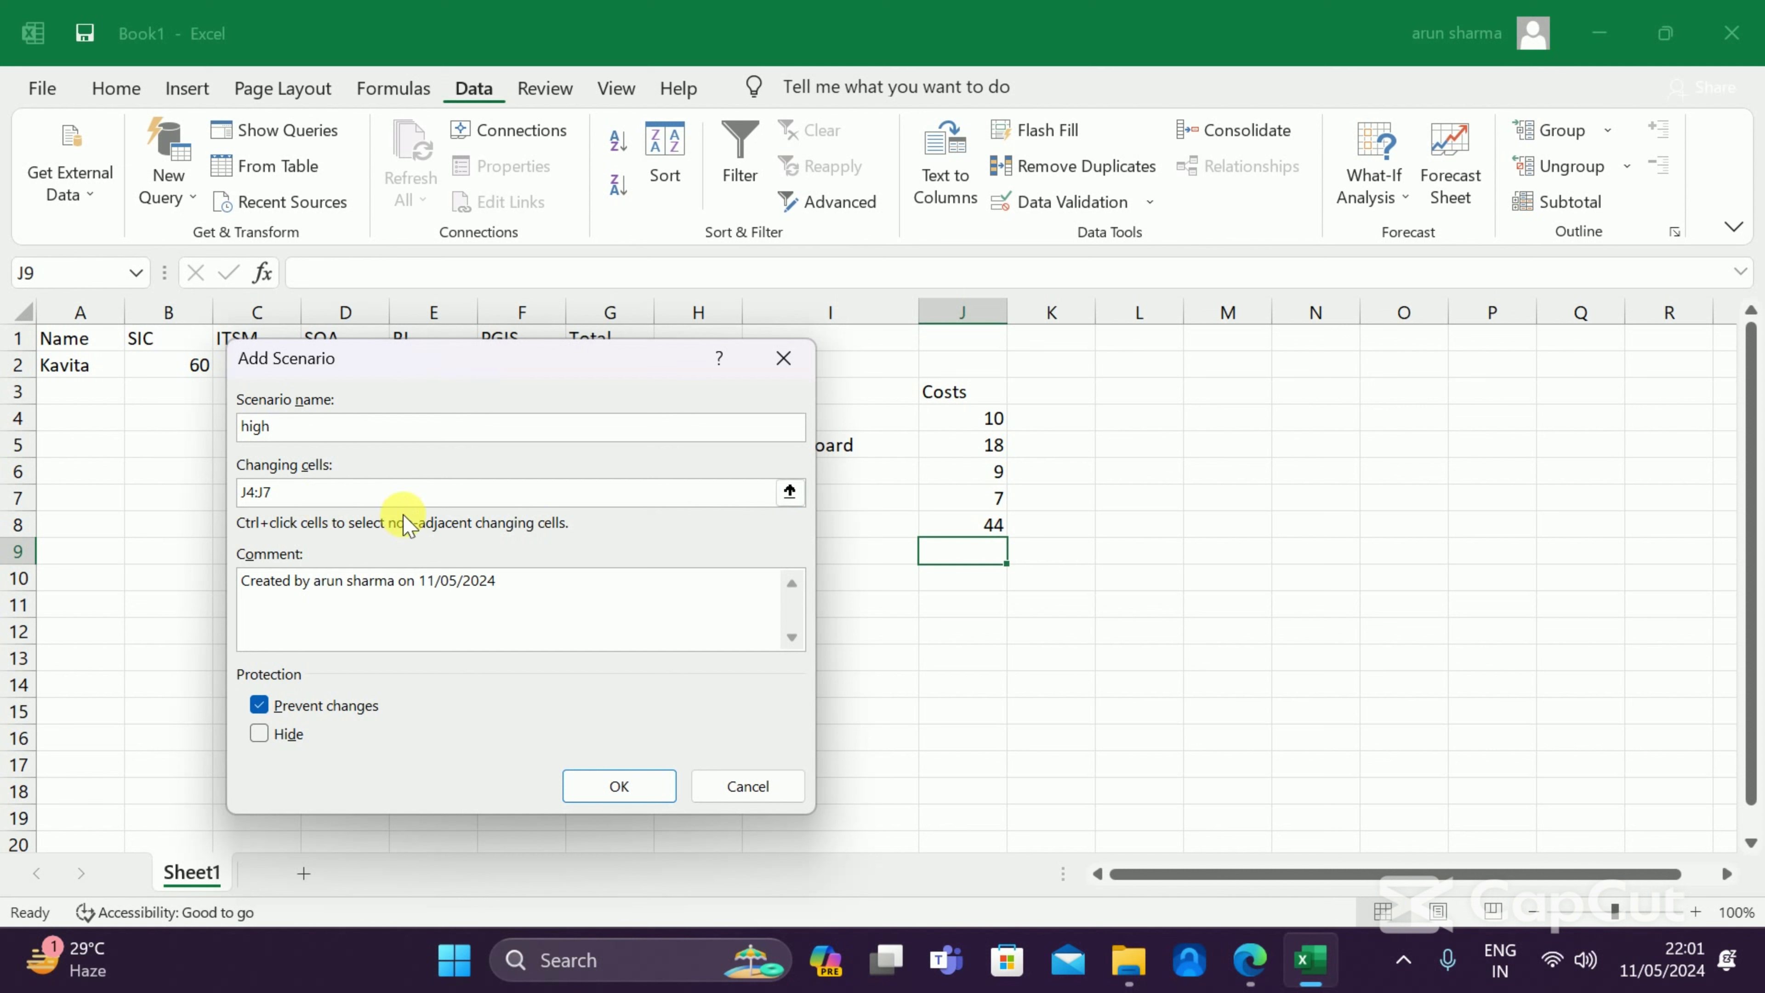
pyautogui.click(615, 789)
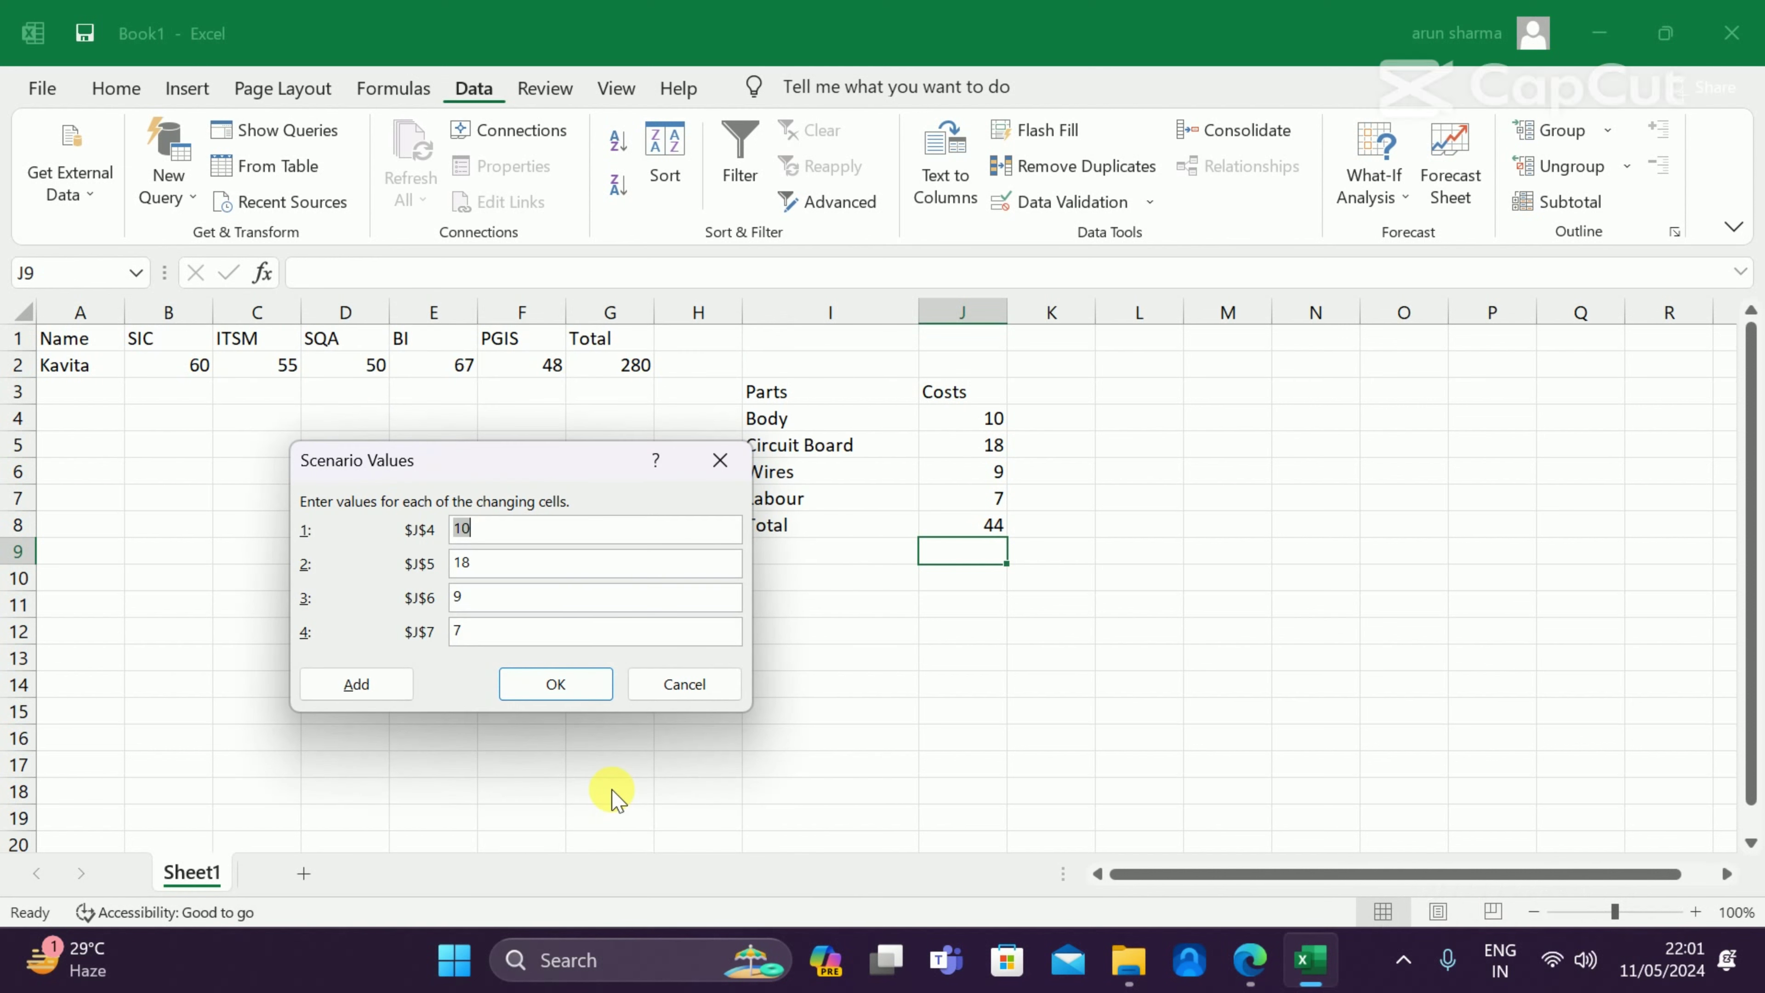
# Enter the high scenario costs 18, 24, 14 and 10 and save them
pyautogui.press('End')
pyautogui.press('BackSpace')
pyautogui.write('8')
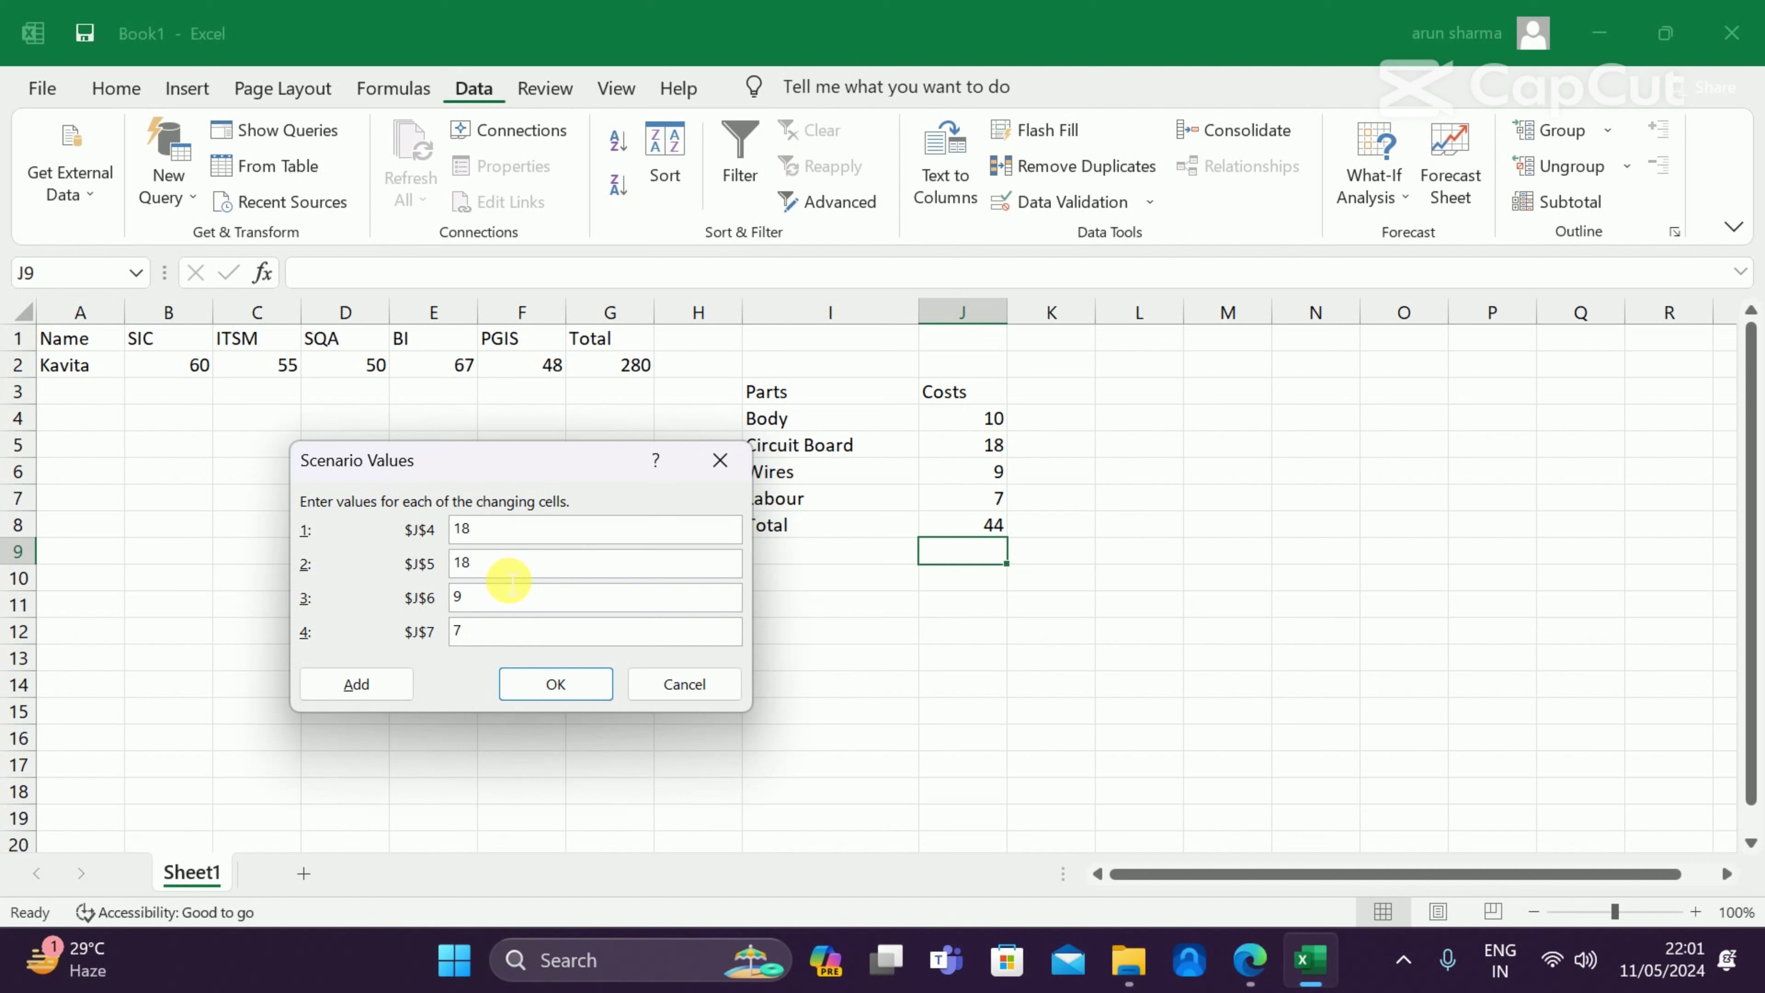
pyautogui.press('BackSpace')
pyautogui.press('BackSpace')
pyautogui.write('24')
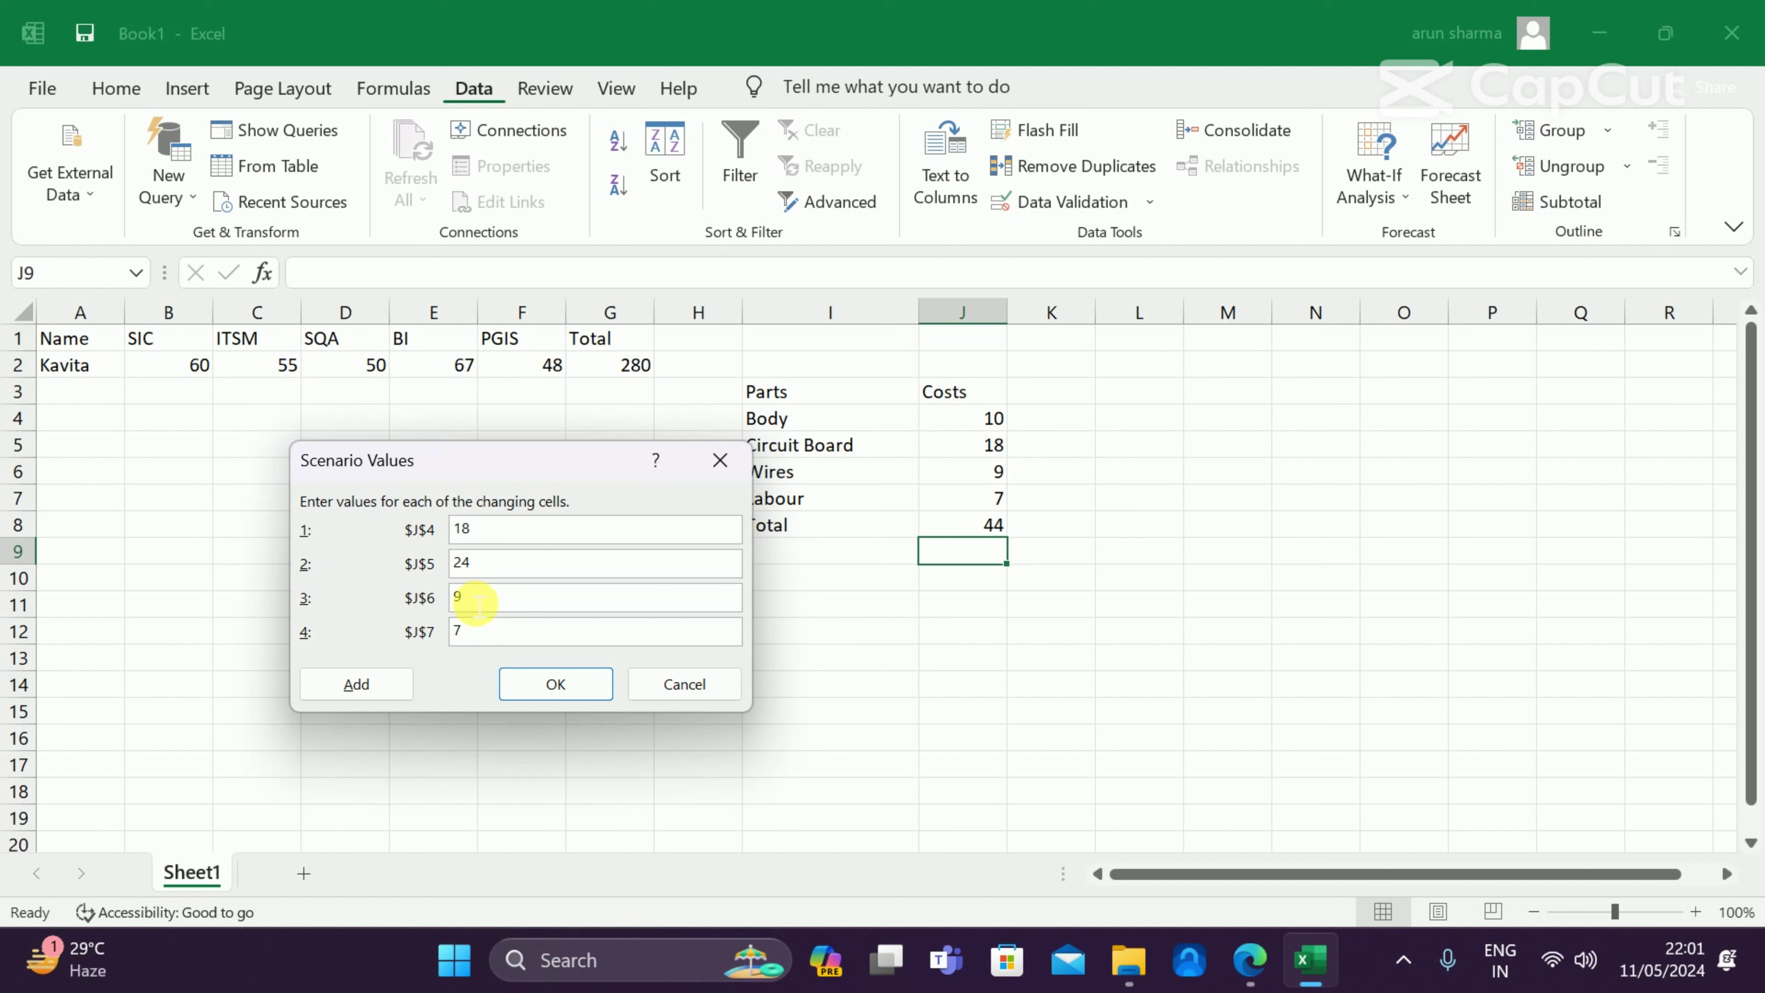
pyautogui.press('BackSpace')
pyautogui.write('14')
pyautogui.press('BackSpace')
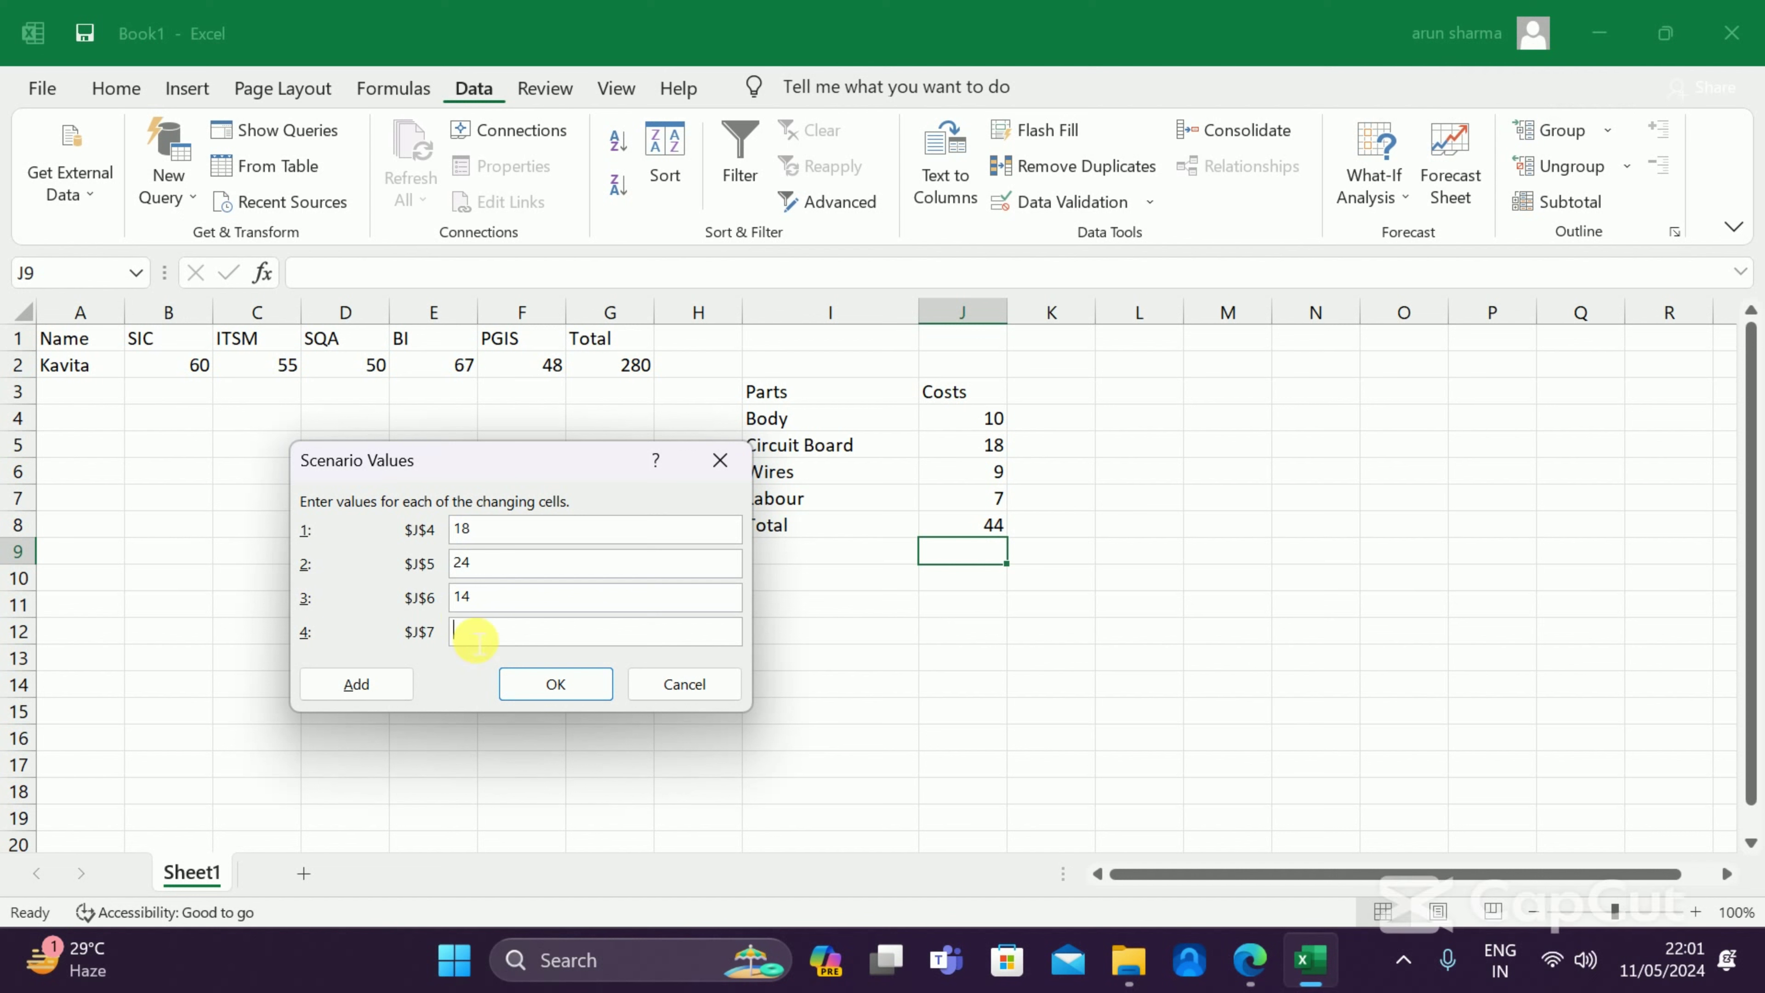
pyautogui.write('10')
pyautogui.click(583, 688)
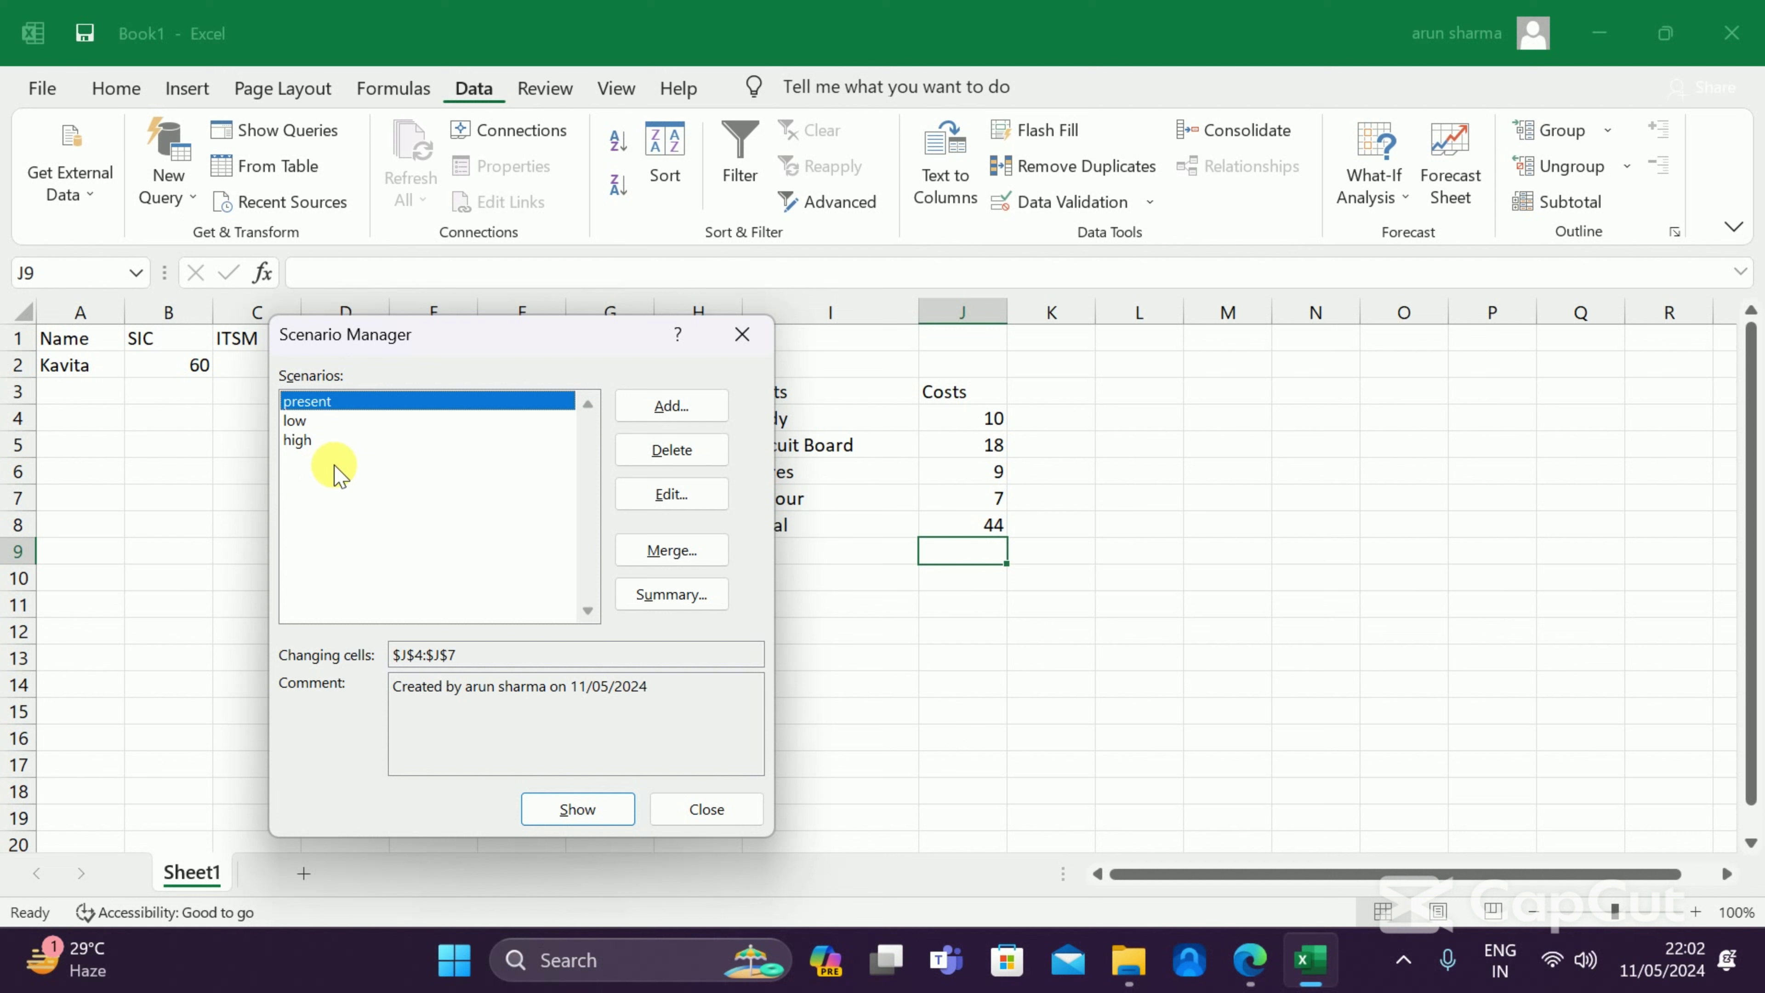
# Show the high scenario, then the low one, leaving costs 7, 12, 6, 5 totalling 30
pyautogui.click(314, 441)
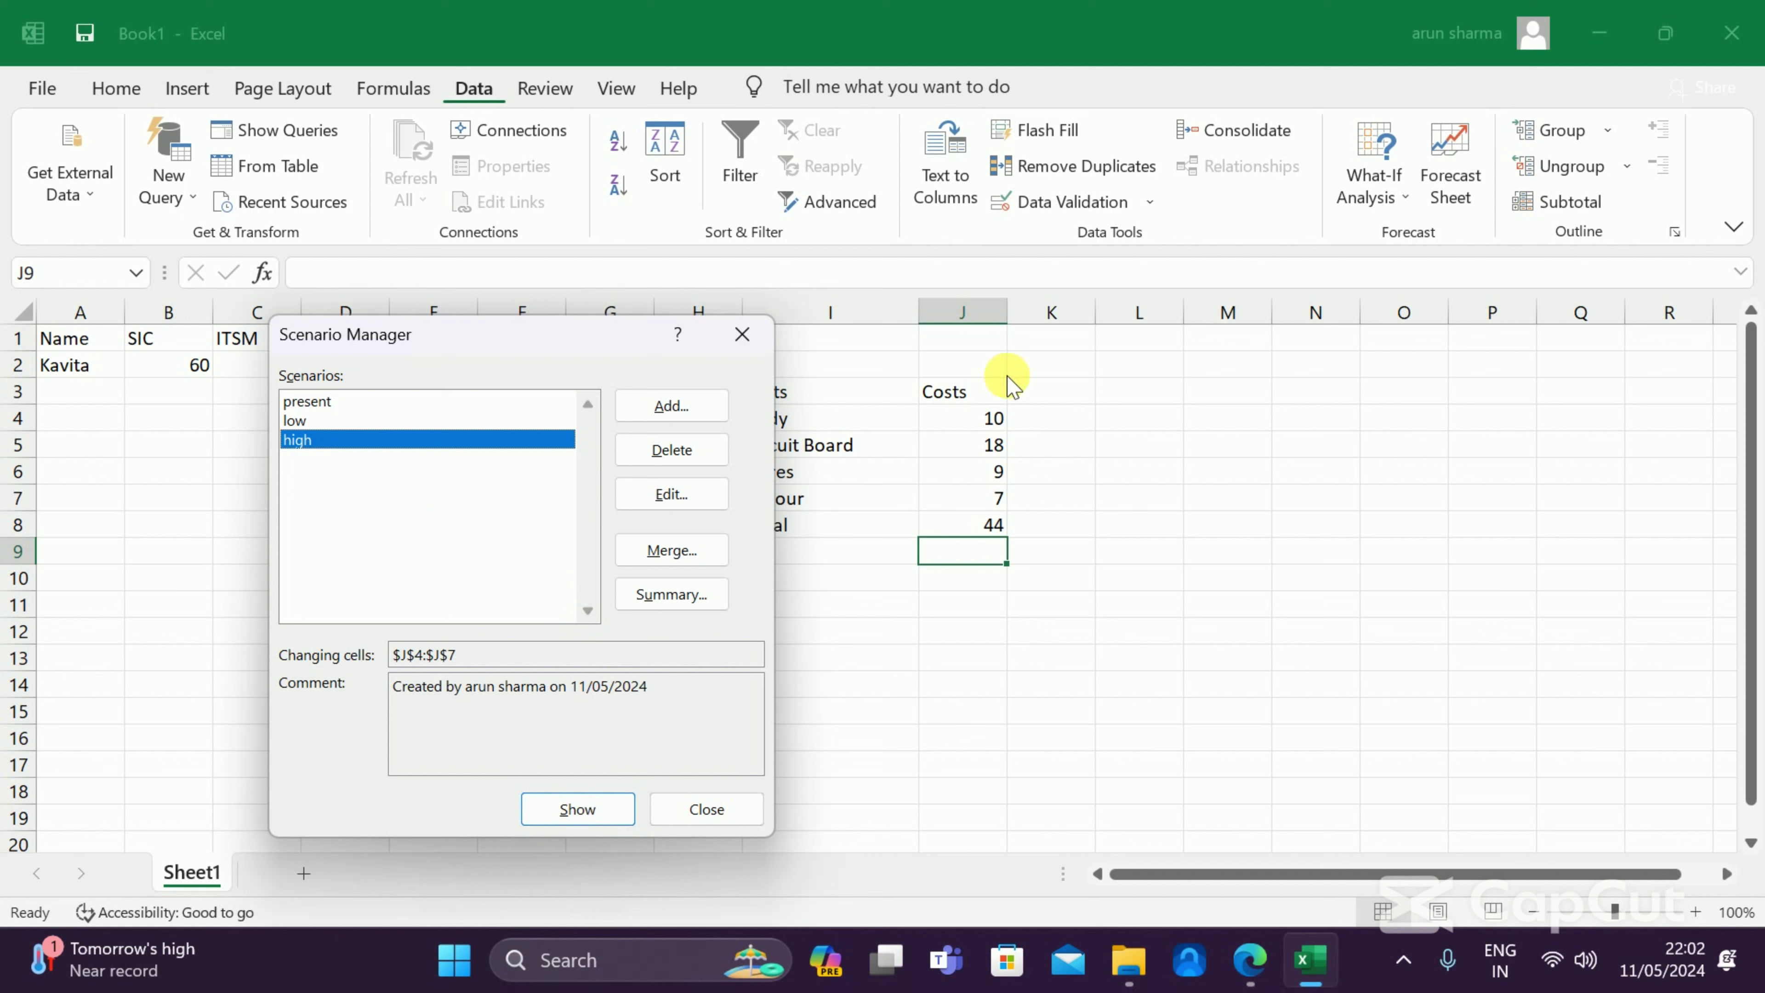
pyautogui.click(573, 809)
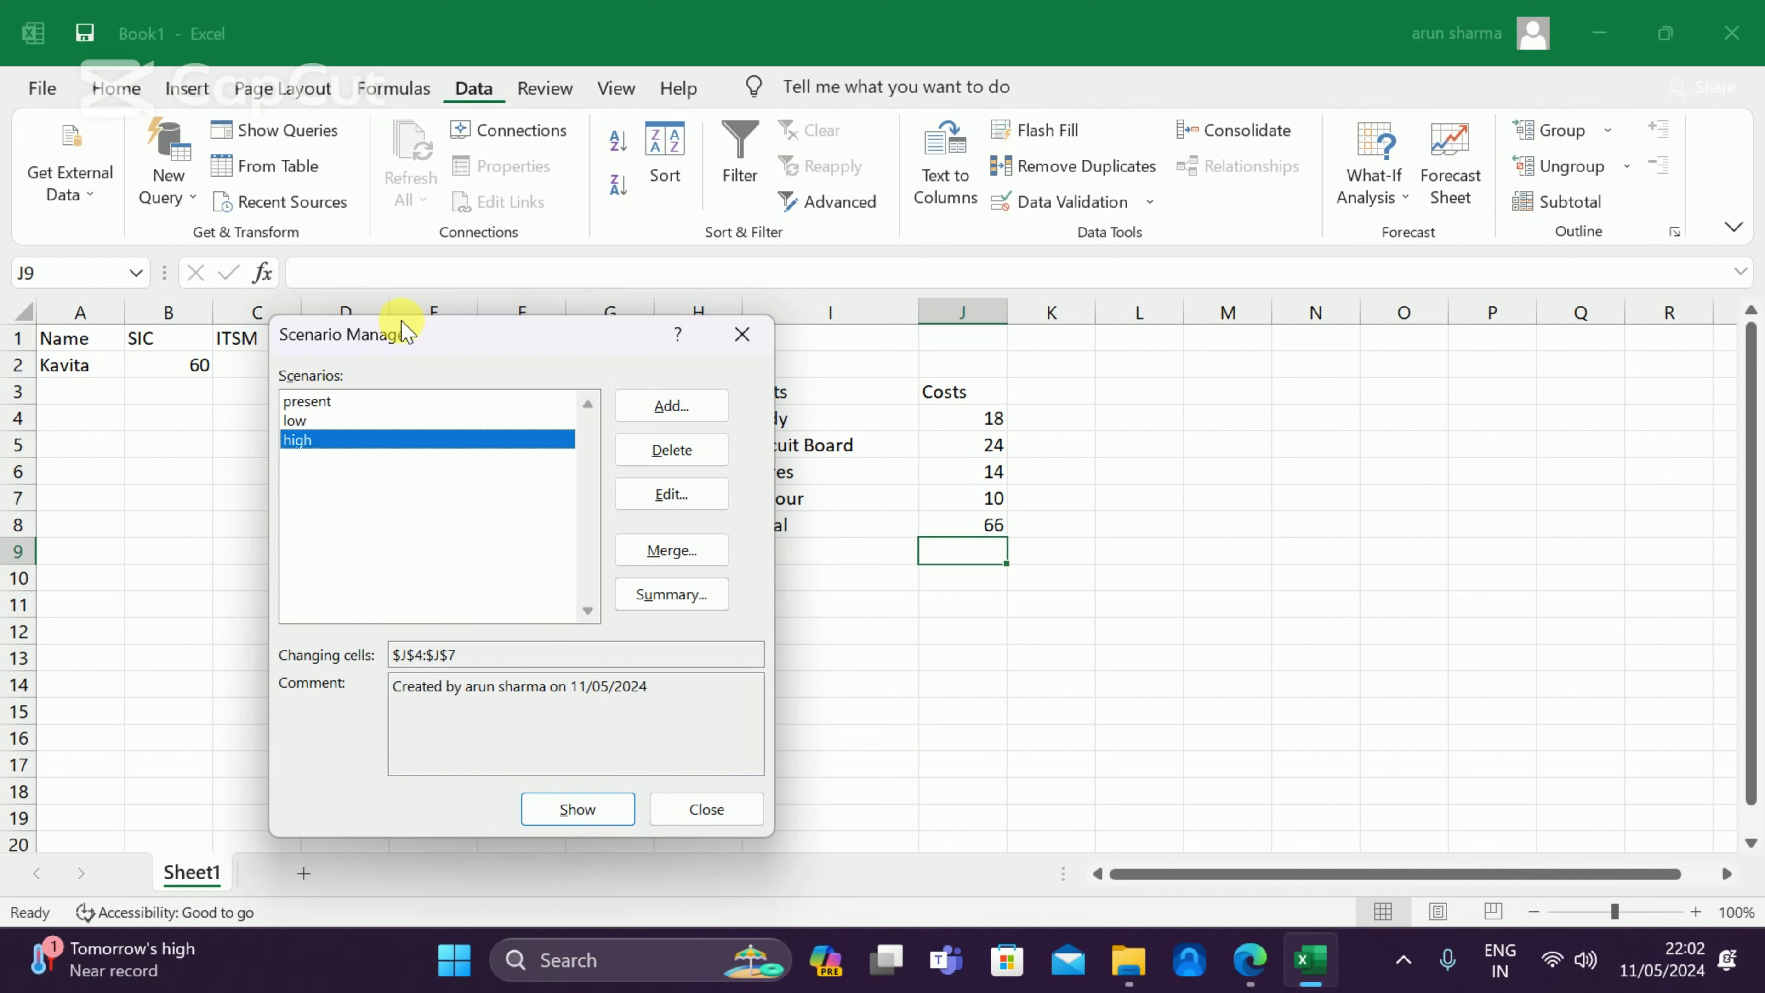
pyautogui.moveTo(428, 345); pyautogui.dragTo(255, 367)
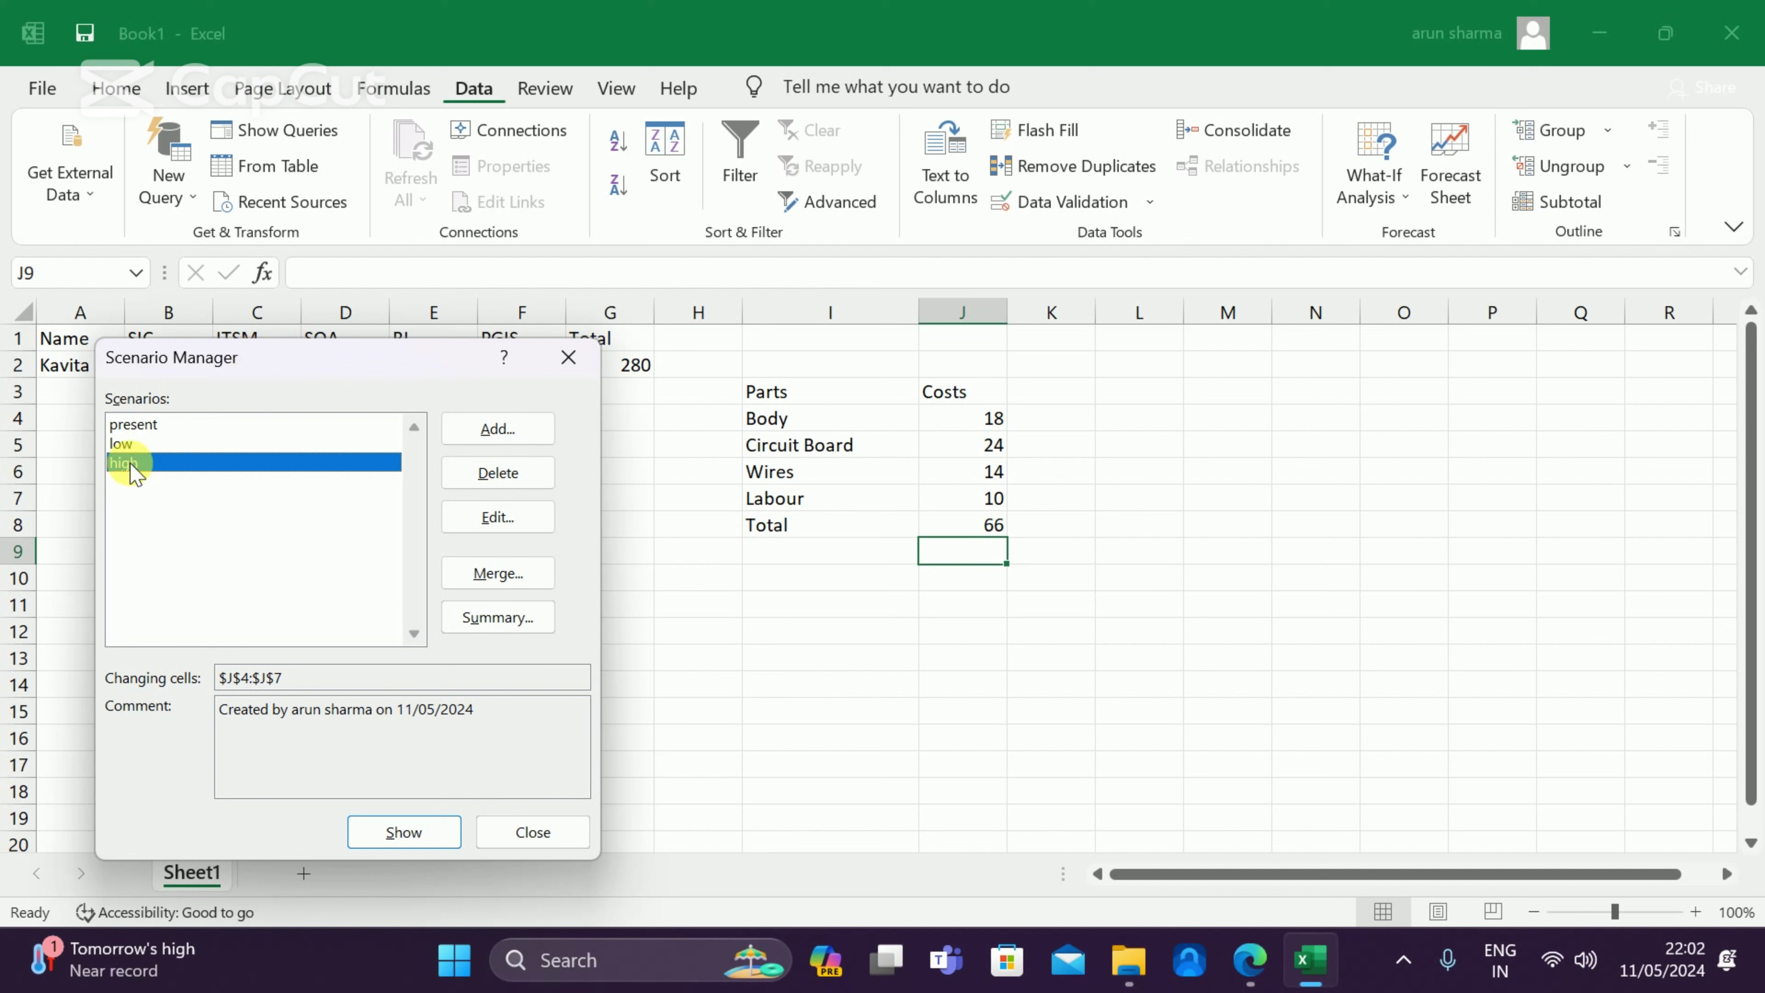
pyautogui.click(124, 445)
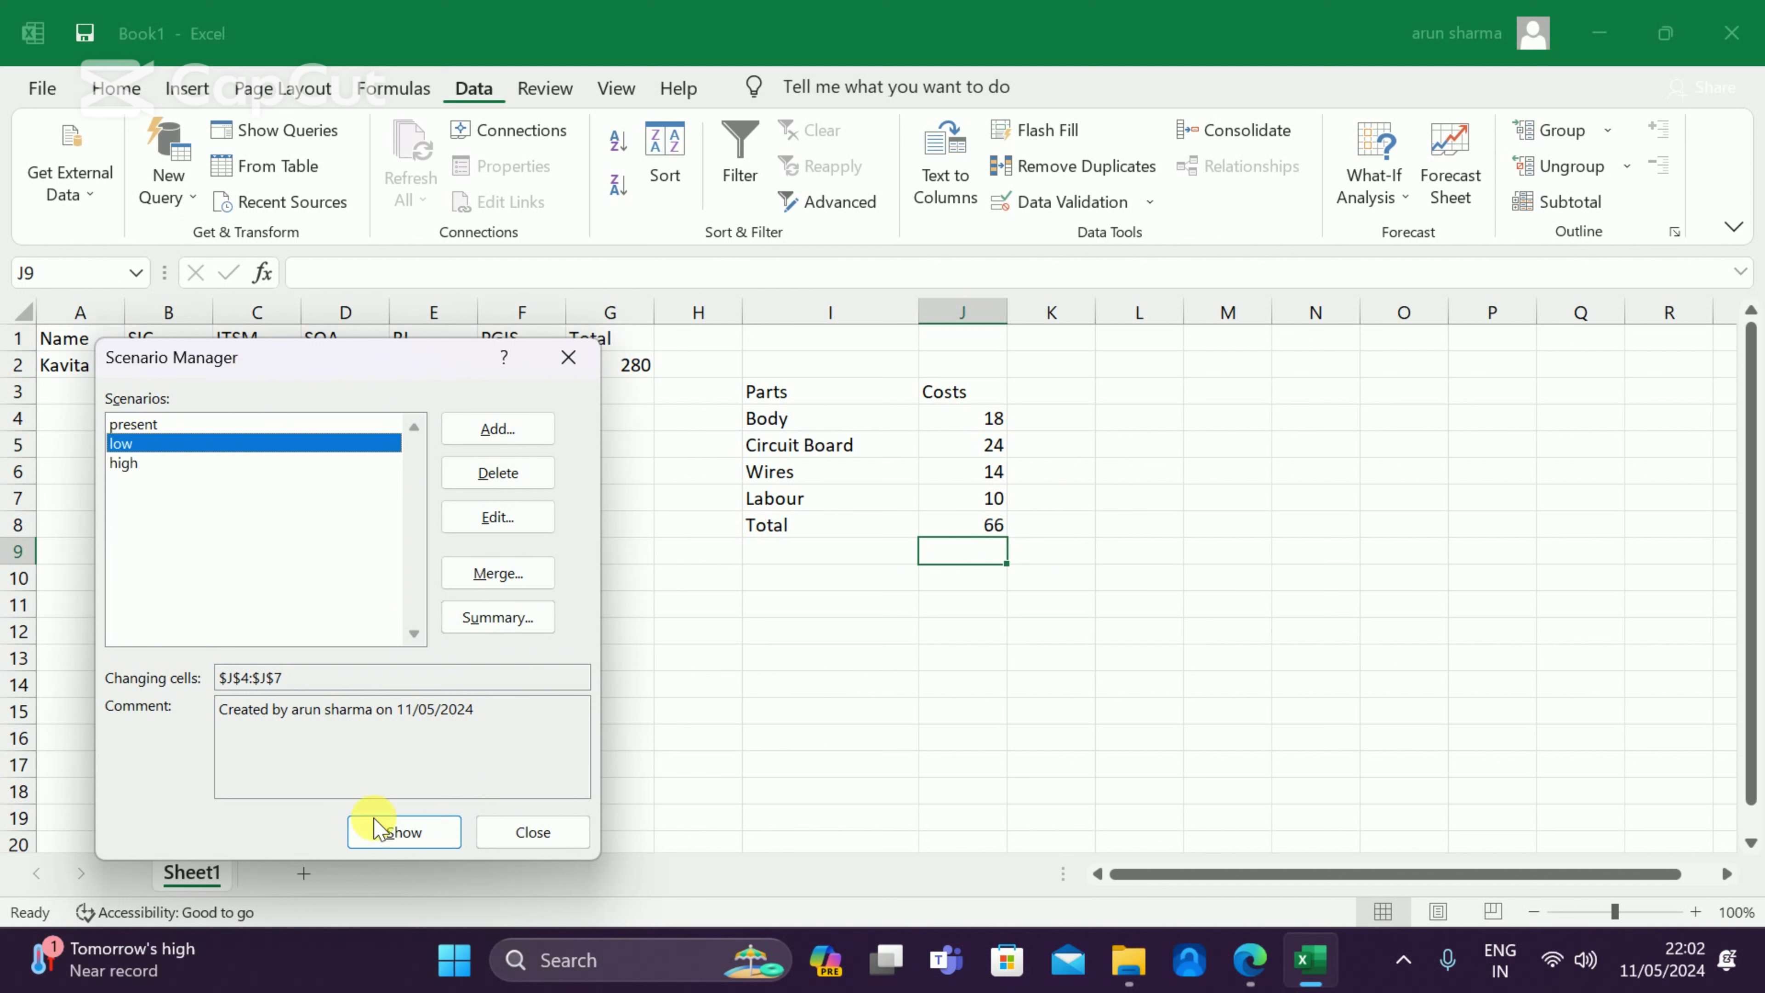
pyautogui.click(379, 832)
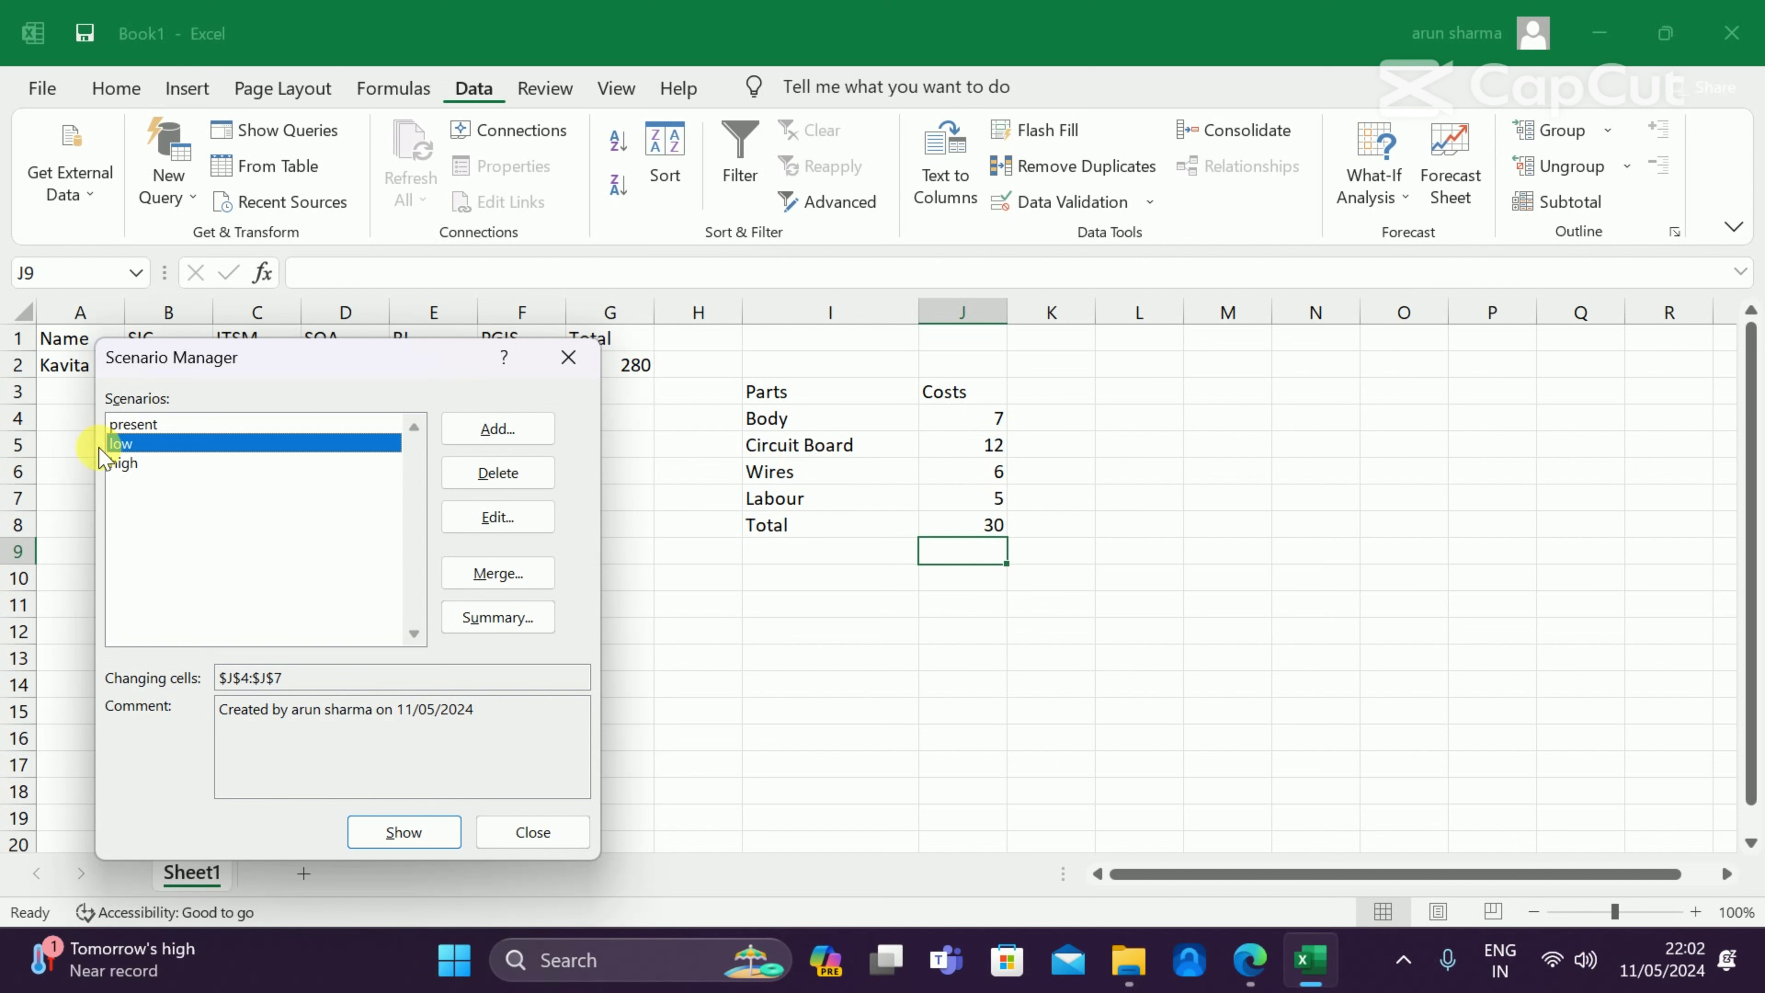
pyautogui.click(125, 463)
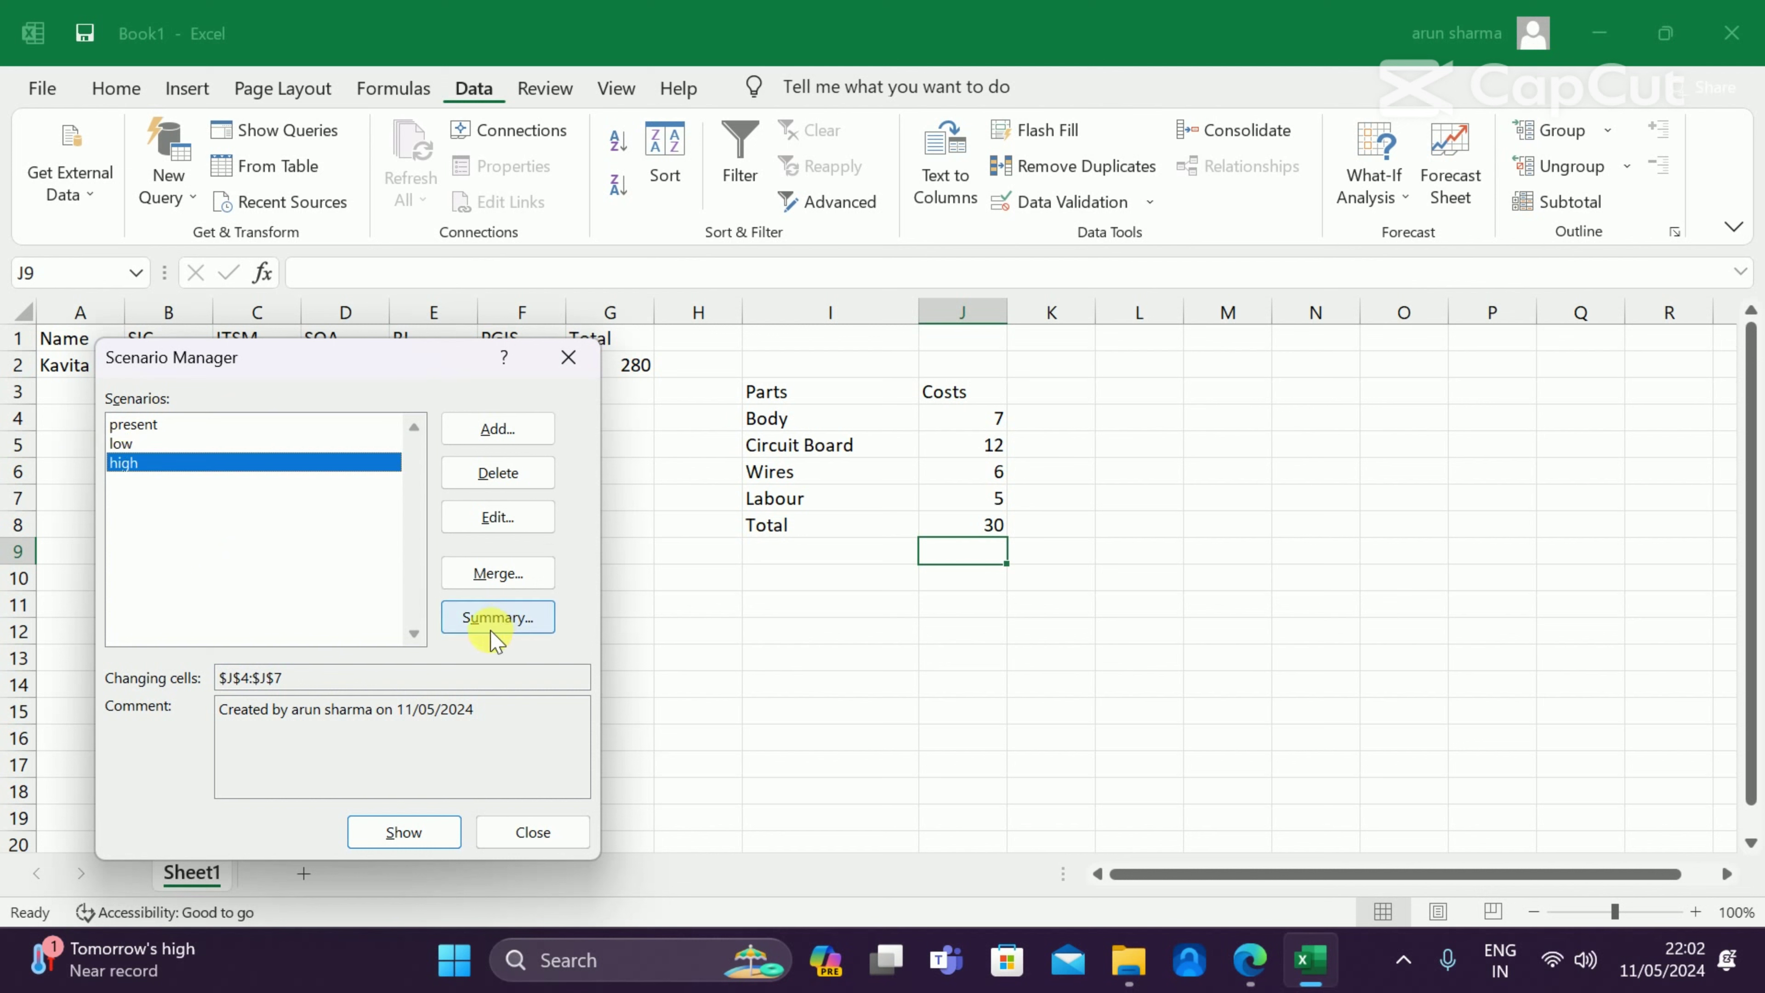
# Create a Scenario Summary report using L8 as the result cell
pyautogui.click(484, 618)
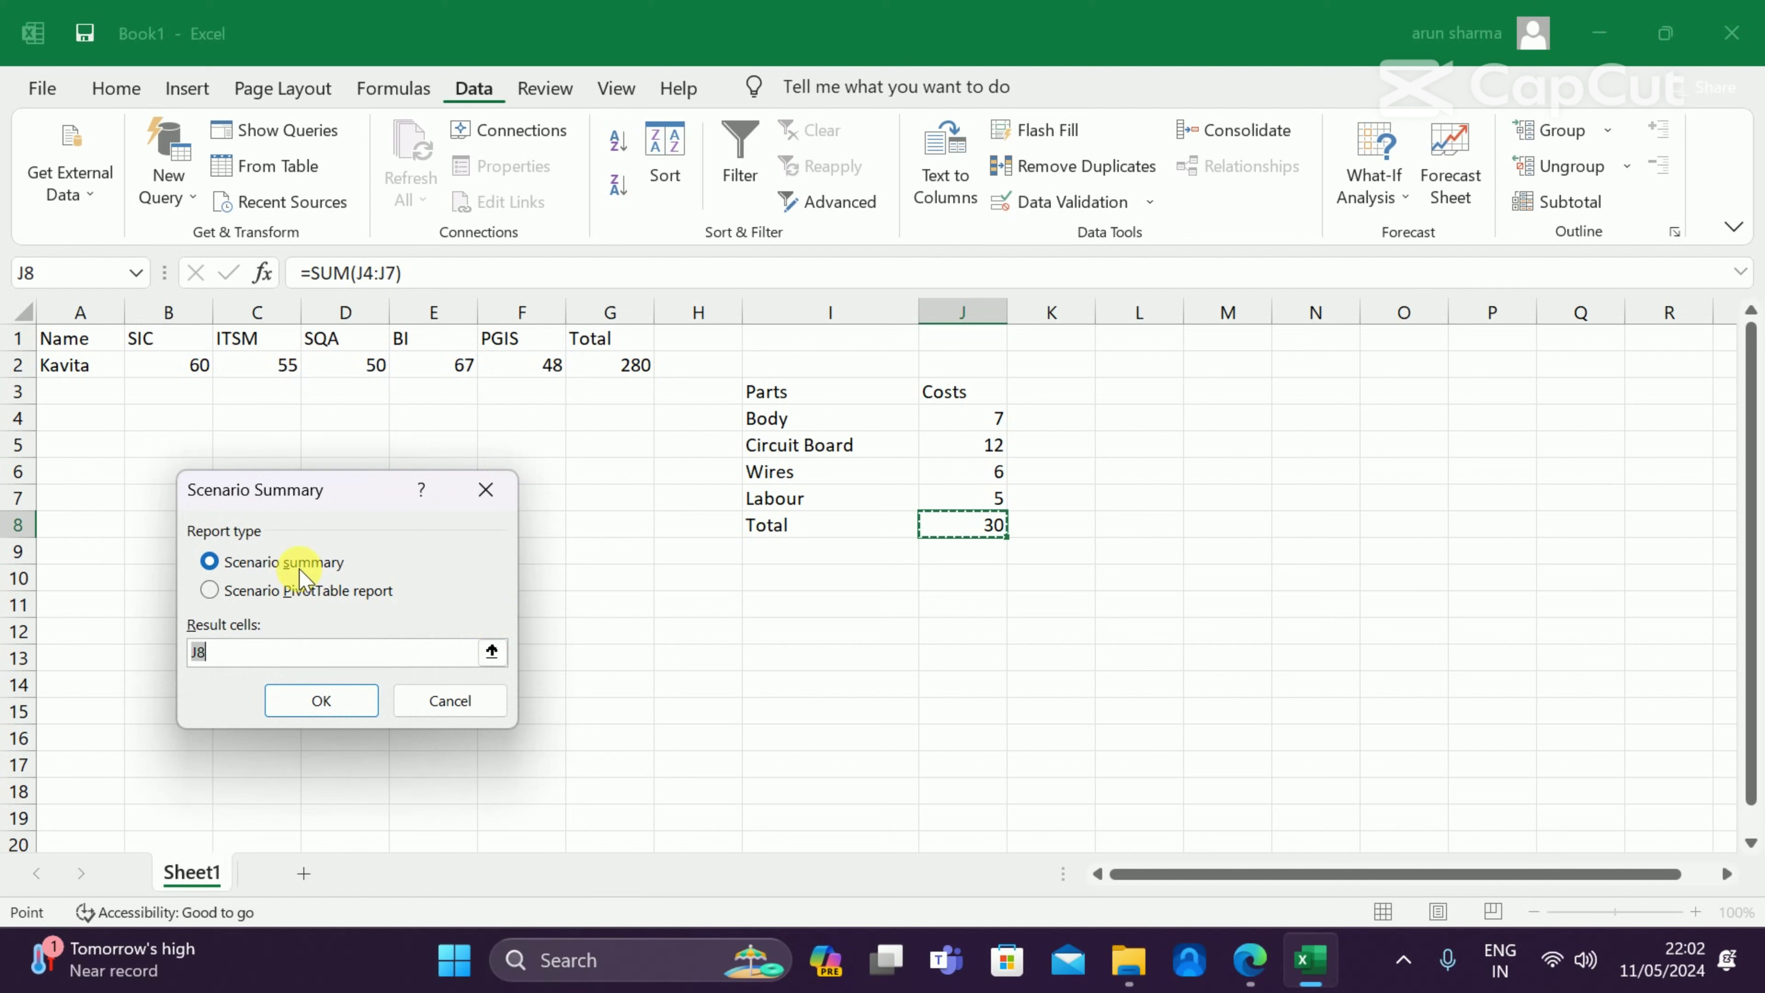
pyautogui.click(1138, 535)
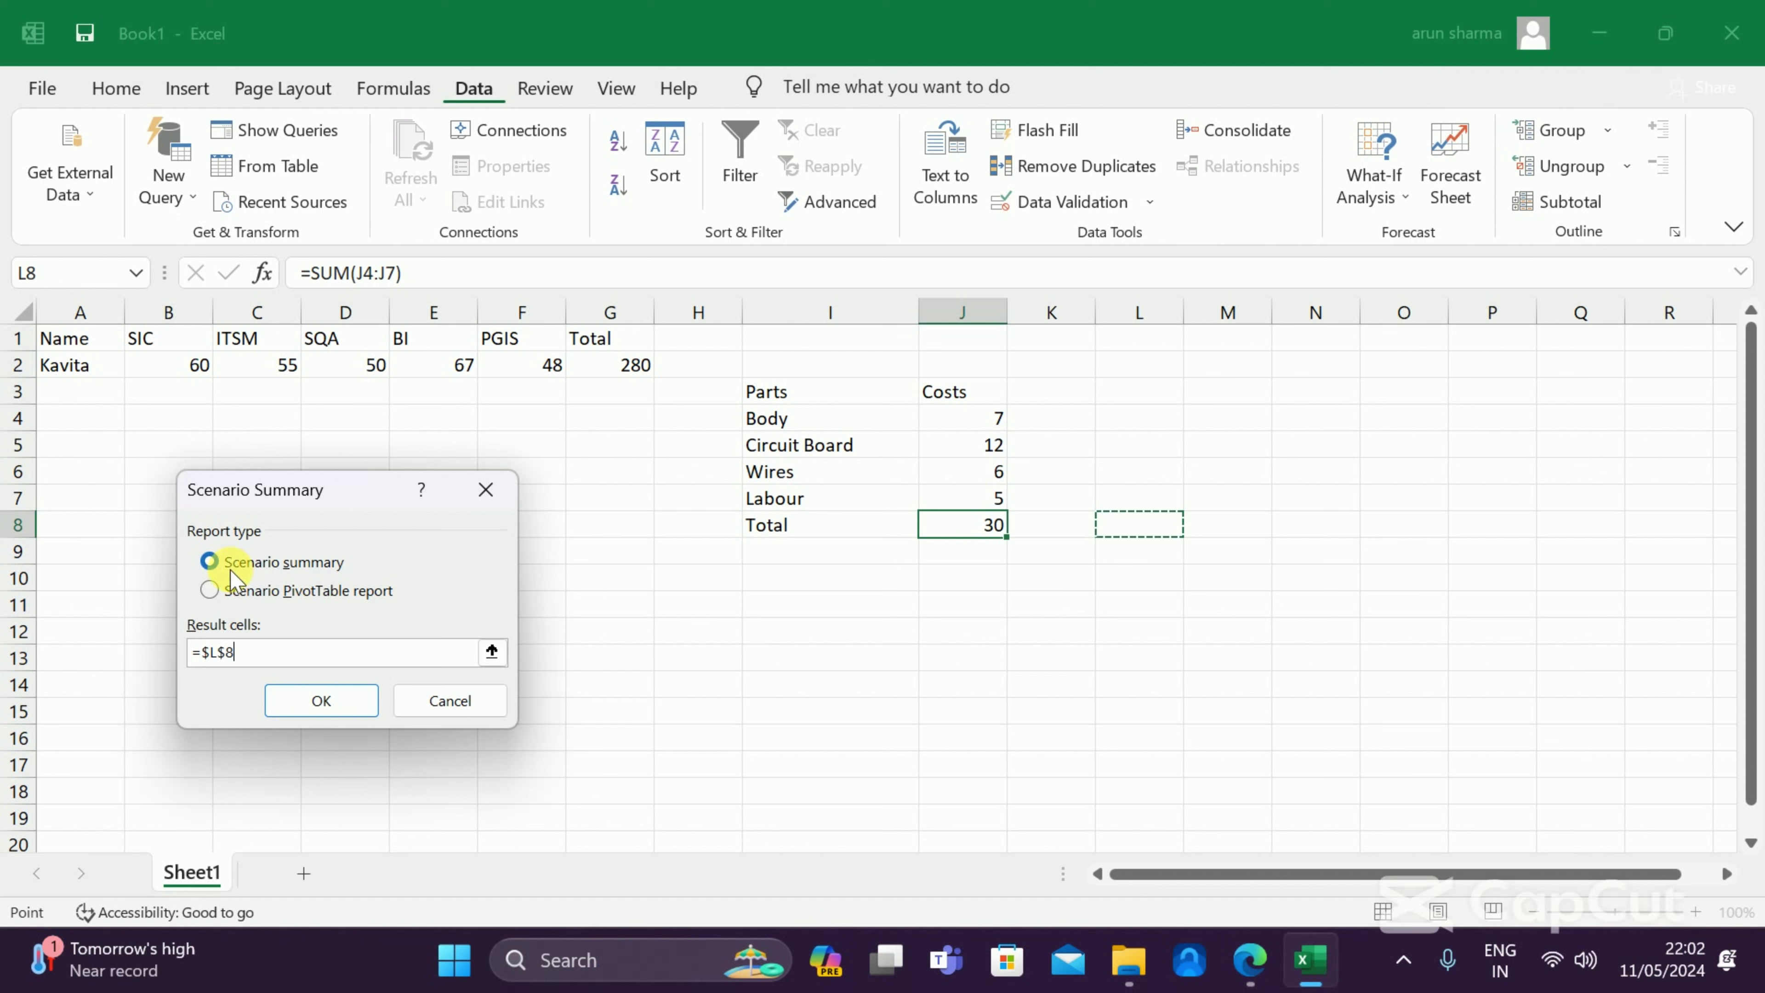
pyautogui.click(288, 706)
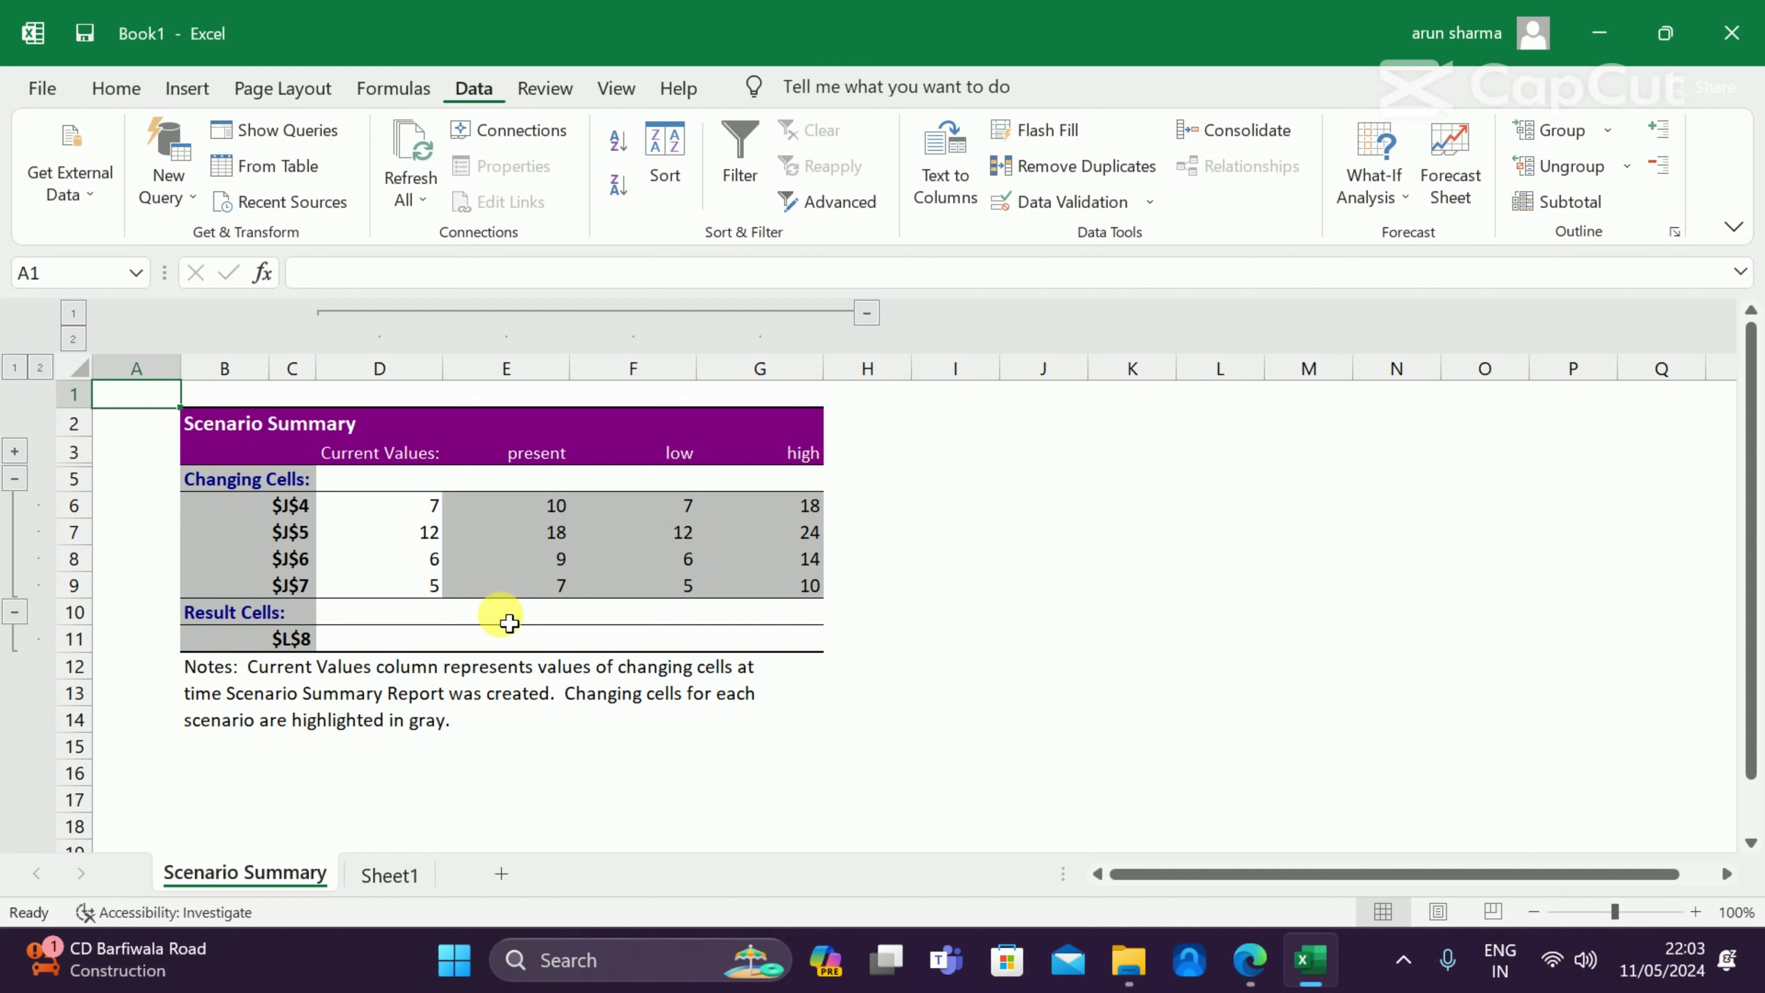
# Minimise the Excel window to show the Windows desktop
pyautogui.click(1583, 18)
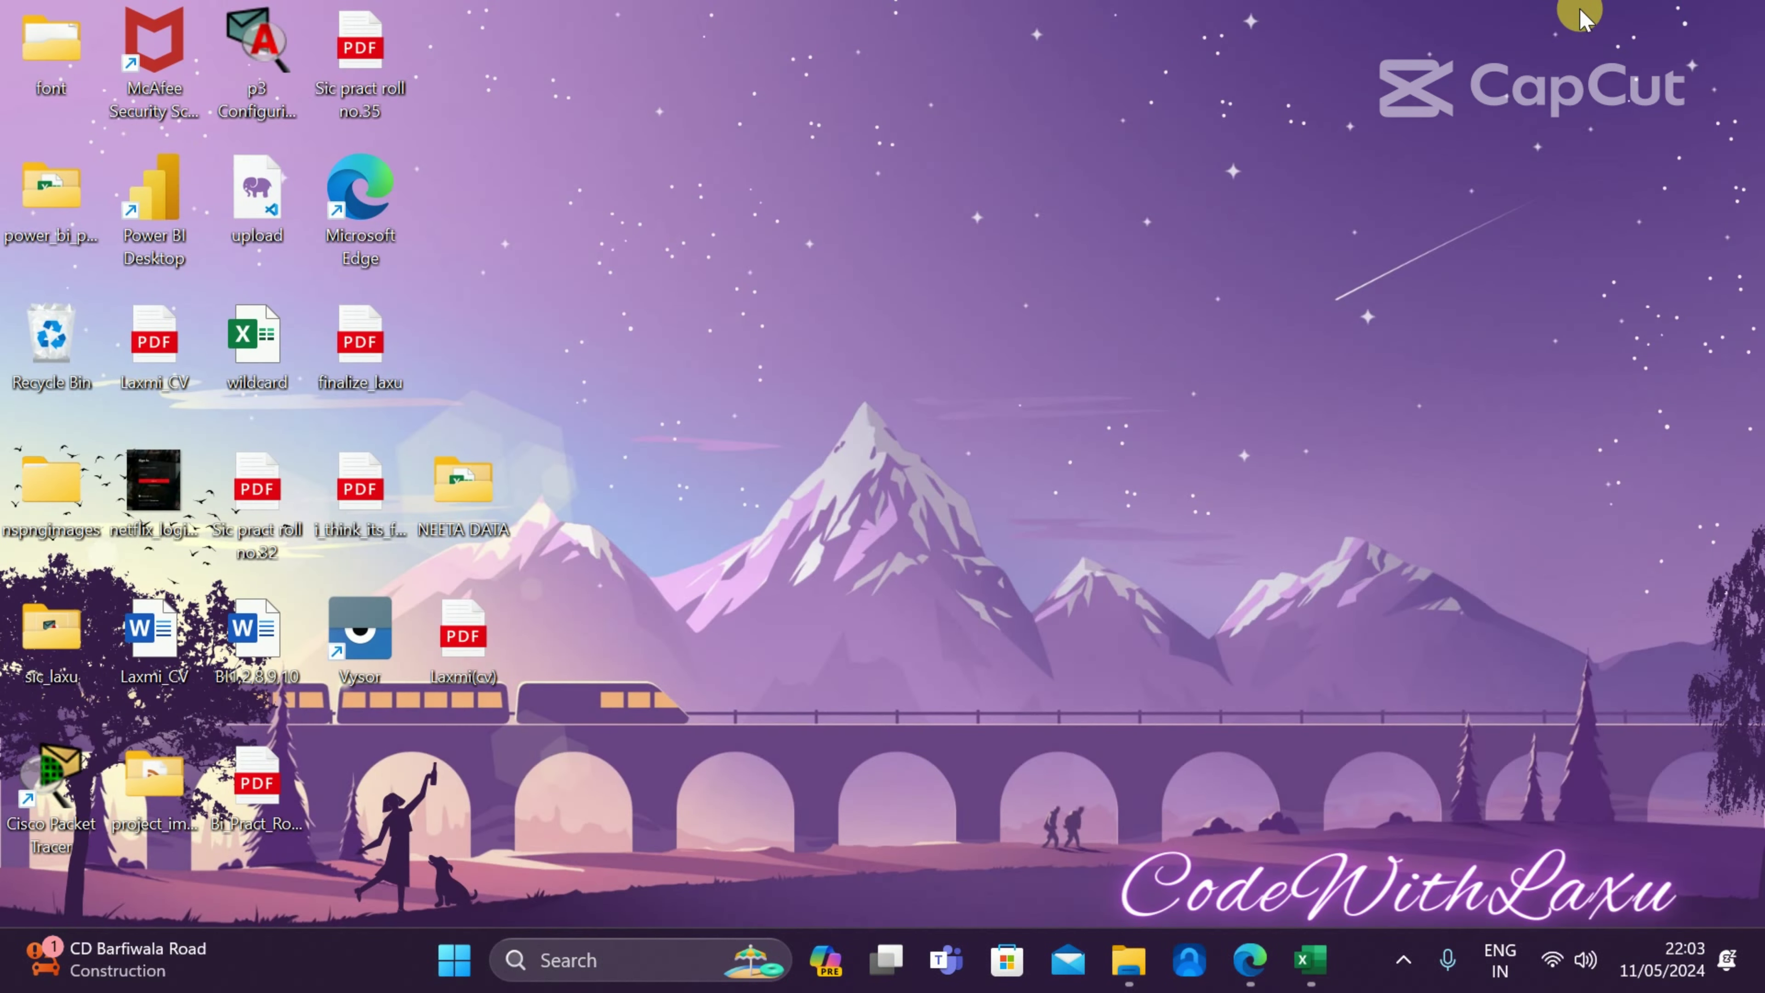